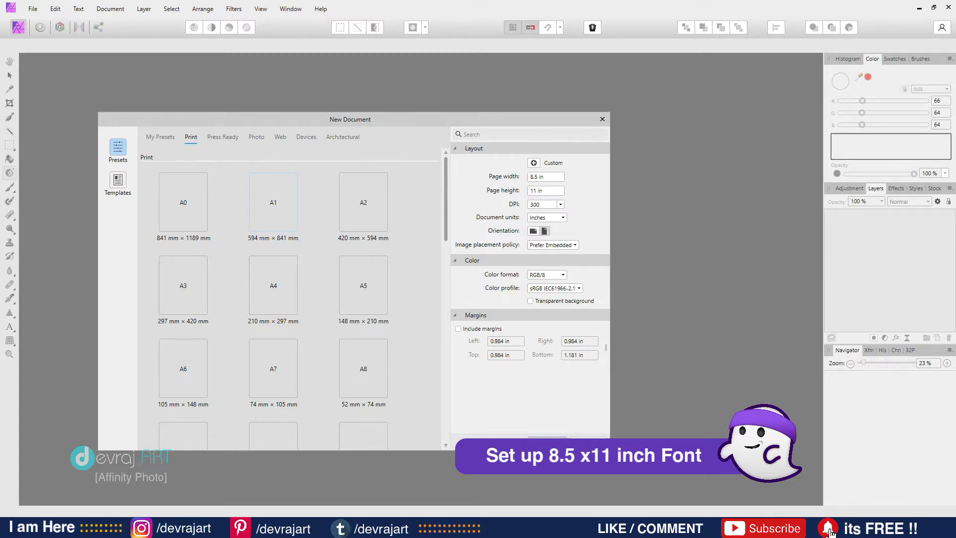
Create the 8.5 × 11 inch, 300 DPI document and flood-fill its page with dark grey, RGB 54, 54, 54.
click(548, 442)
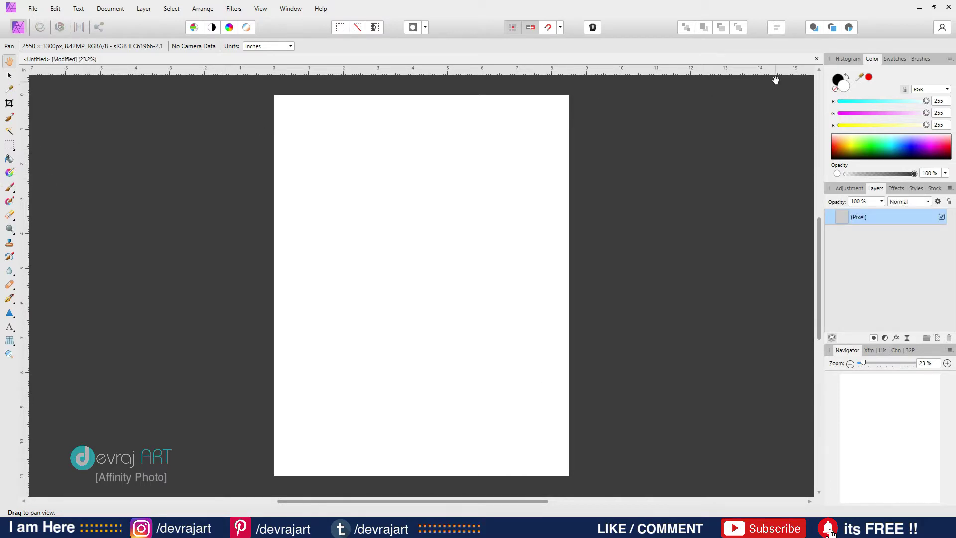
click(845, 89)
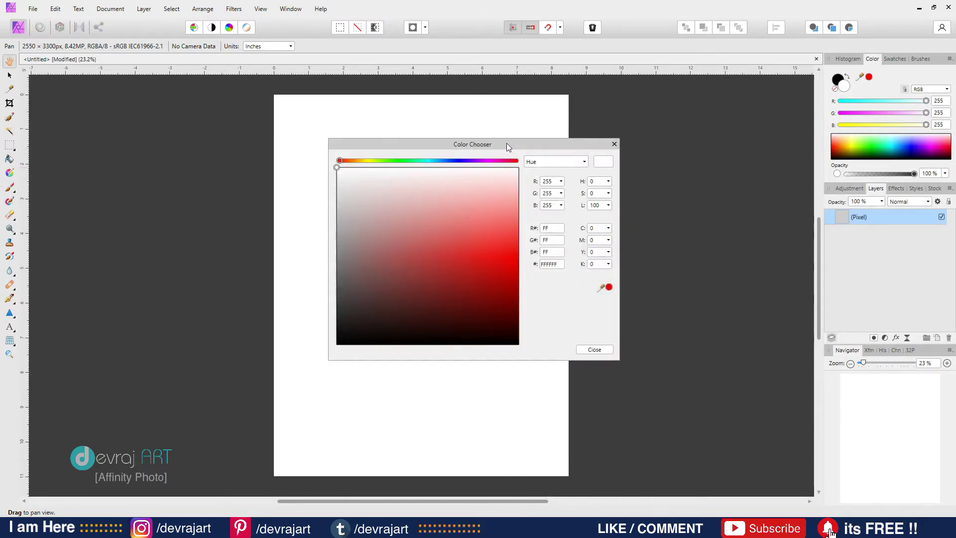
drag(506, 145, 775, 115)
mouse_move(727, 171)
mouse_down()
mouse_move(602, 241)
mouse_move(582, 278)
mouse_up()
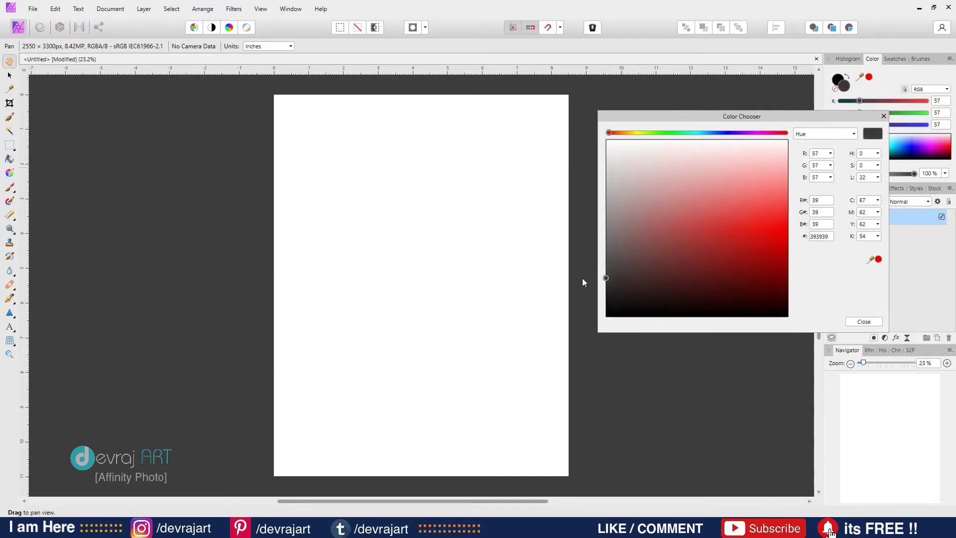
click(883, 117)
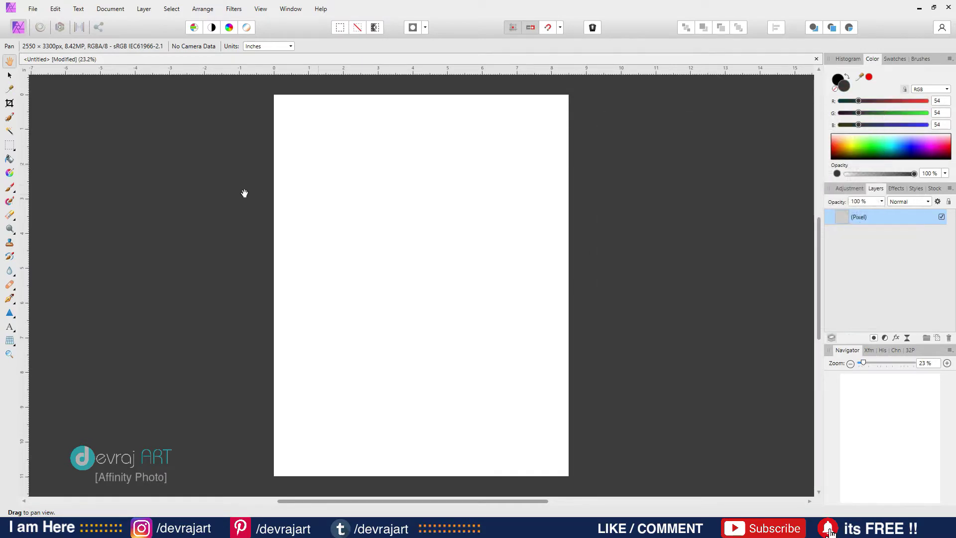
click(9, 159)
click(415, 215)
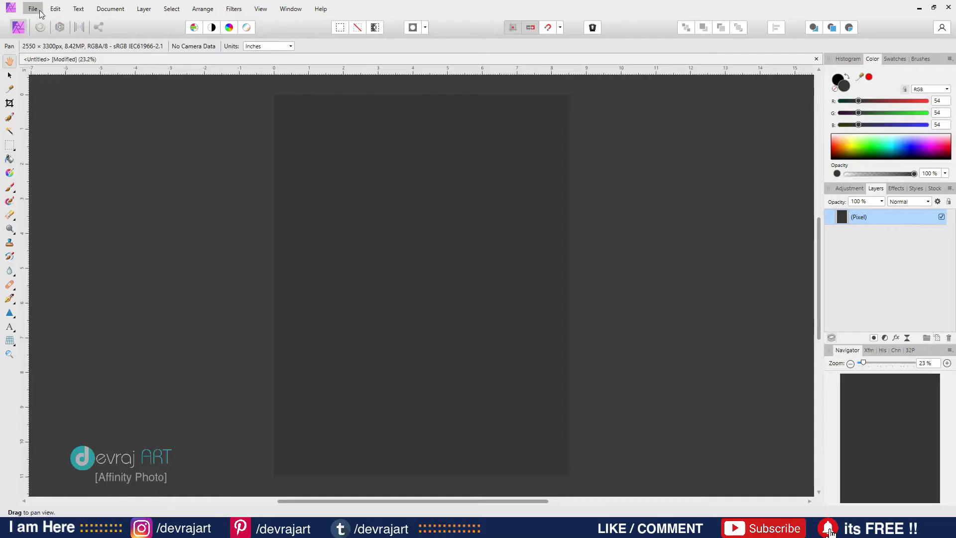
Open taylor-swift.jpg and paint a Selection Brush selection over the seated woman.
click(33, 9)
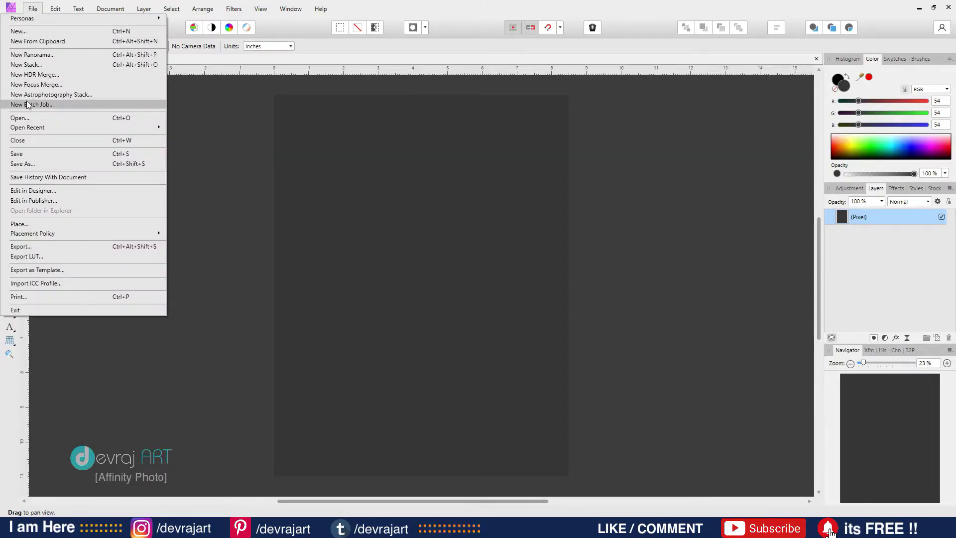
click(24, 117)
double_click(276, 96)
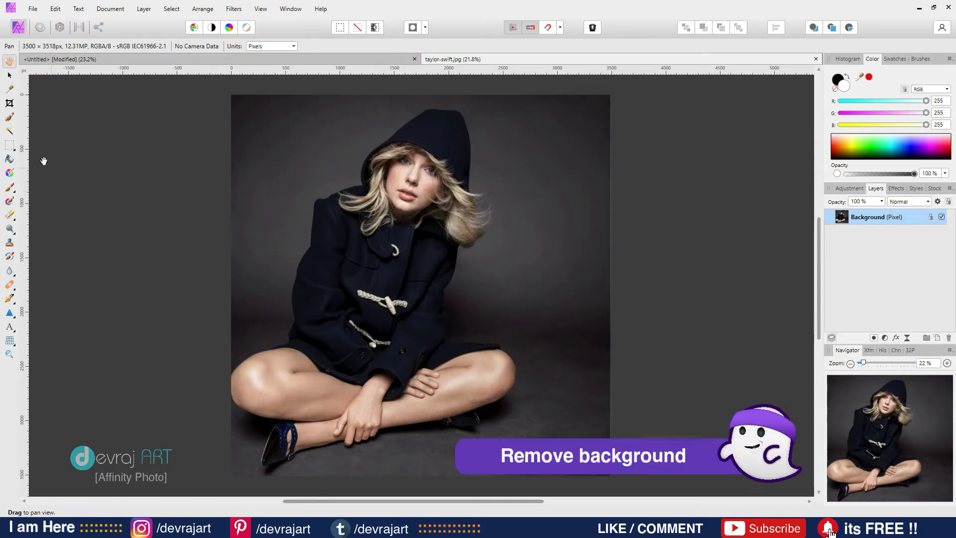
click(10, 117)
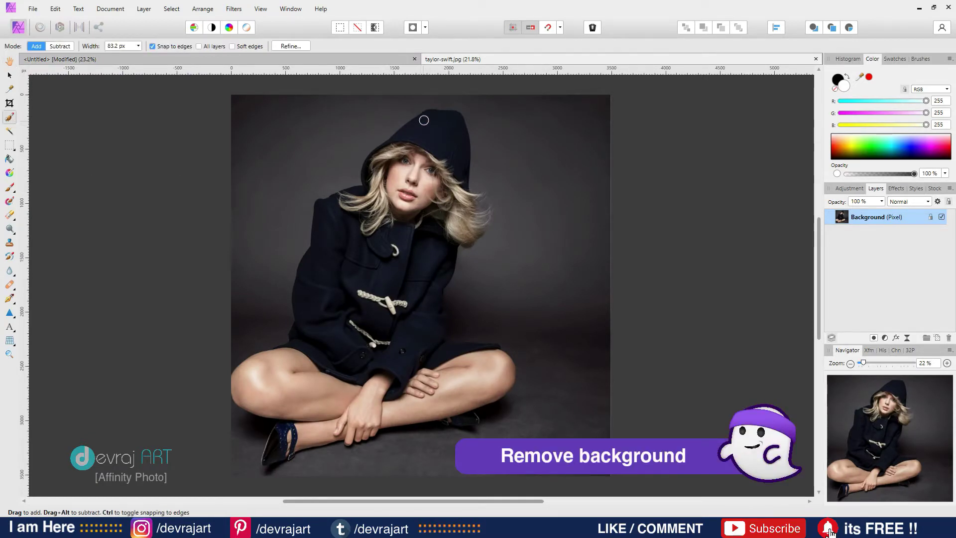
mouse_move(405, 135)
mouse_down()
mouse_move(345, 222)
mouse_move(279, 374)
mouse_move(283, 444)
mouse_move(411, 410)
mouse_move(465, 345)
mouse_move(364, 302)
mouse_move(405, 150)
mouse_move(458, 173)
mouse_move(399, 279)
mouse_move(422, 337)
mouse_move(463, 375)
mouse_move(471, 422)
mouse_up()
Reduce the selection brush width to 13.9 px and correct the selection around the shoe beneath the lower leg, including its strap.
key(ctrl+1)
drag(819, 277, 823, 400)
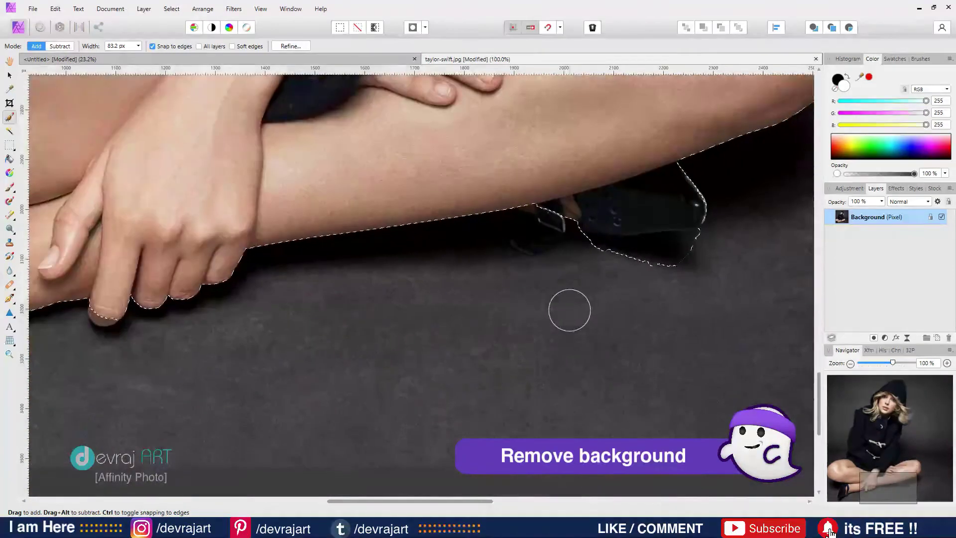
key([)
key([)
key([)
key([)
key([)
key([)
key([)
key([)
mouse_move(527, 205)
mouse_down()
mouse_move(533, 243)
mouse_move(643, 237)
mouse_up()
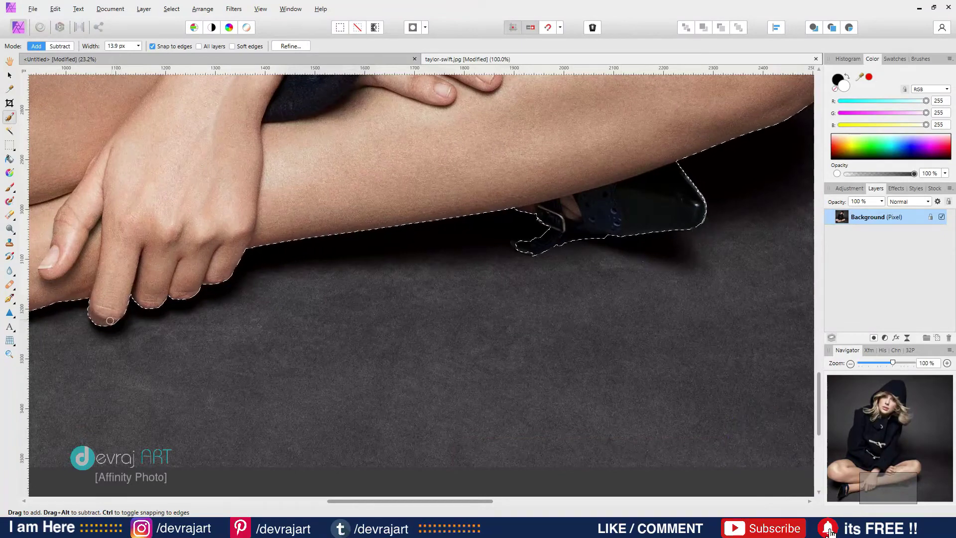
Touch up the selection edge around the foremost sandal and its ankle strap.
drag(349, 501, 208, 502)
mouse_move(341, 379)
mouse_down()
mouse_move(358, 368)
mouse_move(328, 393)
mouse_up()
scroll(70, 209, up, 1)
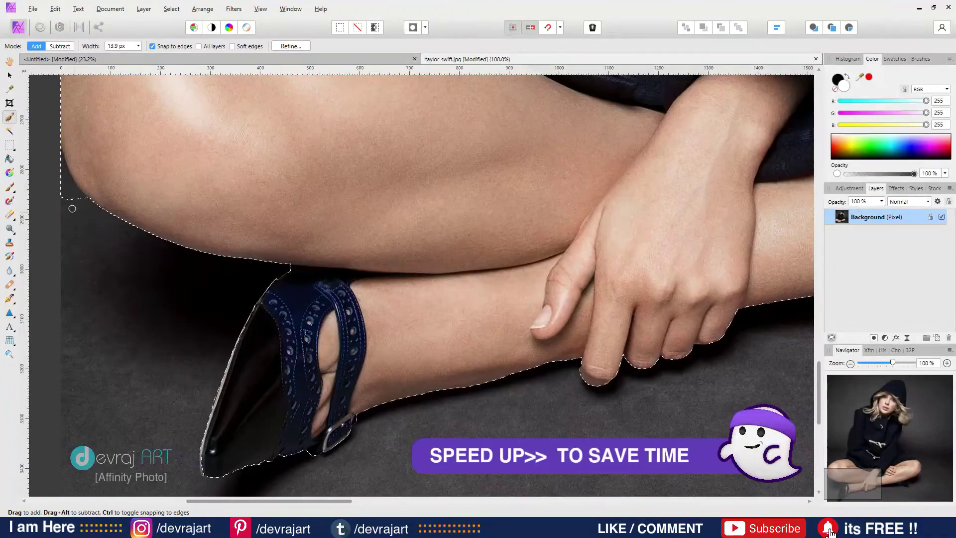
scroll(417, 203, up, 1)
scroll(417, 203, down, 1)
scroll(418, 203, up, 2)
Correct the selection edge around the hood and check the outline along the coat and knee.
drag(820, 340, 823, 199)
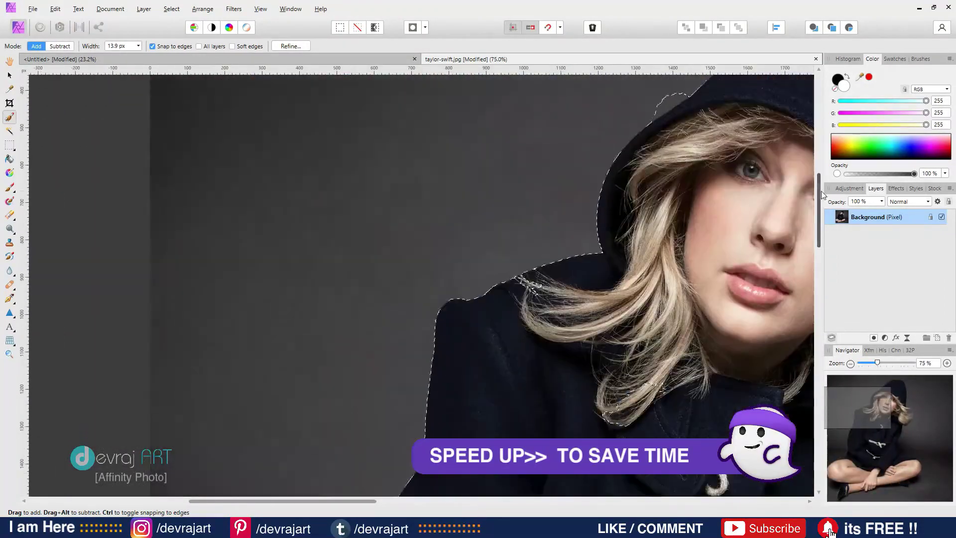
drag(338, 502, 456, 502)
scroll(426, 281, up, 1)
scroll(426, 281, up, 1)
drag(348, 215, 308, 240)
drag(819, 204, 819, 294)
scroll(574, 329, down, 4)
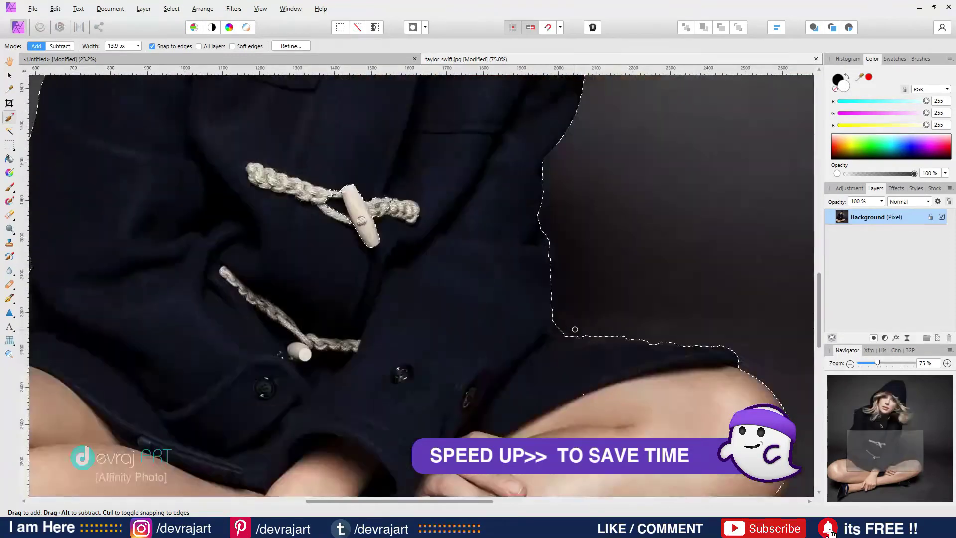
drag(486, 501, 583, 505)
scroll(508, 278, down, 3)
key(ctrl+0)
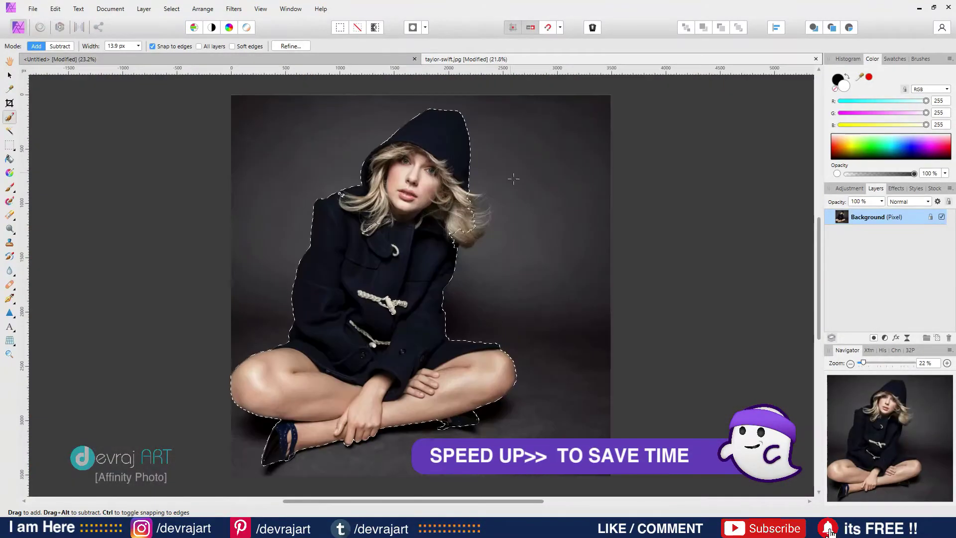
Enlarge the selection brush to 98.6 px and add the loose hair beside the hood to the selection.
key(bracketright)
key(bracketright)
key(bracketright)
key(bracketright)
key(bracketright)
key(bracketright)
drag(463, 204, 469, 236)
key(bracketright)
Add the coat's upper toggle and the hair resting on the shoulder to the selection.
click(291, 46)
key(Escape)
drag(386, 300, 393, 310)
click(291, 47)
key(Escape)
drag(344, 195, 350, 198)
Refine the selection by painting the flyaway hair edge with the Matte adjustment brush, ending at an 80 px brush size.
key(ctrl+alt+r)
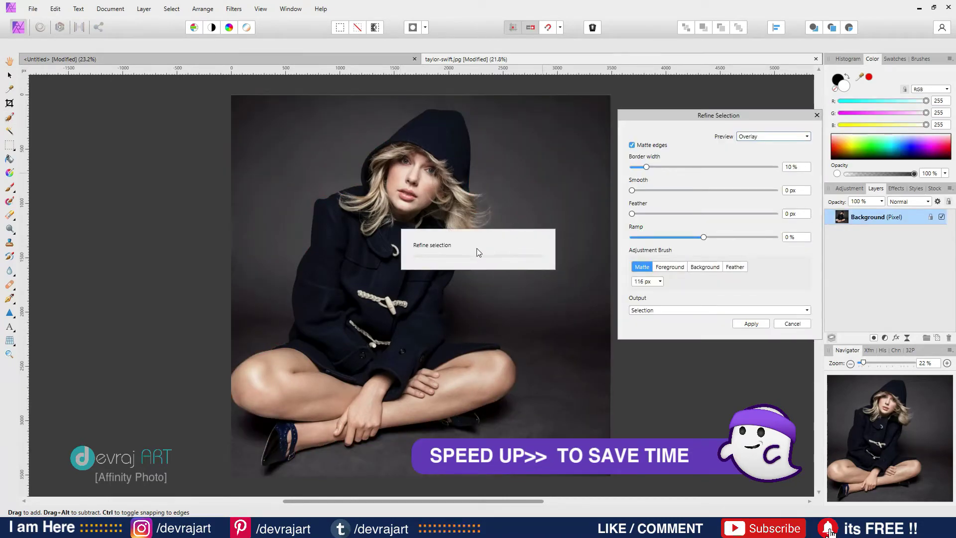
key(bracketright)
key(bracketright)
mouse_move(477, 200)
mouse_down()
mouse_move(480, 231)
mouse_move(466, 247)
mouse_move(487, 222)
mouse_up()
key(bracketleft)
key(bracketleft)
key(bracketleft)
key(bracketleft)
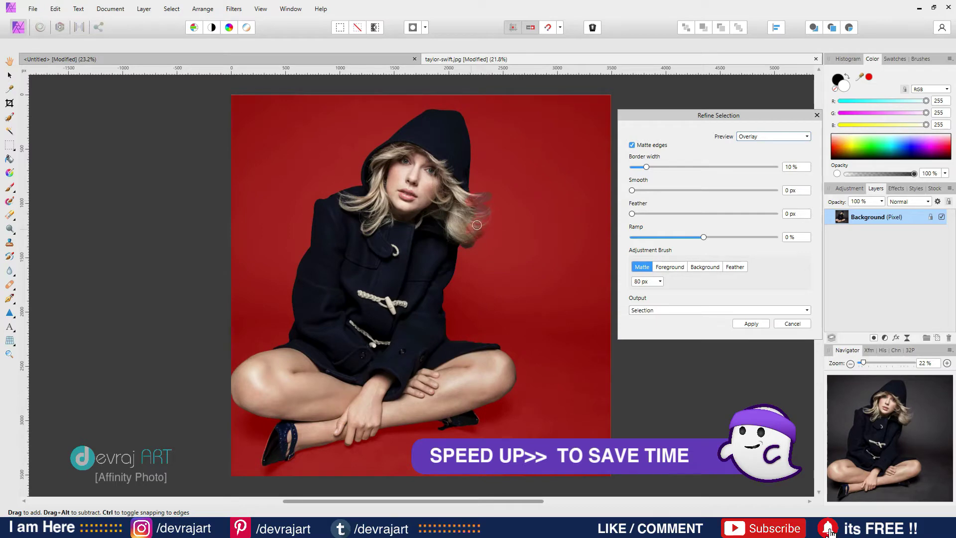
Output the refined selection as a new layer with mask and apply it.
click(789, 310)
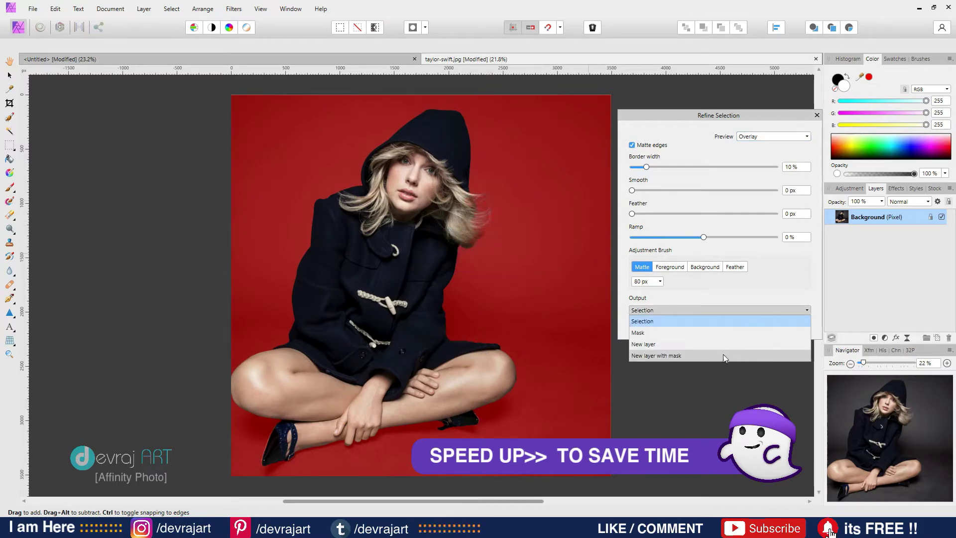
click(722, 353)
click(753, 324)
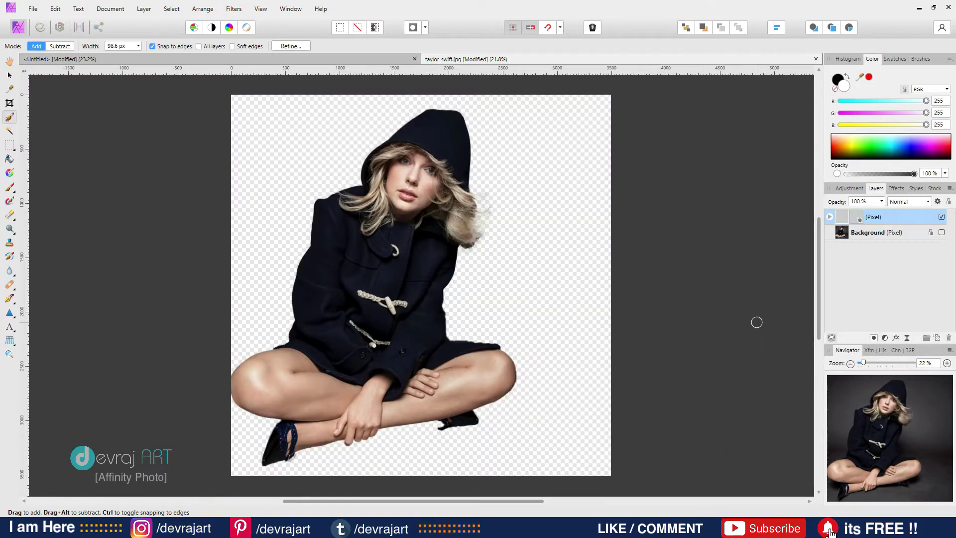
Copy the masked cut-out of the woman into the untitled 8.5 × 11 inch document.
key(v)
drag(432, 128, 408, 133)
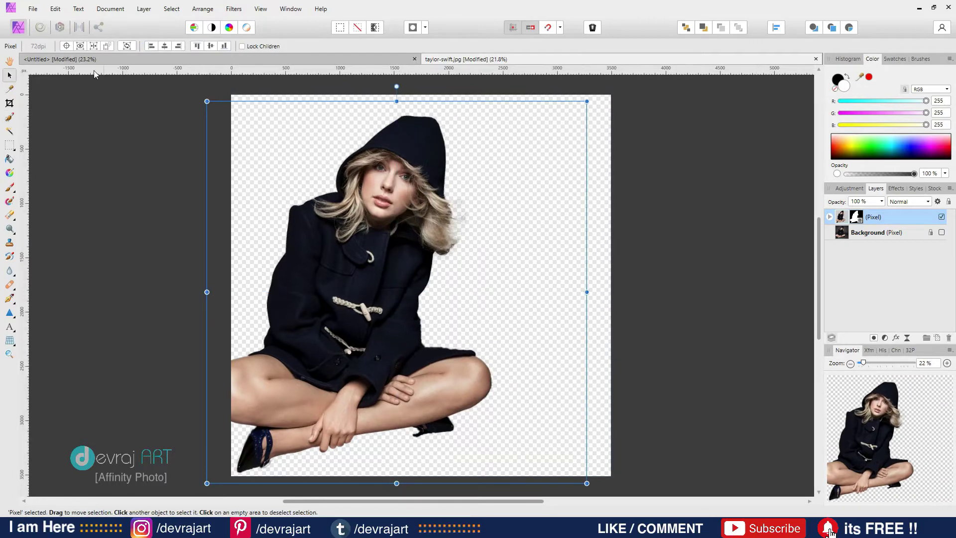
click(96, 60)
key(ctrl+v)
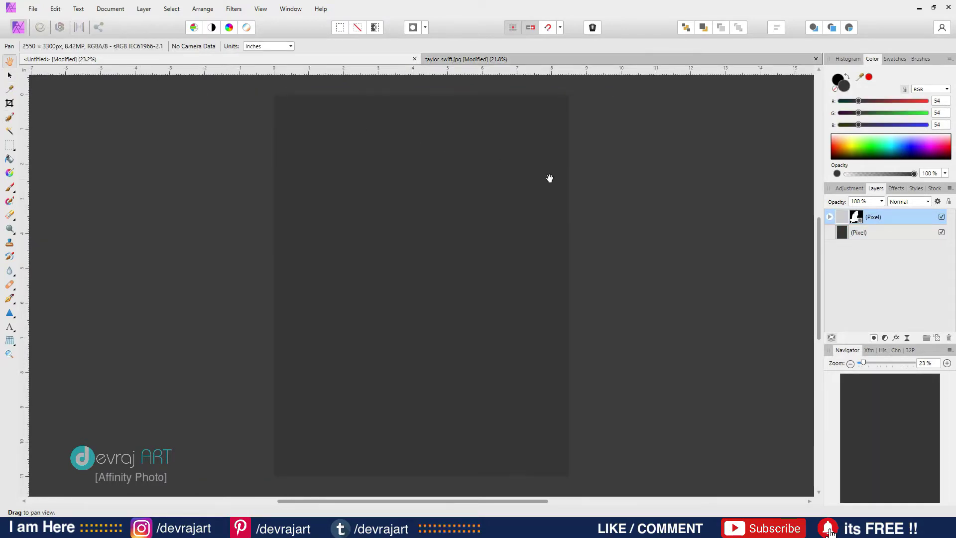
Move the oversized cut-out onto the page and scale it down until the whole figure fits inside.
key(ctrl+minus)
key(ctrl+minus)
key(v)
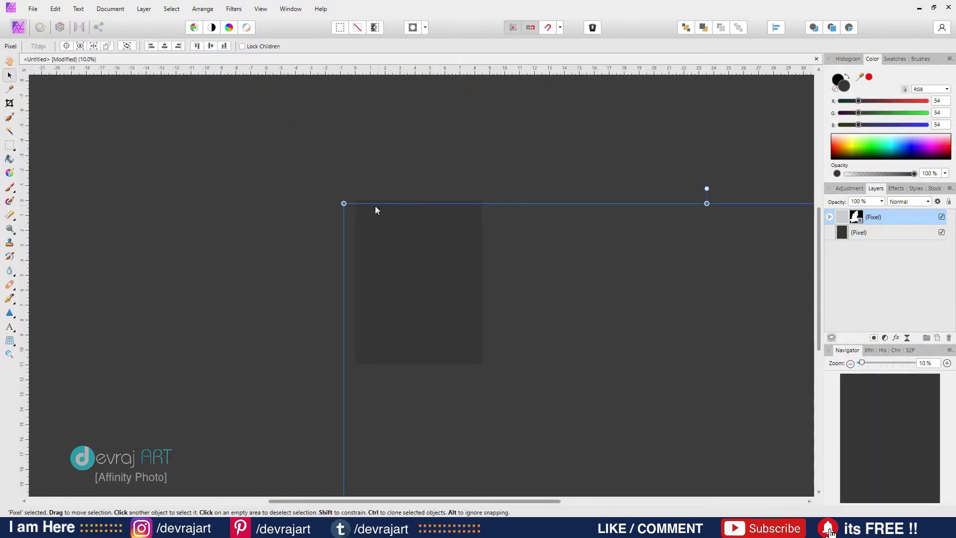
drag(375, 205, 219, 158)
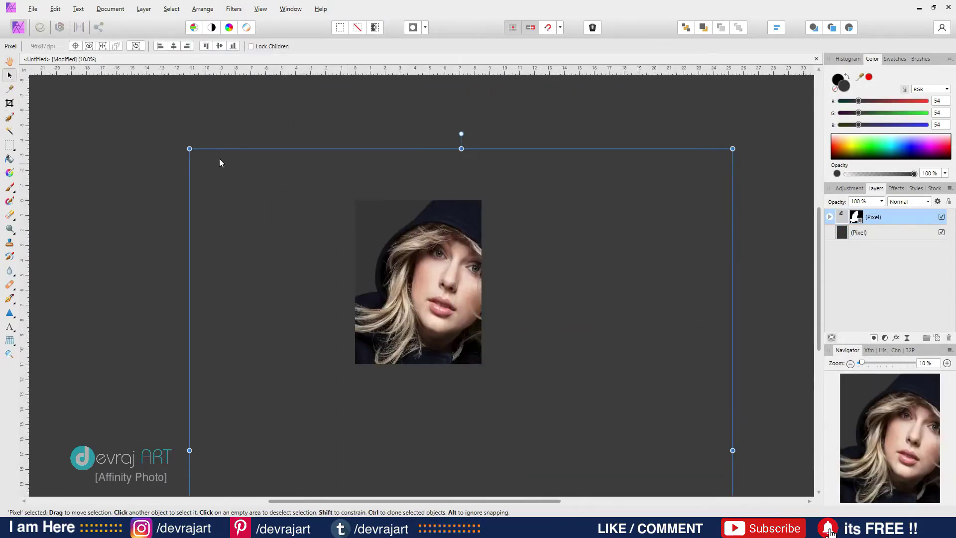
drag(369, 202, 292, 178)
drag(711, 148, 460, 428)
drag(418, 463, 542, 202)
drag(584, 166, 375, 398)
drag(349, 426, 440, 260)
key(ctrl+0)
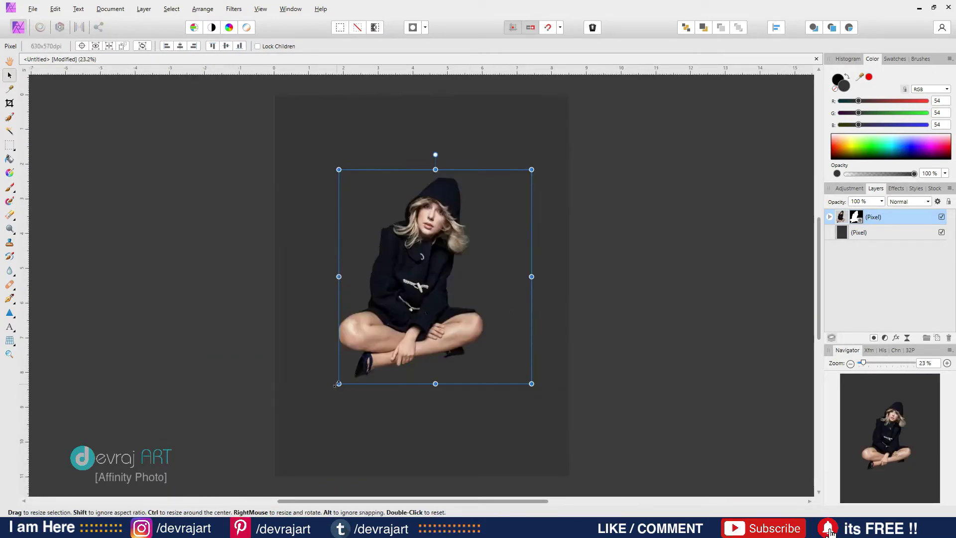
Enlarge the cut-out to nearly fill the page and shift it down toward the lower page edge.
drag(339, 384, 274, 455)
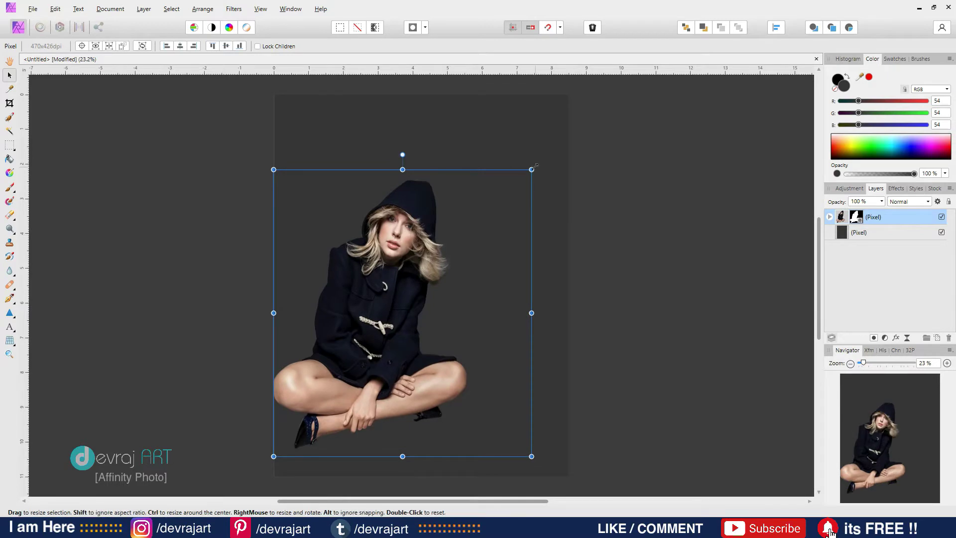
drag(532, 170, 599, 88)
drag(436, 268, 433, 294)
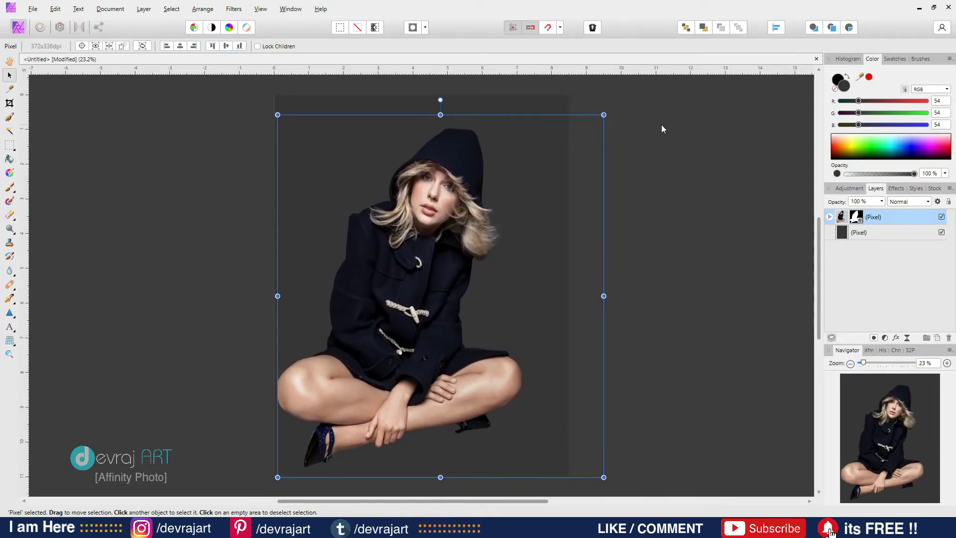
click(711, 305)
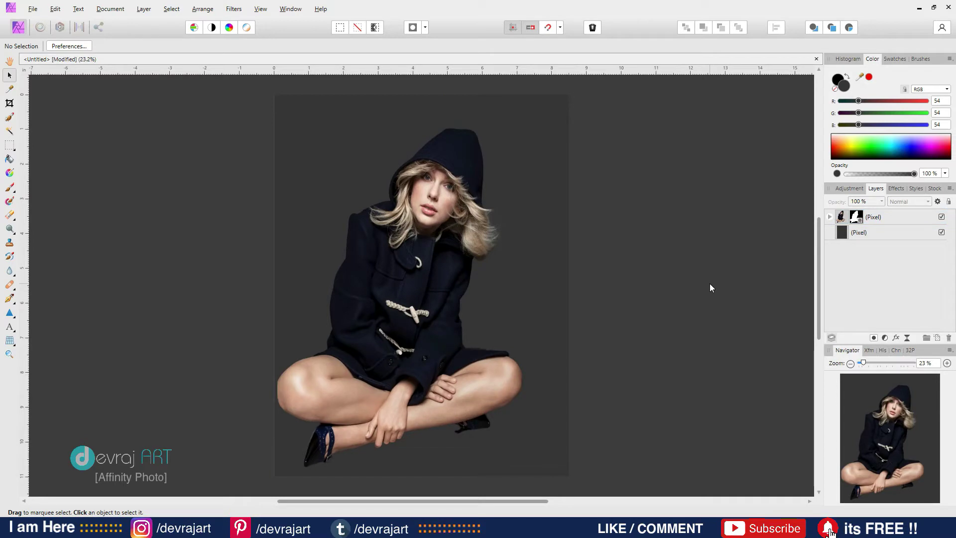
Flood-fill the background layer with a darker grey, RGB 29, 29, 29 (#1D1D1D).
click(843, 233)
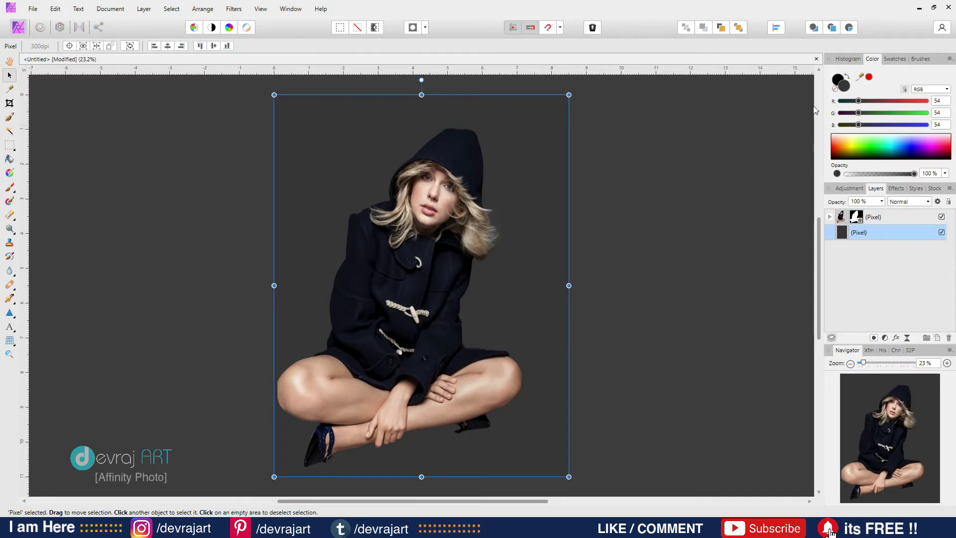
double_click(847, 90)
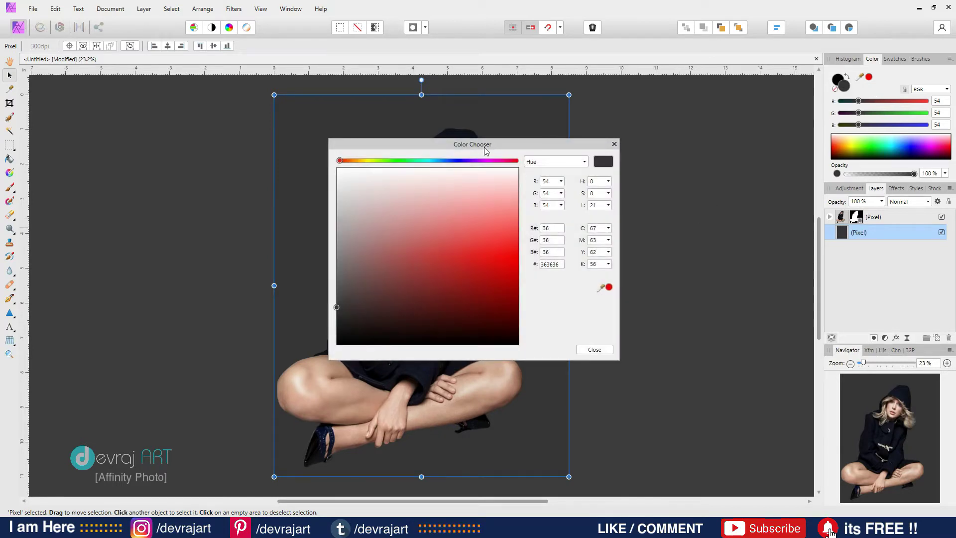
drag(491, 144, 697, 134)
drag(640, 228, 542, 313)
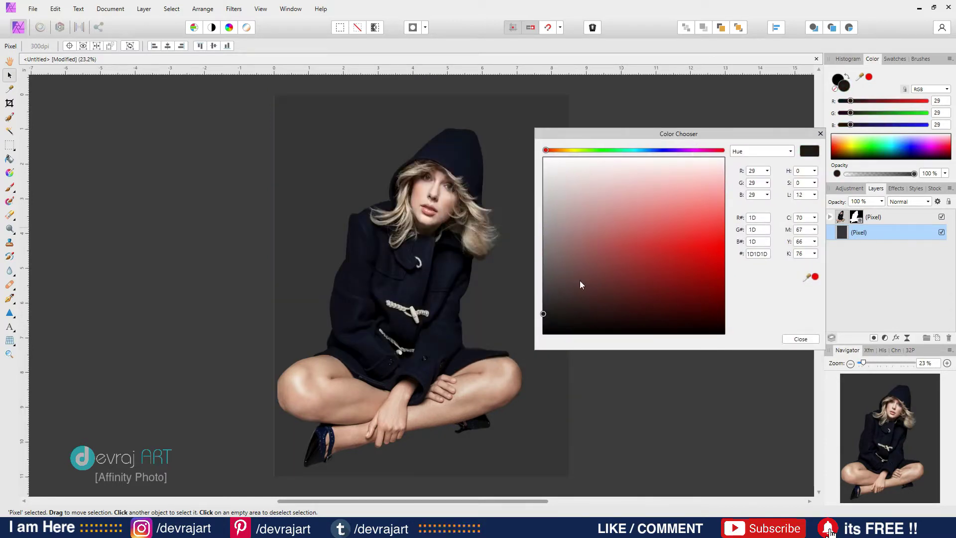
click(820, 134)
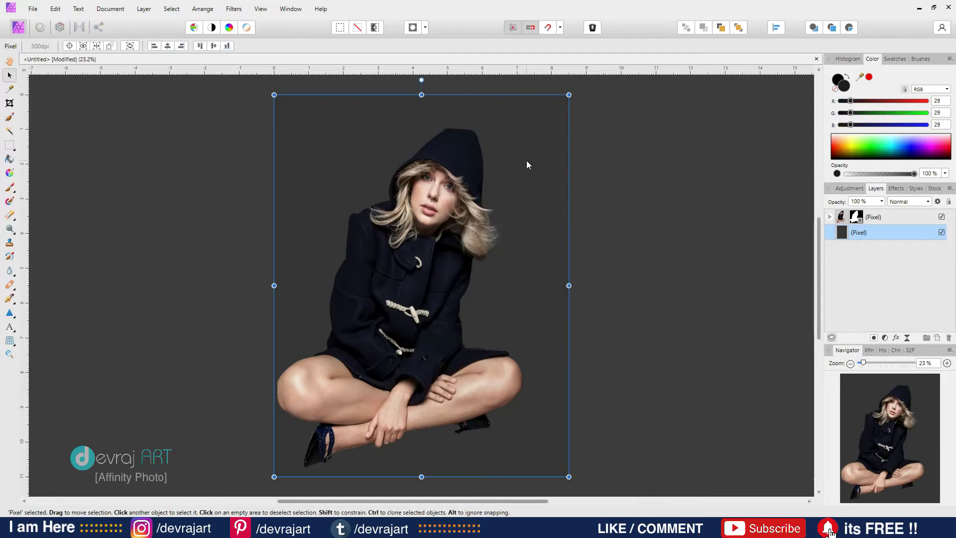
click(9, 159)
click(323, 141)
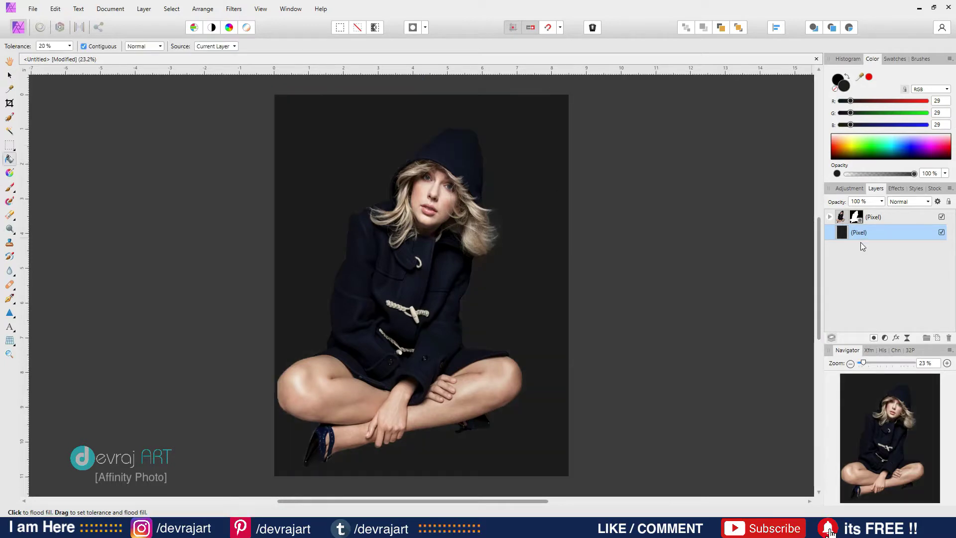
Nudge the cut-out of the woman so her knee meets the page's left edge, and deselect it.
click(9, 75)
click(841, 217)
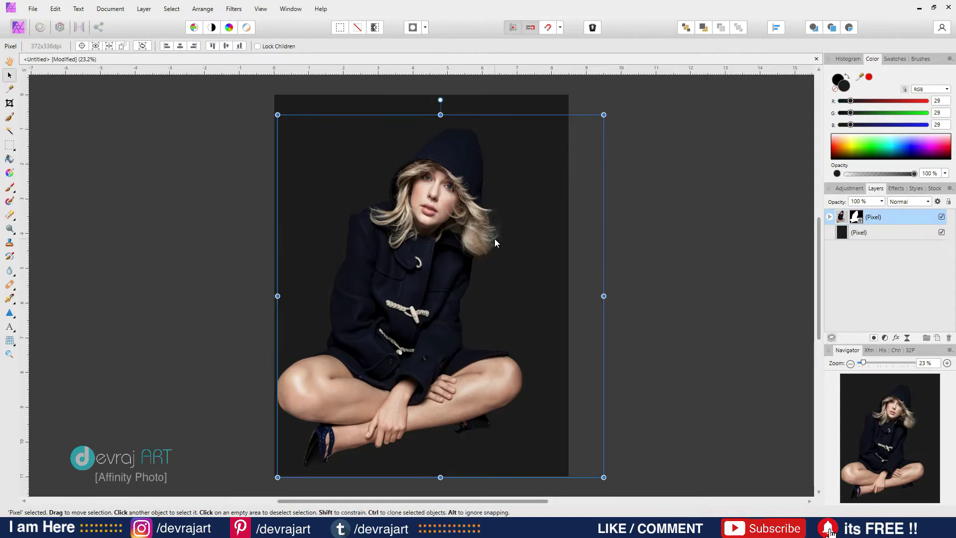
drag(494, 243, 438, 215)
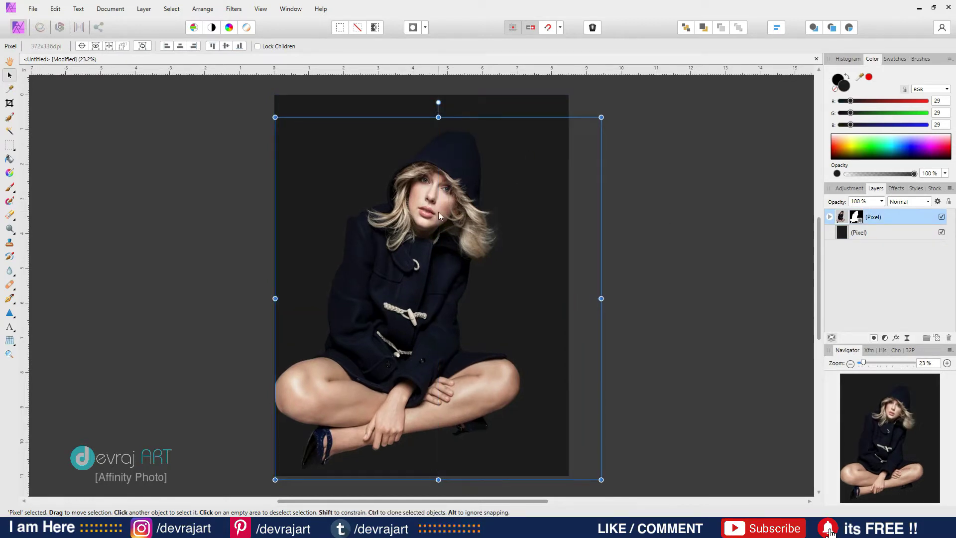
click(614, 188)
Place a vertical guide at about 4.5 in through the figure and margin guides just inside all four page edges.
drag(24, 244, 431, 242)
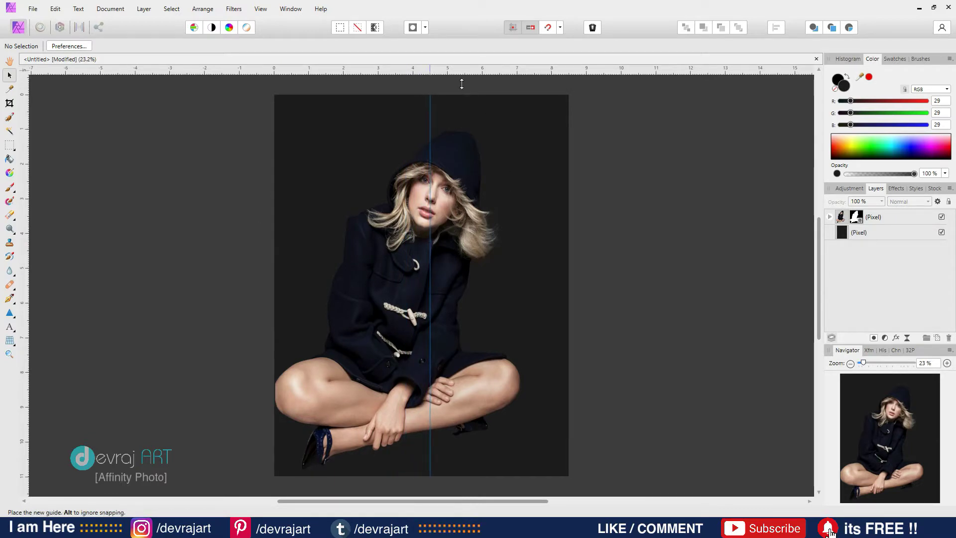
drag(462, 84, 469, 108)
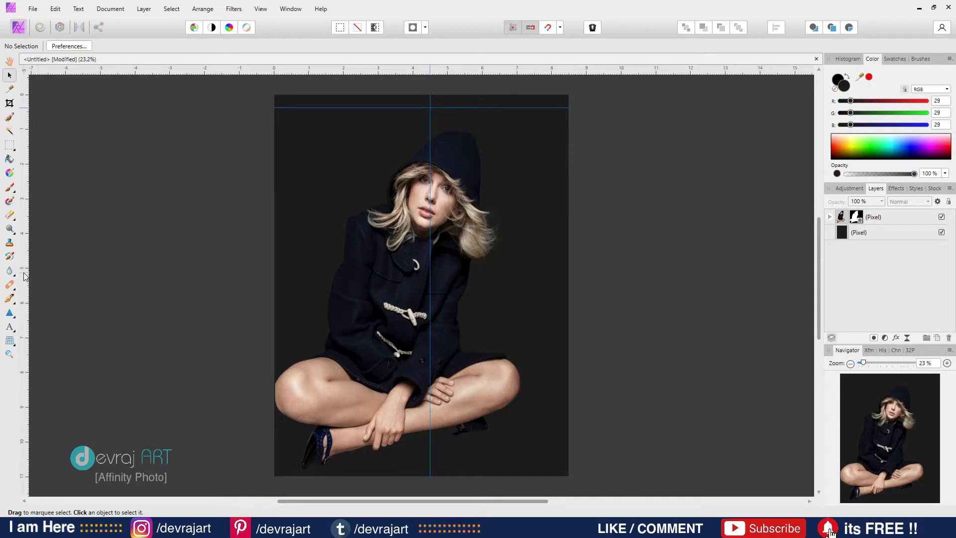
drag(25, 276, 285, 273)
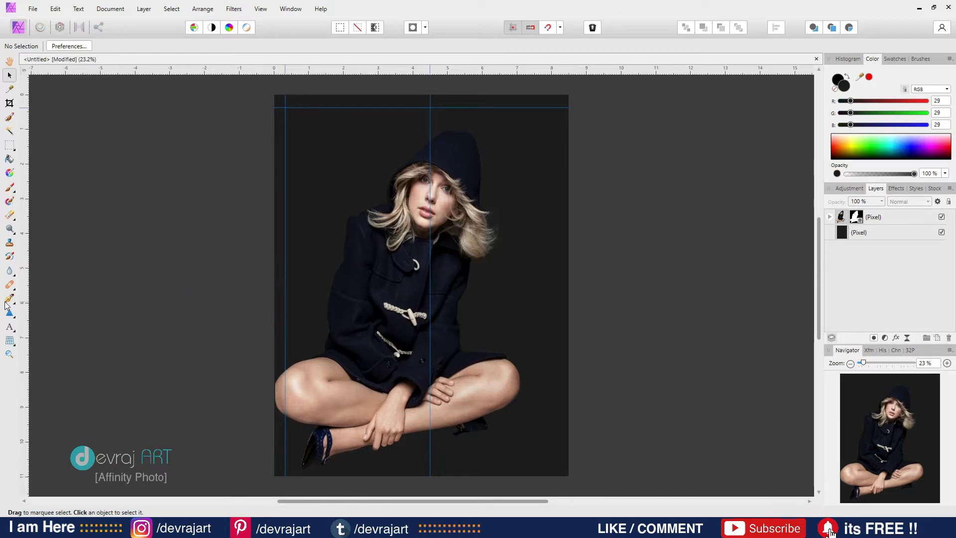
drag(25, 301, 558, 296)
drag(457, 72, 462, 466)
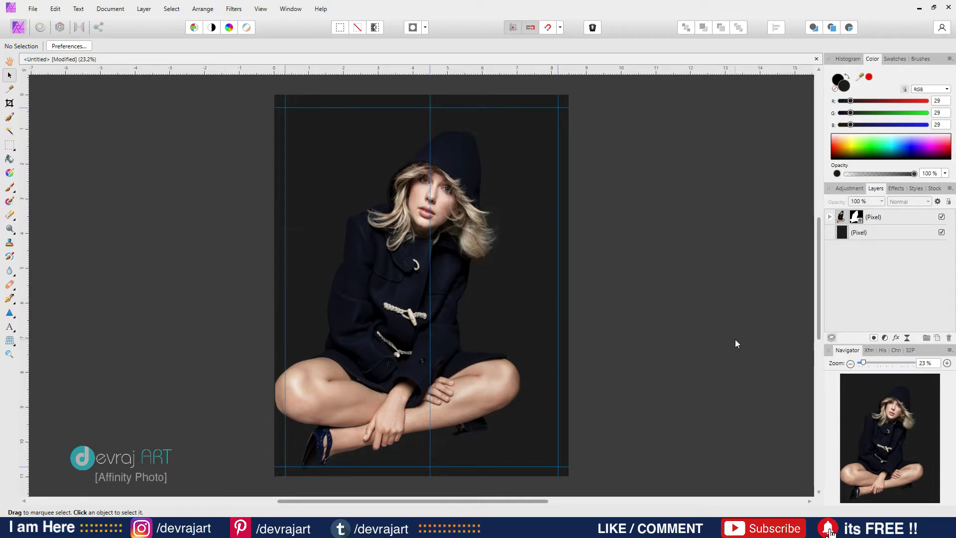
Set the Artistic Text colour to bright red, RGB 255, 15, 15.
click(8, 328)
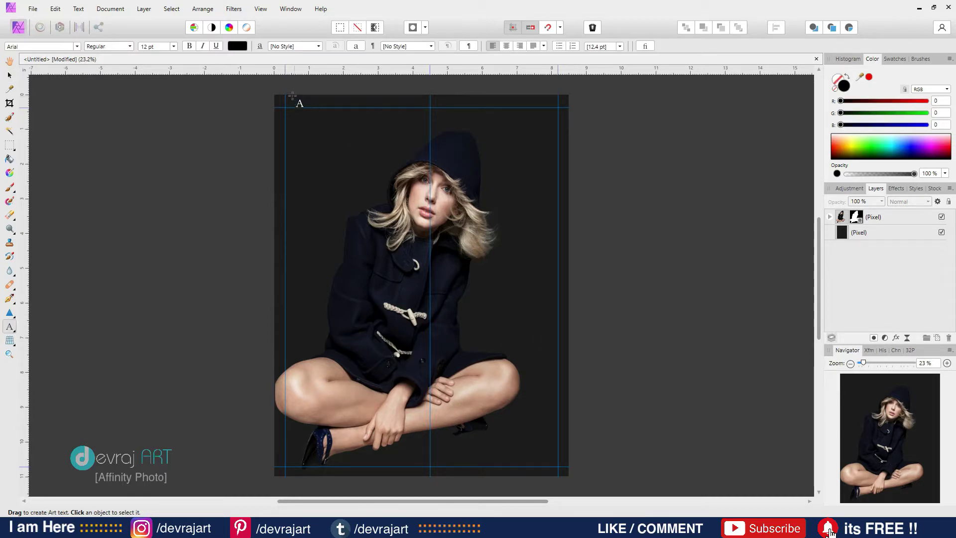
click(237, 46)
drag(212, 142, 124, 145)
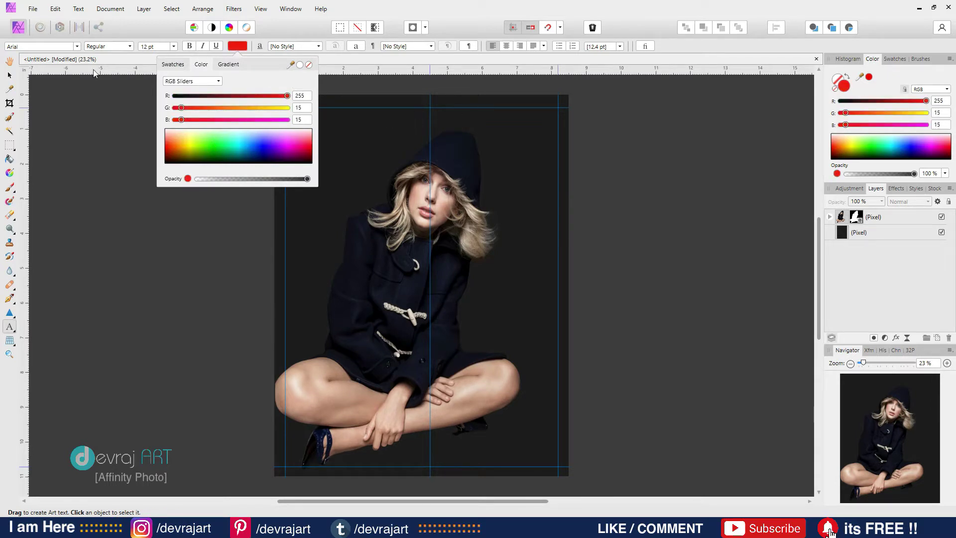
Find the royal fonts and set the text font to Royal Acid.
click(52, 46)
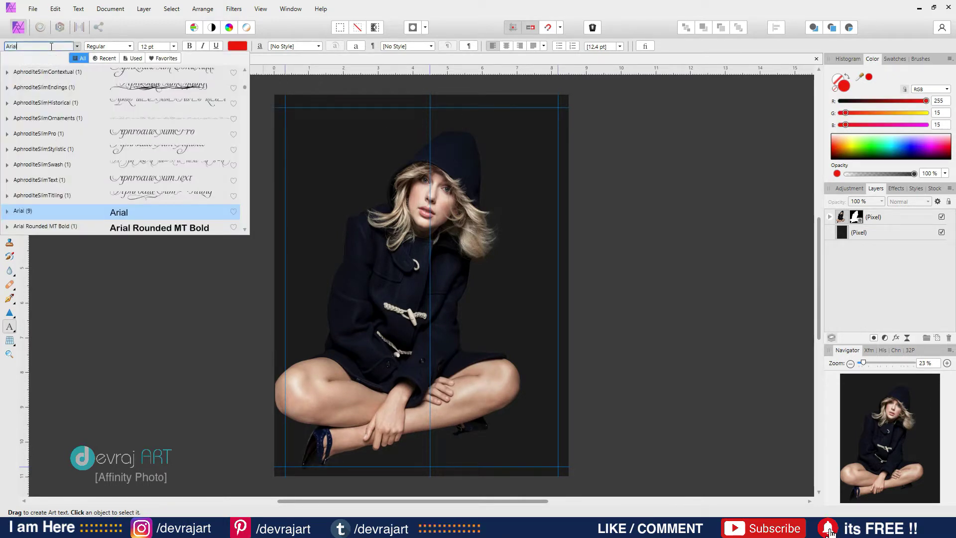
key(BackSpace)
key(BackSpace)
key(BackSpace)
key(BackSpace)
key(BackSpace)
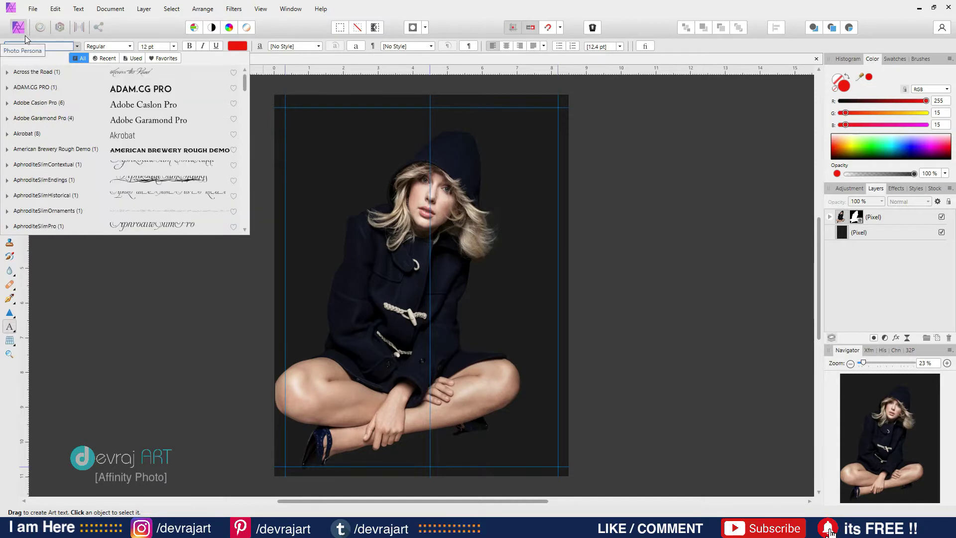
text(royal)
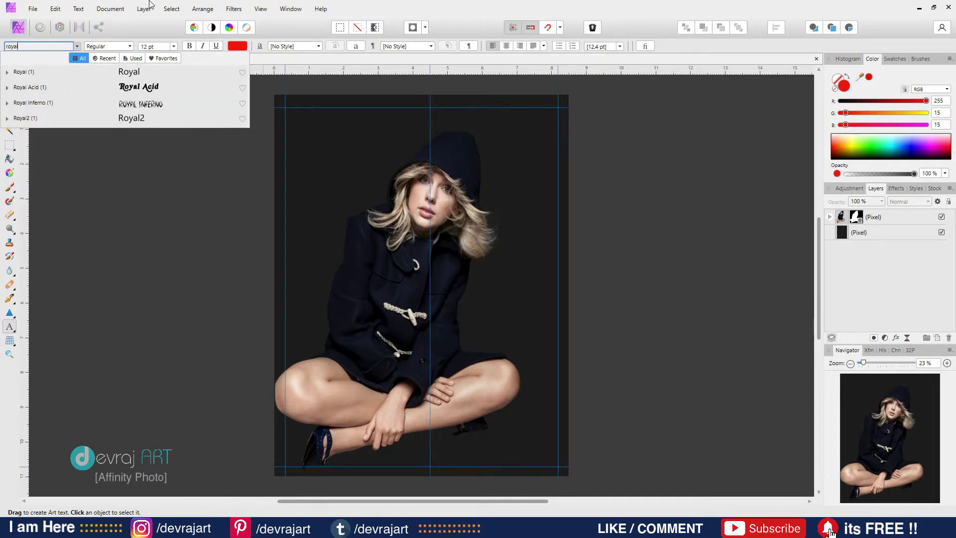
click(136, 90)
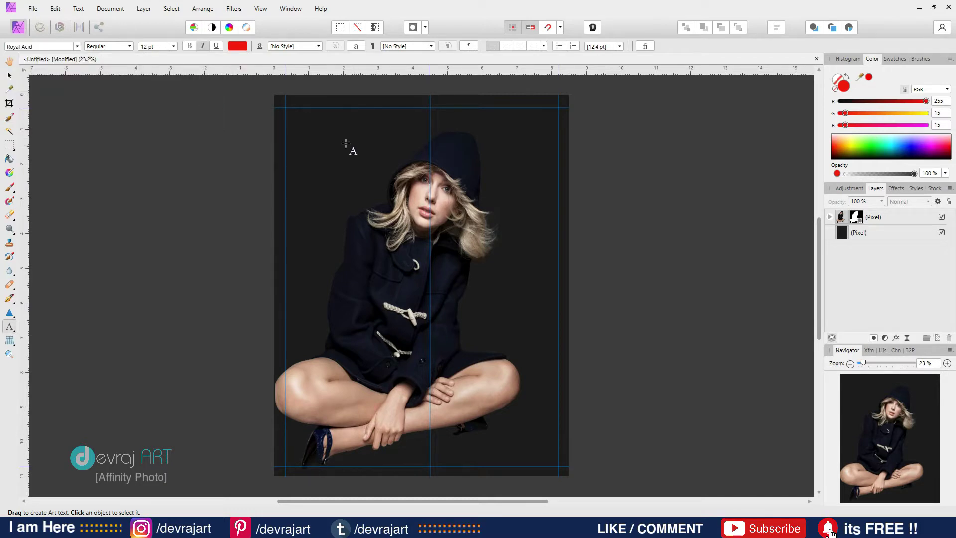
Set the font size to 64 pt and add the title "Rolling Stone" above the woman's head.
click(173, 47)
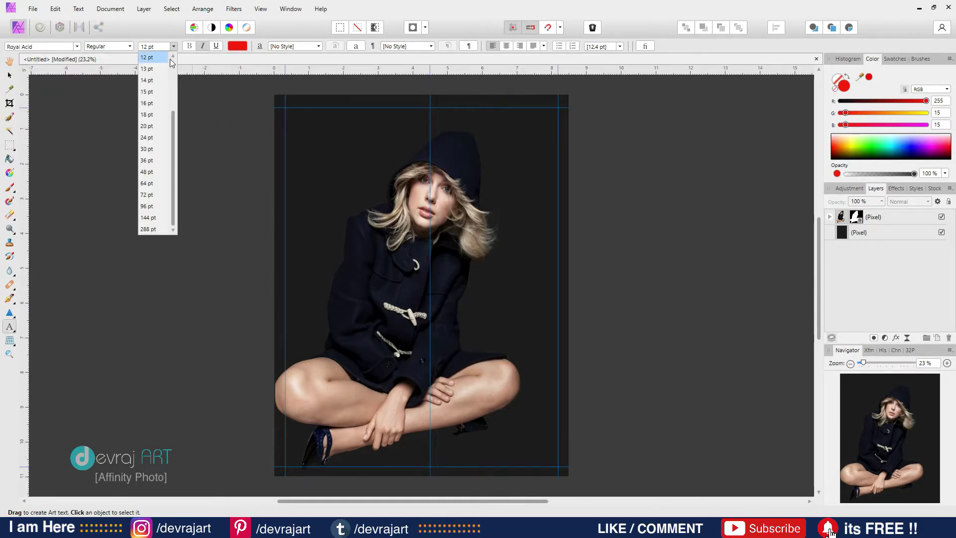
click(147, 183)
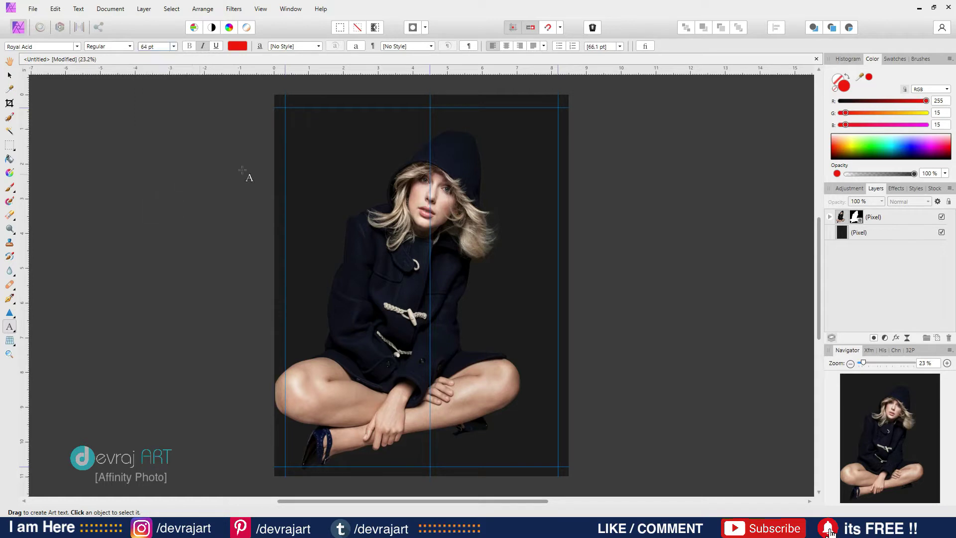
click(337, 154)
text(Rolling Stone)
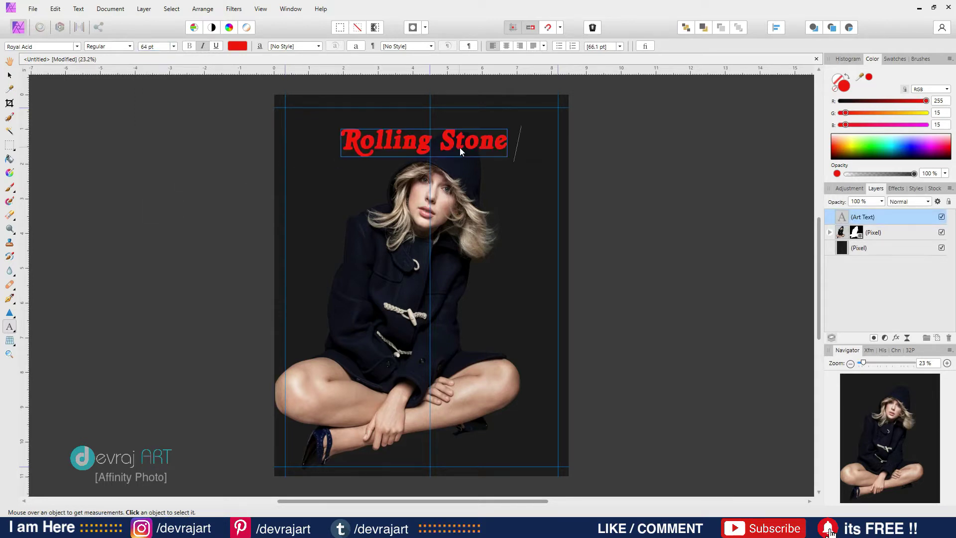
key(Escape)
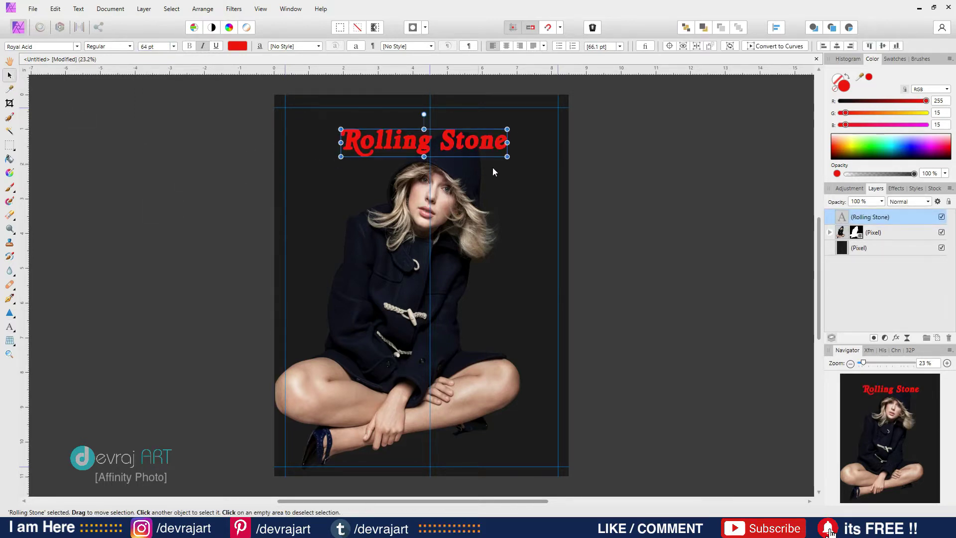
Scale the "Rolling Stone" title proportionally to about 104.5 pt so it spans between the two side margin guides.
drag(508, 157, 541, 163)
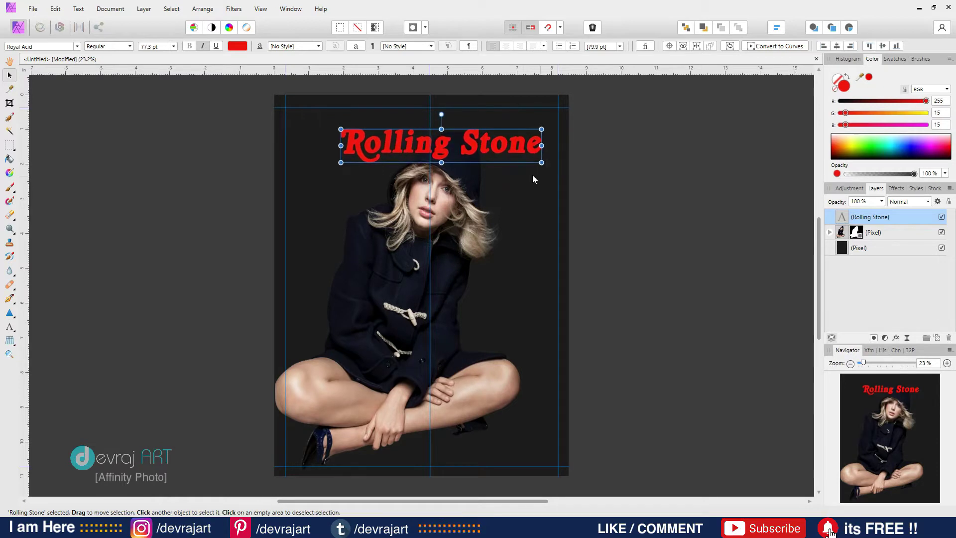
drag(342, 163, 289, 183)
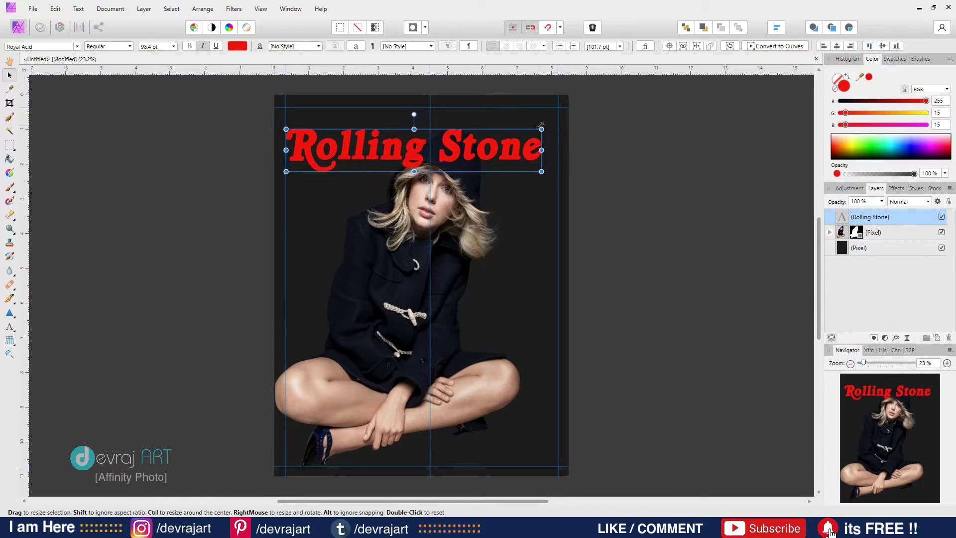
drag(545, 125, 559, 117)
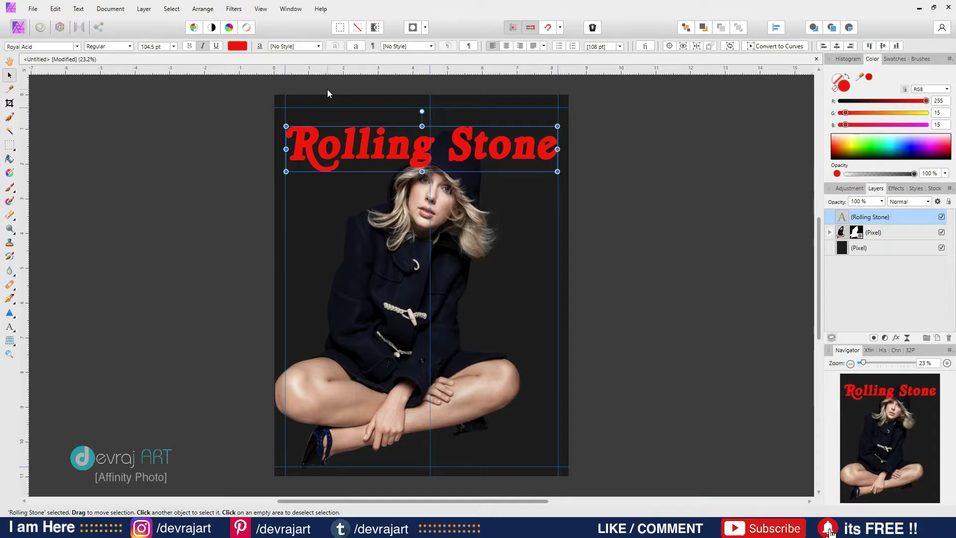
Nudge the title straight up until it meets the upper margin guide, and deselect it.
key(shift+Up)
key(shift+Up)
key(shift+Up)
key(shift+Up)
key(shift+Up)
key(shift+Up)
key(shift+Up)
key(shift+Up)
key(shift+Up)
key(shift+Up)
key(shift+Up)
key(shift+Up)
key(shift+Up)
key(shift+Up)
key(shift+Up)
key(shift+Up)
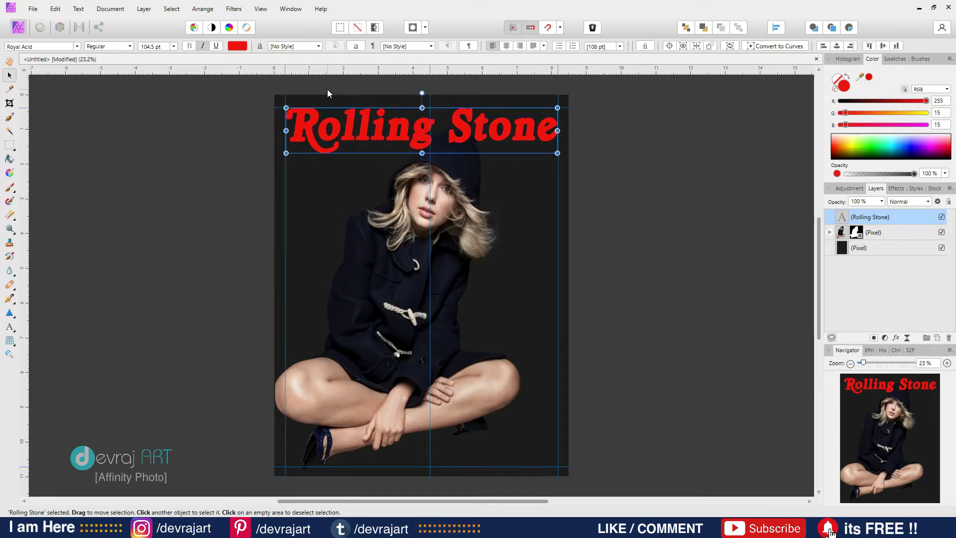
click(639, 178)
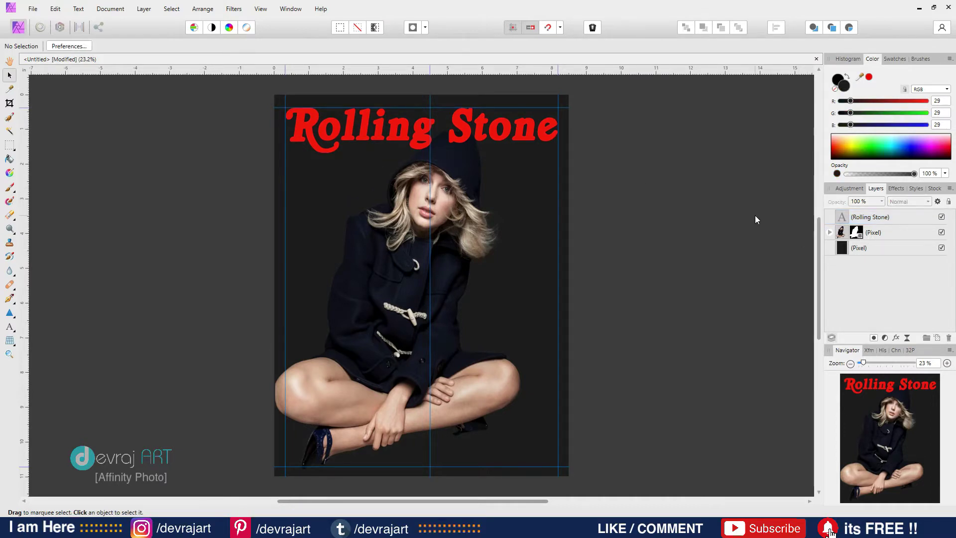
Select the upper part of the hood on the woman's cut-out layer with a small Selection Brush.
key(ctrl+plus)
key(ctrl+plus)
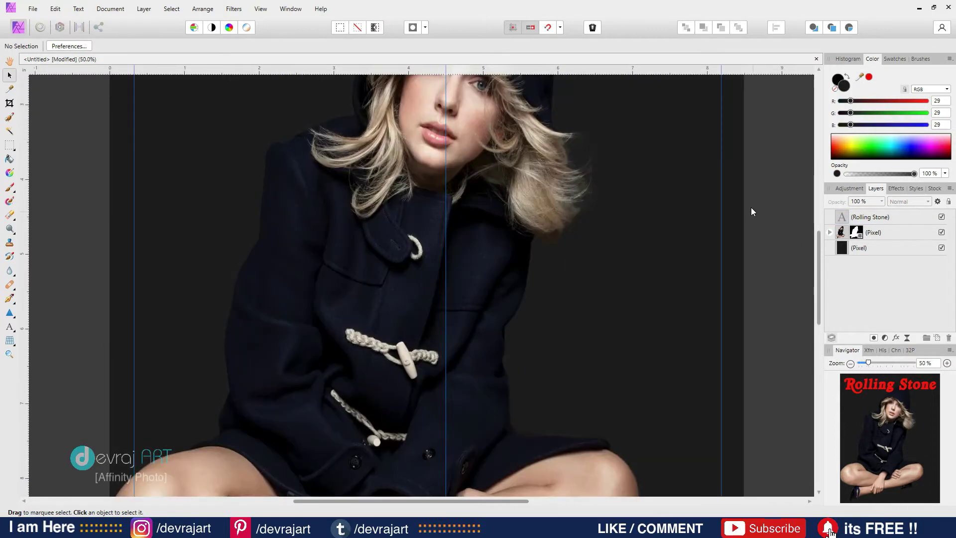
drag(819, 270, 822, 192)
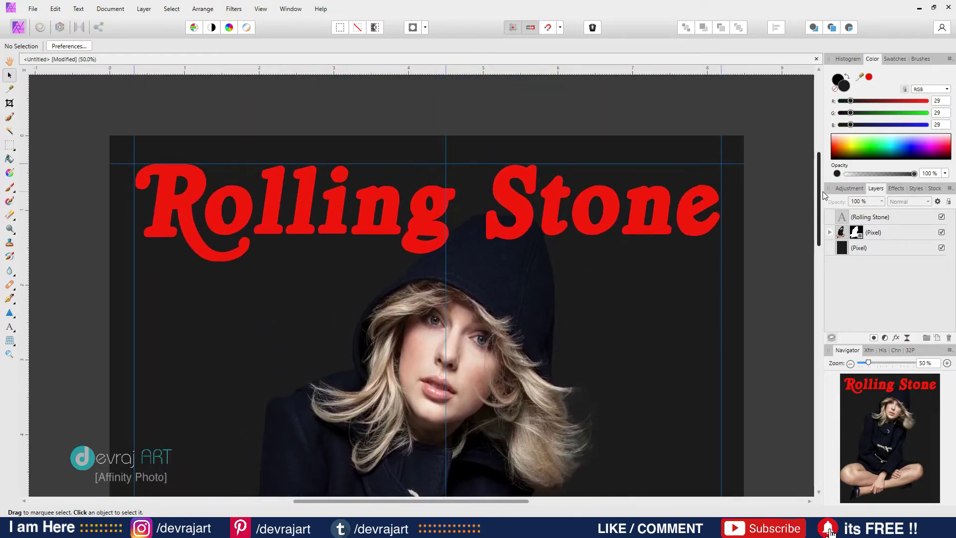
click(841, 236)
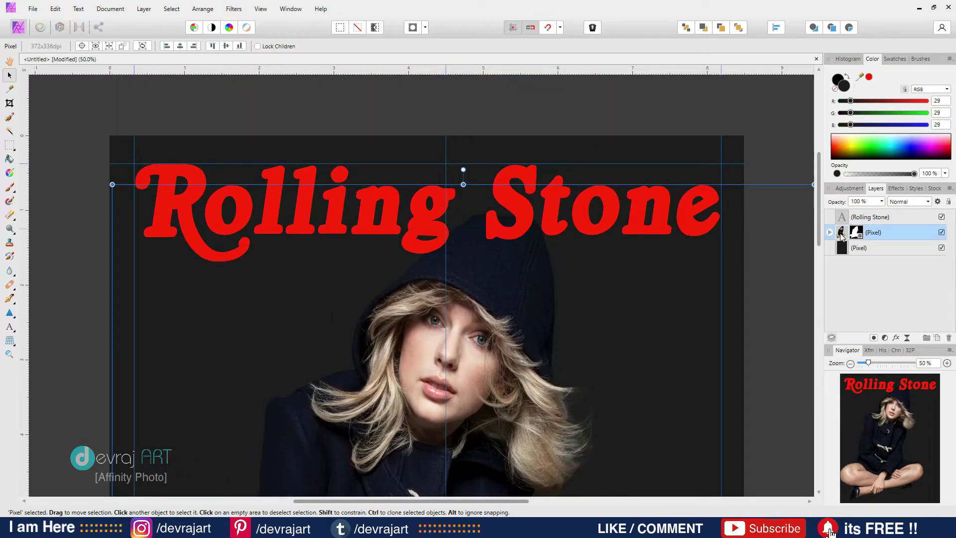
click(10, 116)
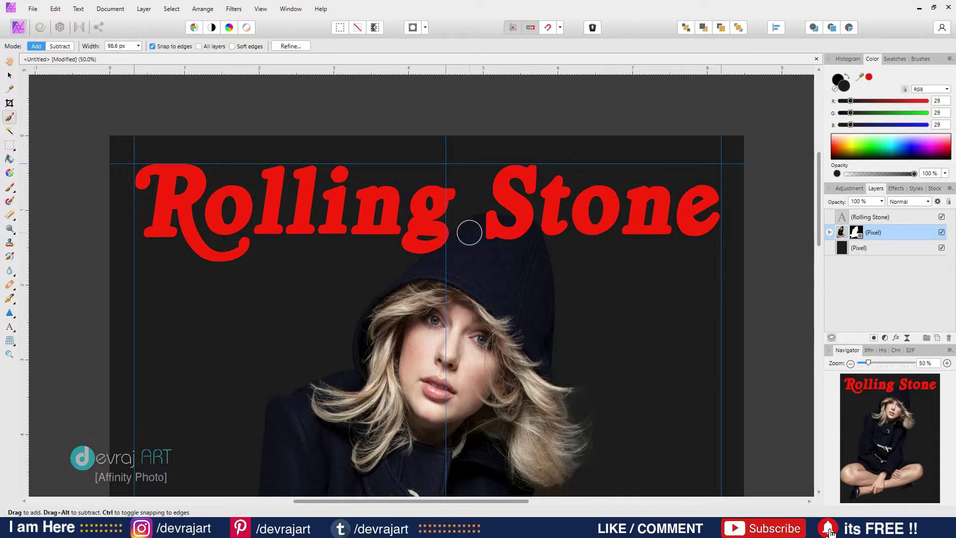
key(bracketleft)
key(bracketleft)
key(bracketleft)
key(bracketleft)
mouse_move(468, 228)
mouse_down()
mouse_move(416, 279)
mouse_move(462, 251)
mouse_move(482, 220)
mouse_move(529, 222)
mouse_move(547, 306)
mouse_move(492, 346)
mouse_move(498, 354)
mouse_move(445, 315)
mouse_move(482, 329)
mouse_move(476, 302)
mouse_move(426, 287)
mouse_up()
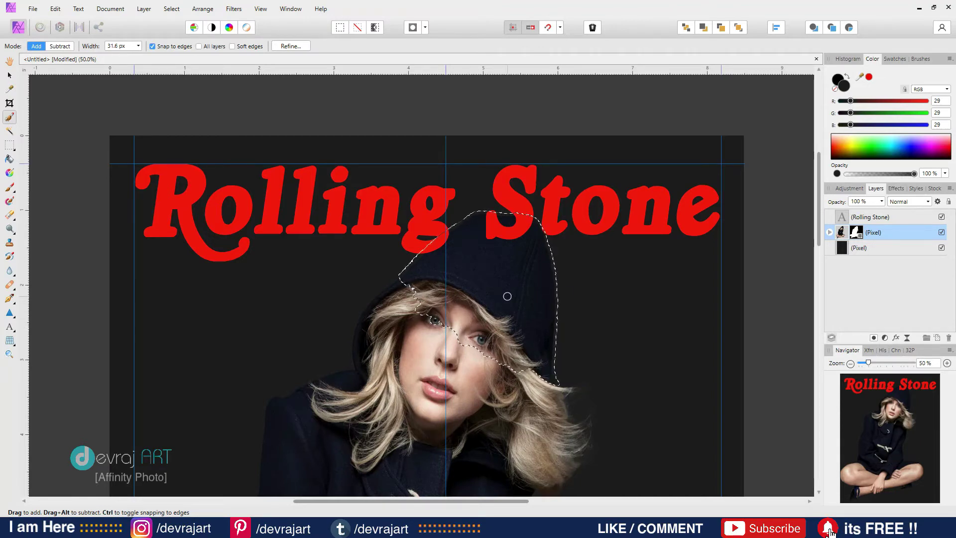
Copy the selected hood area onto its own layer, deselect, and place the title layer beneath that copy.
key(ctrl+shift+n)
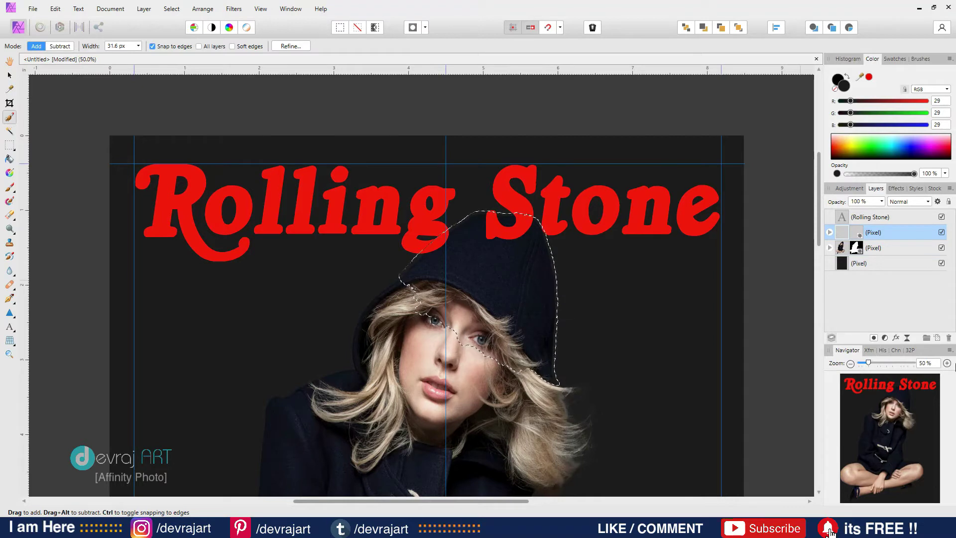
key(ctrl+d)
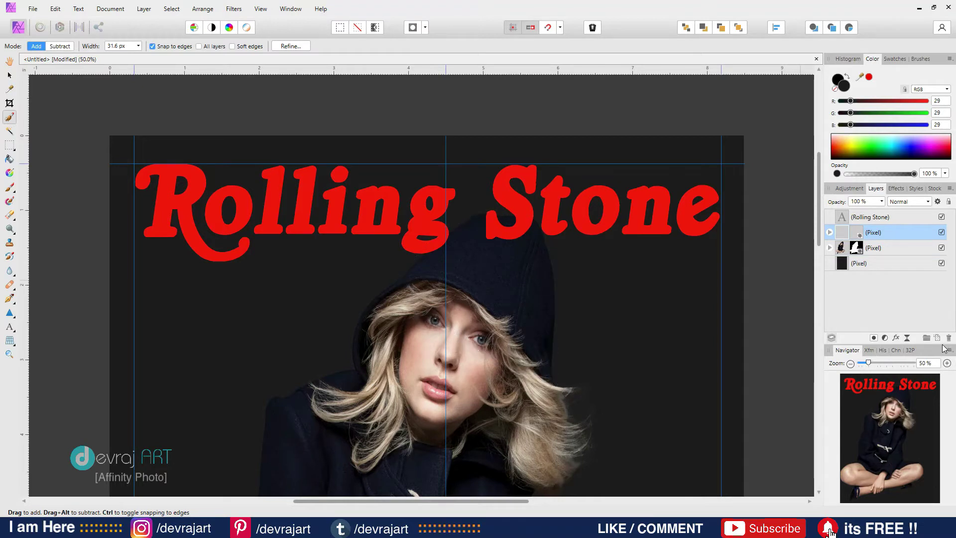
click(853, 218)
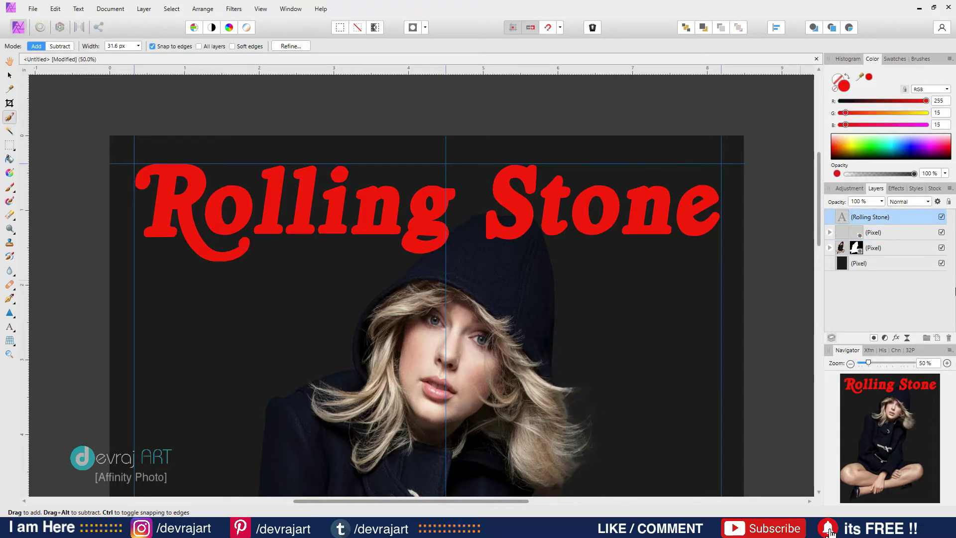
key(ctrl+bracketleft)
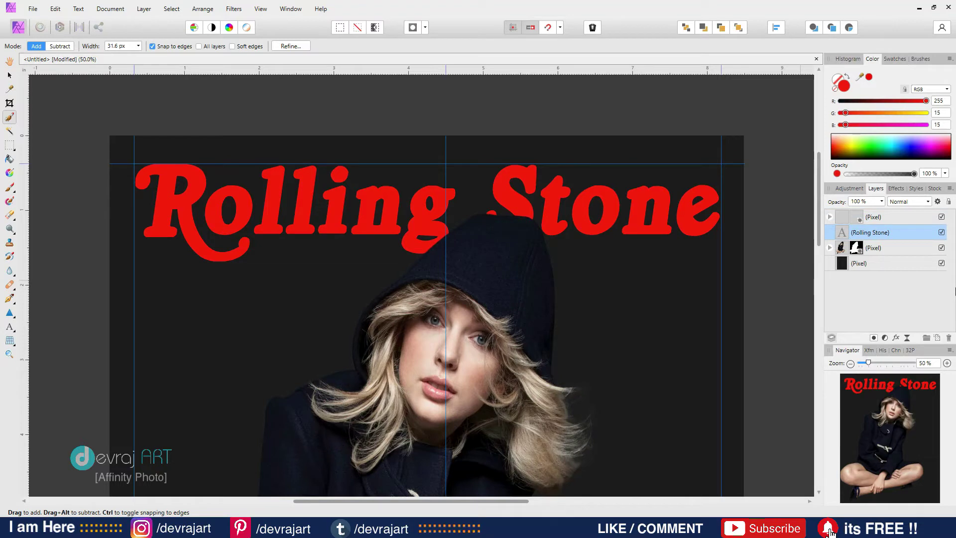
key(ctrl+0)
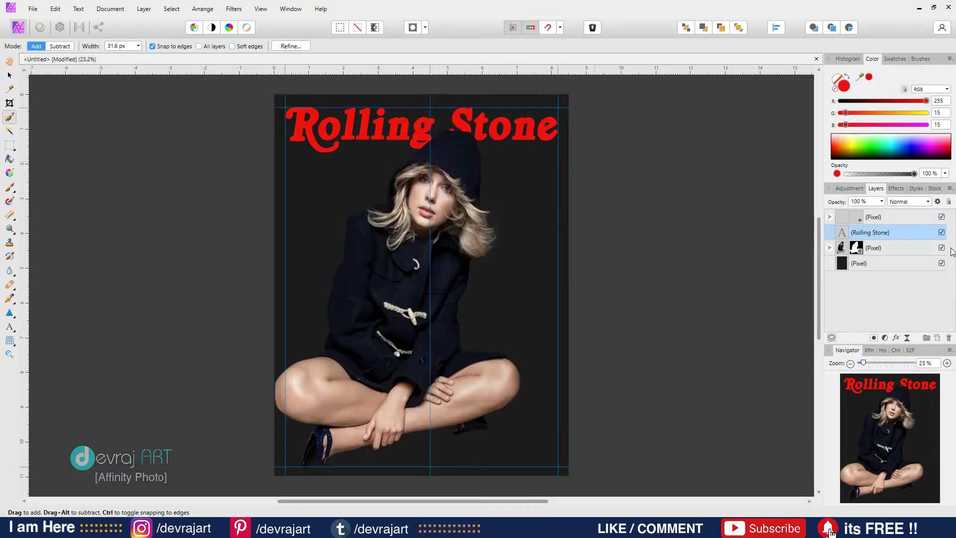
Nudge the hood copy and the woman's cut-out together down and slightly to the right, and deselect them.
click(894, 216)
ctrl+click(891, 246)
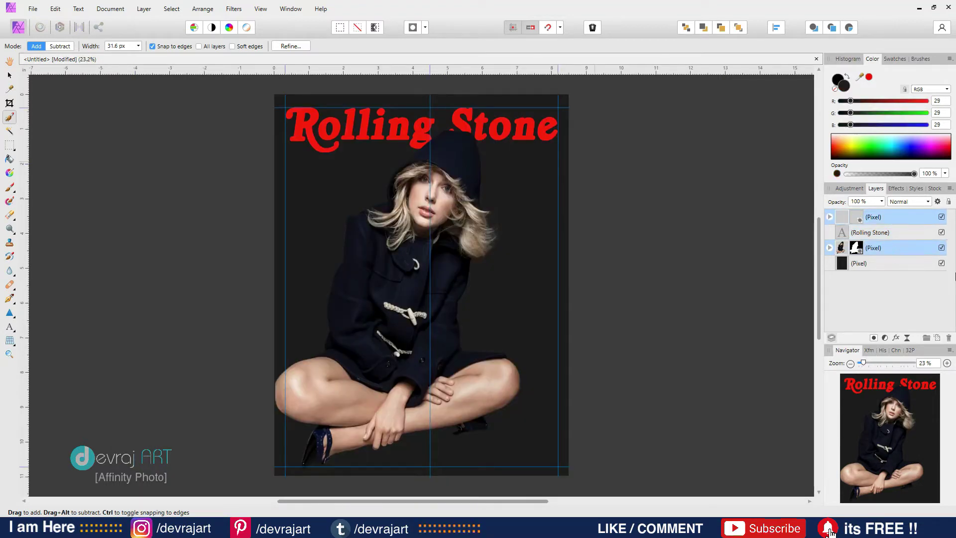
click(9, 75)
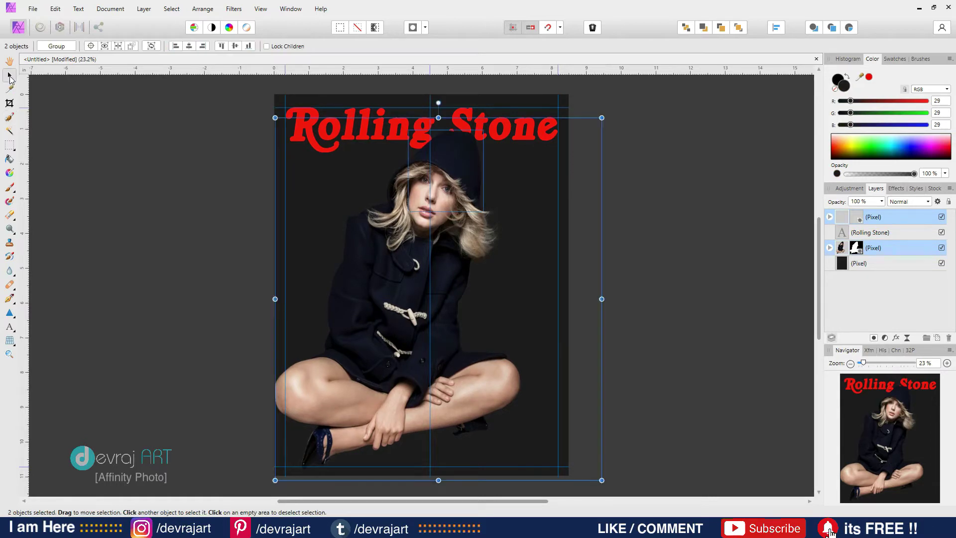
key(Down)
key(Down)
key(Down)
key(Down)
key(Down)
key(Down)
key(Down)
key(Down)
key(Down)
key(Down)
key(Down)
key(Down)
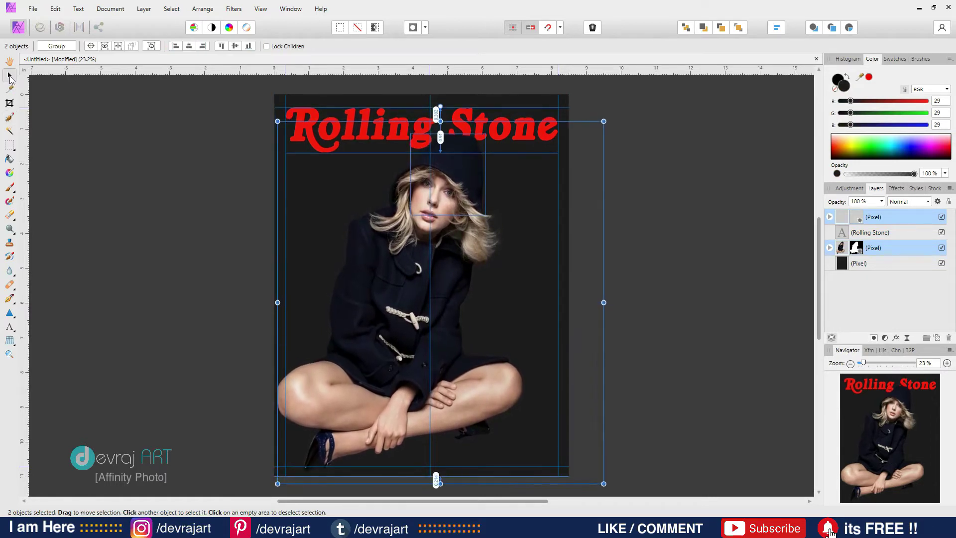
key(Right)
click(760, 210)
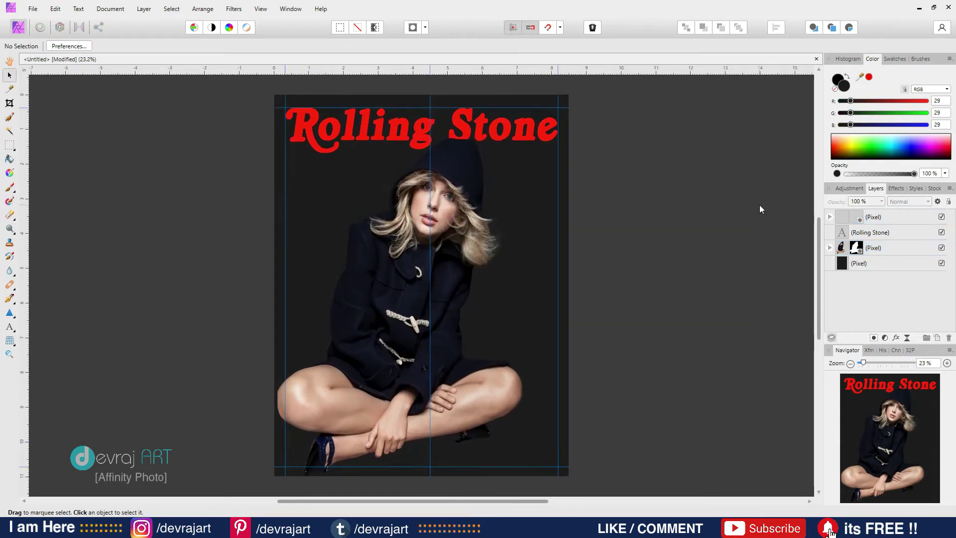
Sample the dark navy of the woman's coat and flood-fill the background layer with that colour.
key(ctrl+plus)
key(ctrl+plus)
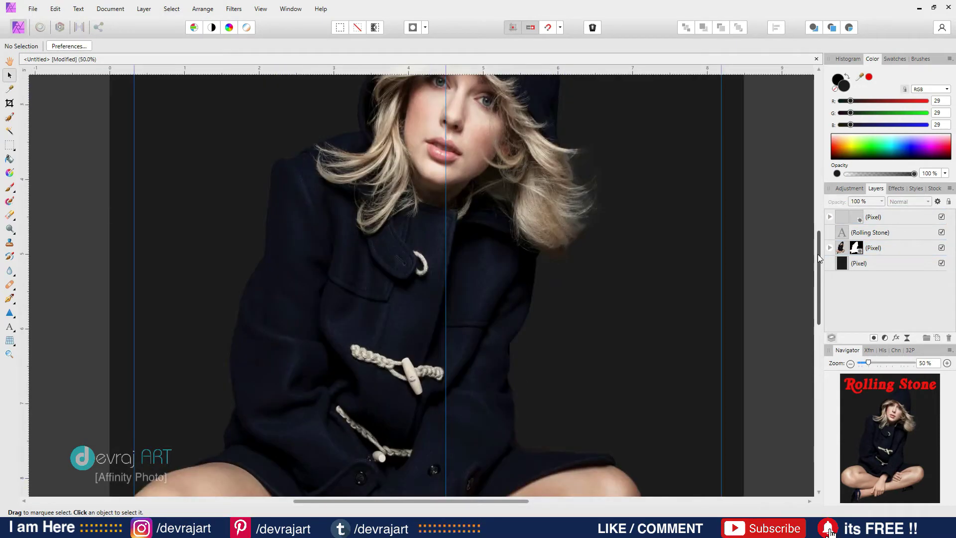
mouse_move(820, 295)
mouse_down()
mouse_move(826, 225)
mouse_move(817, 310)
mouse_up()
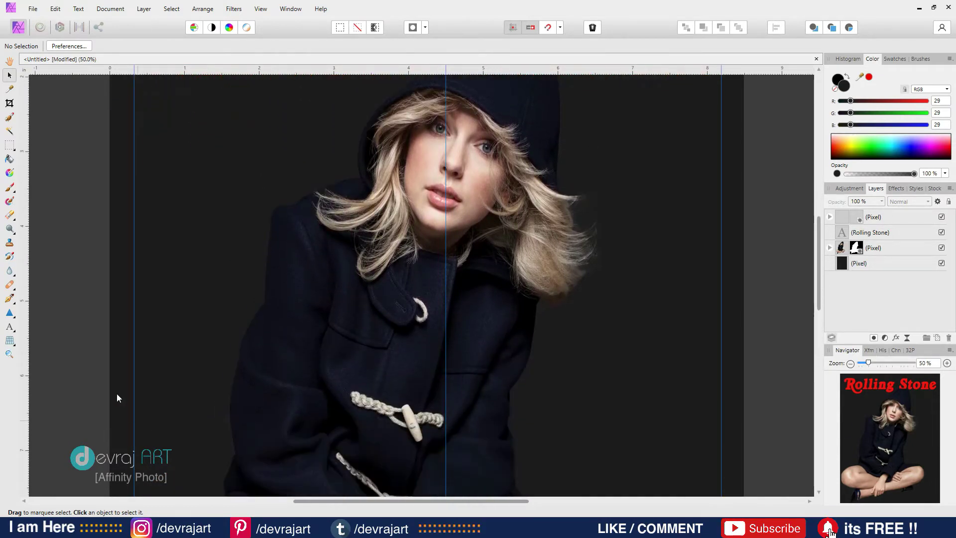
click(9, 120)
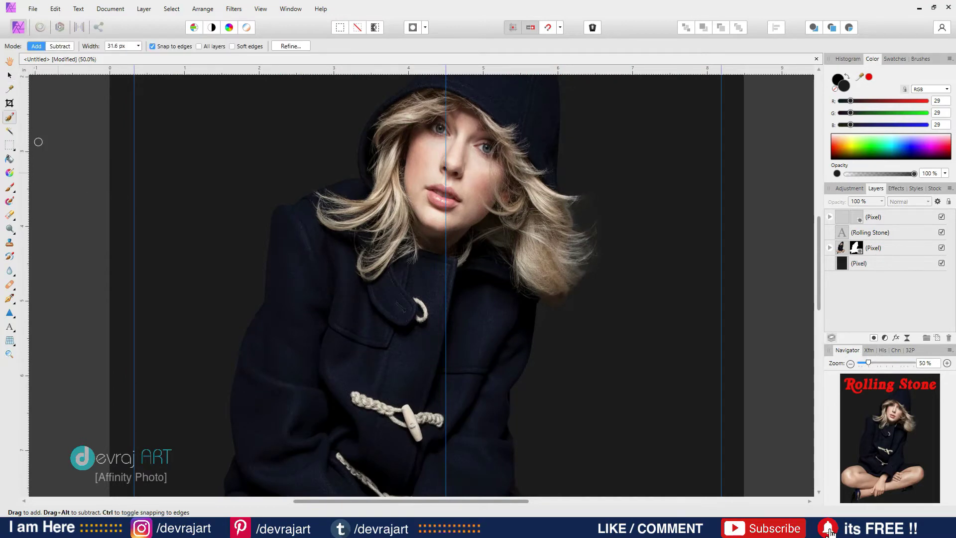
click(9, 90)
click(278, 317)
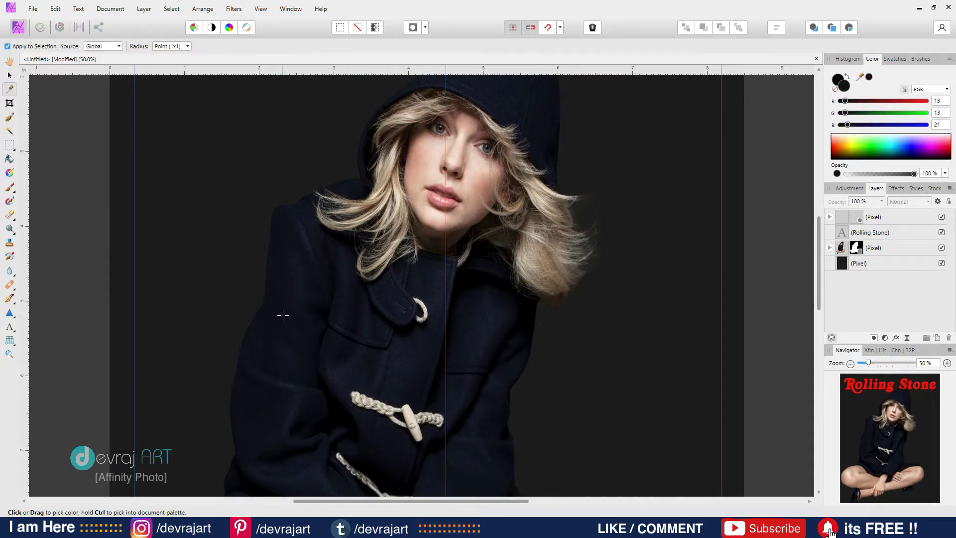
click(886, 264)
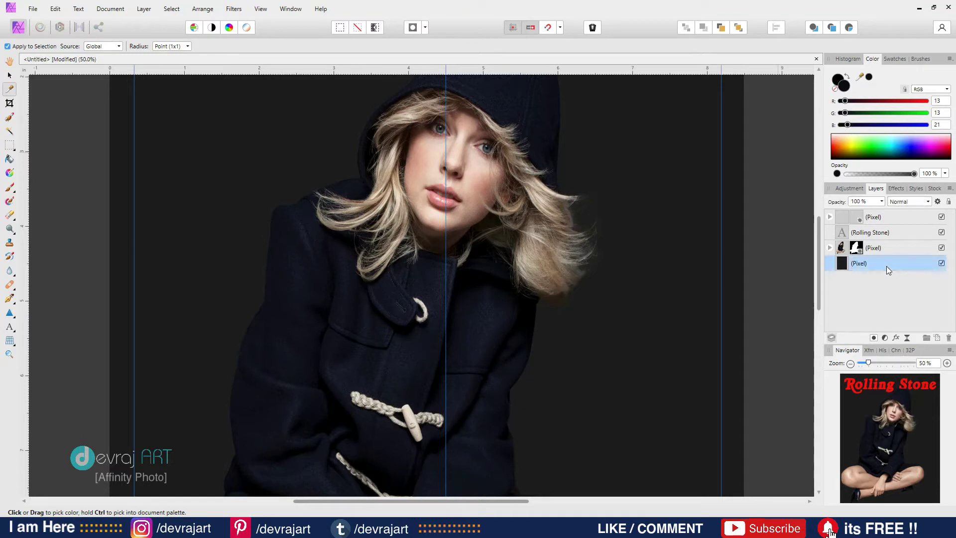
click(9, 159)
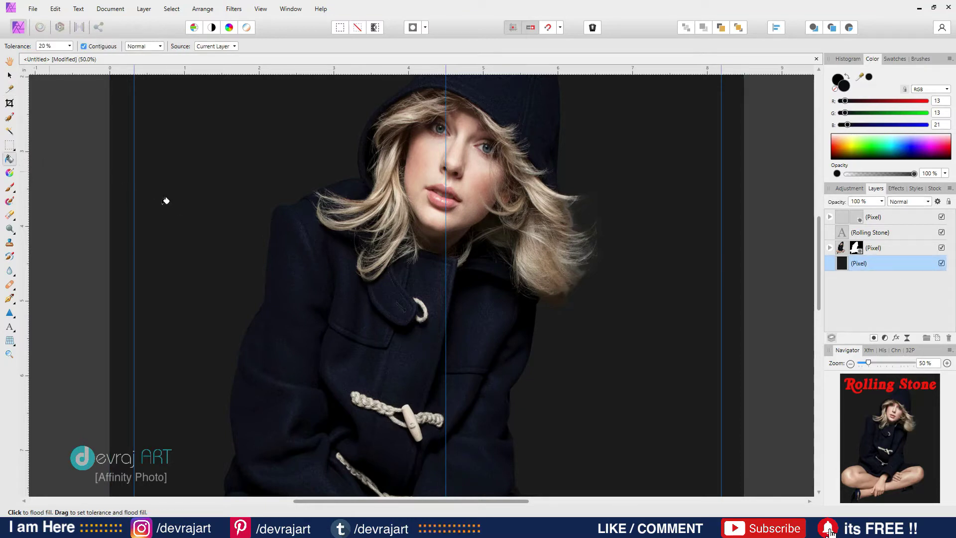
click(237, 227)
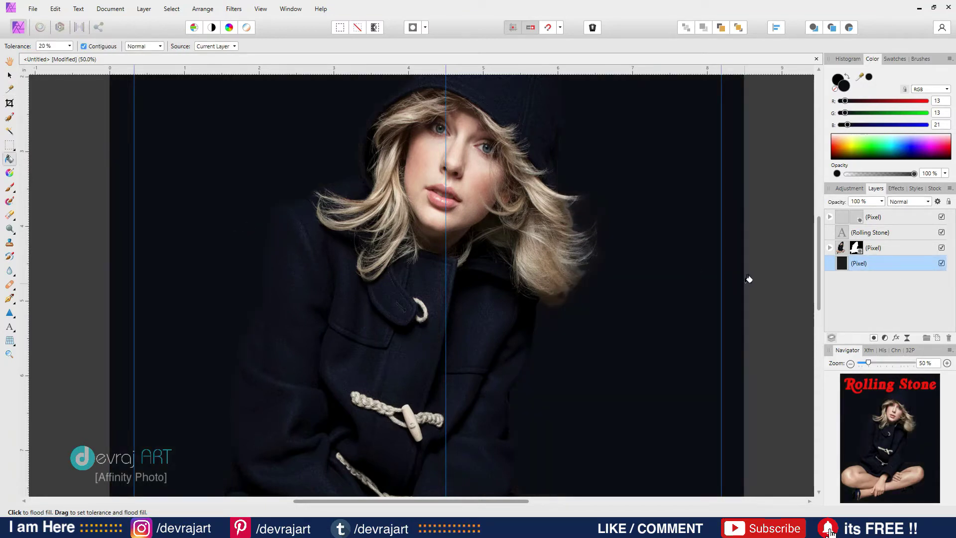
Lighten the sampled fill colour to RGB 26, 26, 41 and flood-fill the background layer with it.
click(843, 87)
drag(413, 146, 712, 146)
click(677, 333)
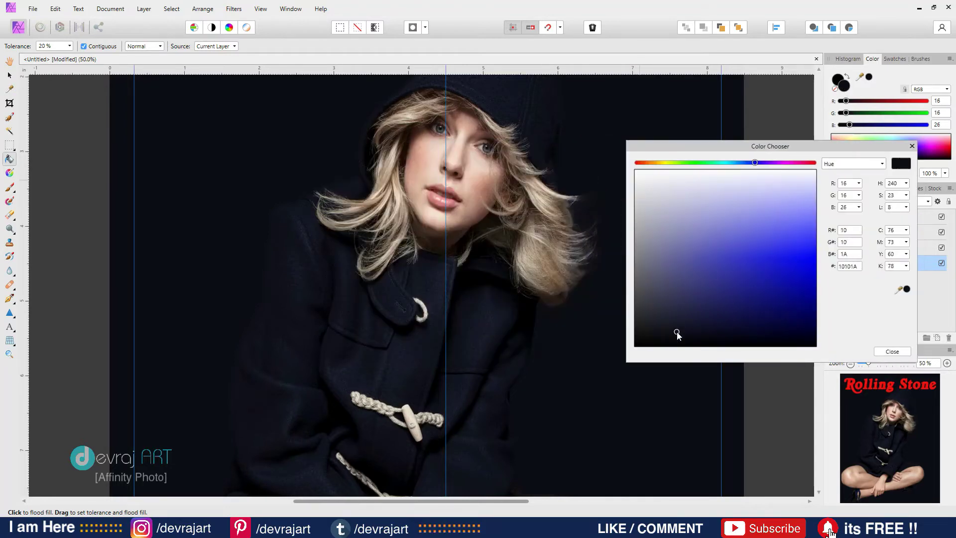
drag(677, 333, 677, 324)
click(914, 147)
click(662, 260)
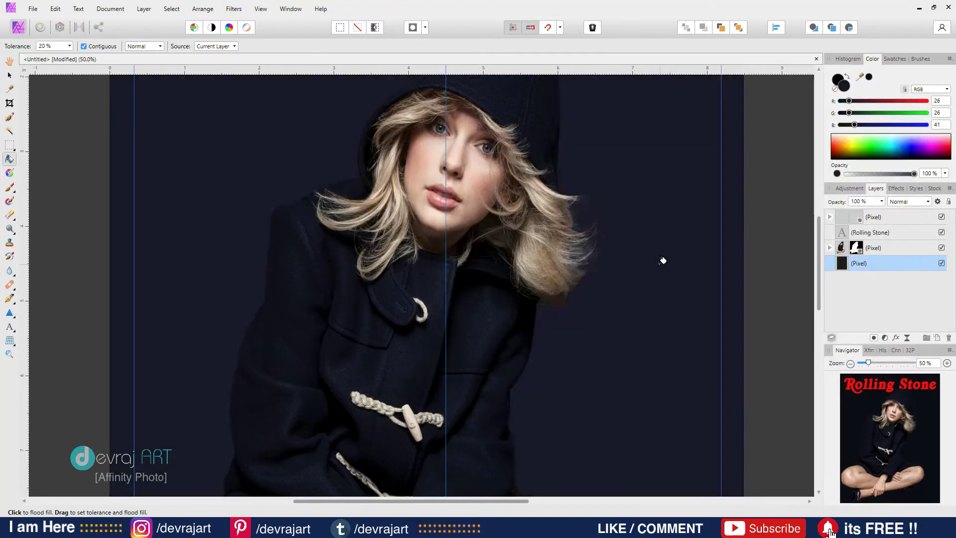
Desaturate and slightly lighten the background layer's fill colour to RGB 33, 33, 40.
key(ctrl+0)
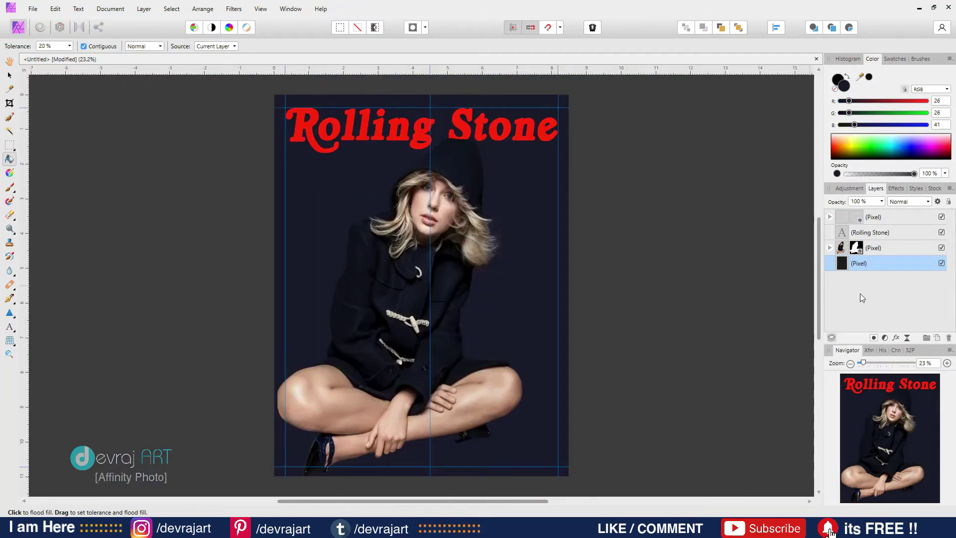
click(847, 93)
drag(379, 153, 540, 153)
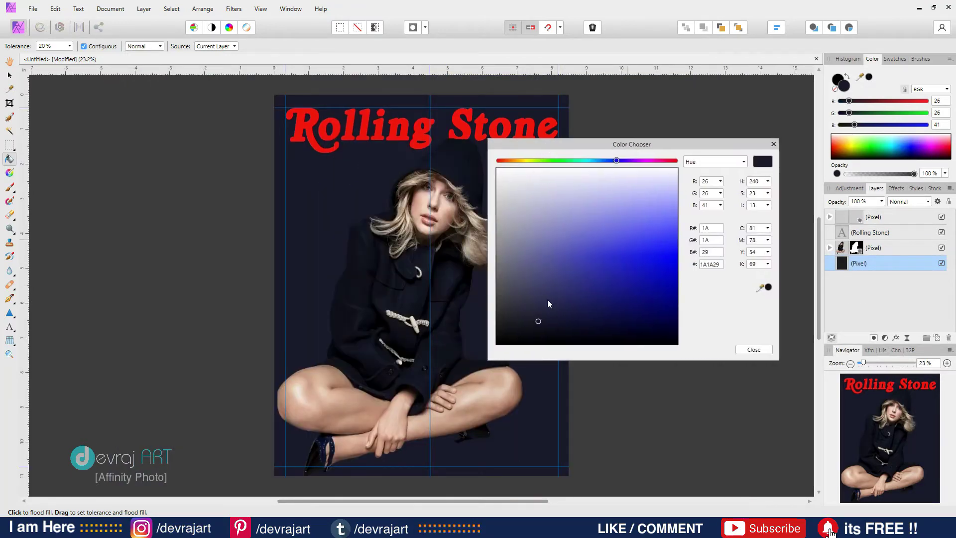
click(533, 320)
click(518, 321)
click(774, 144)
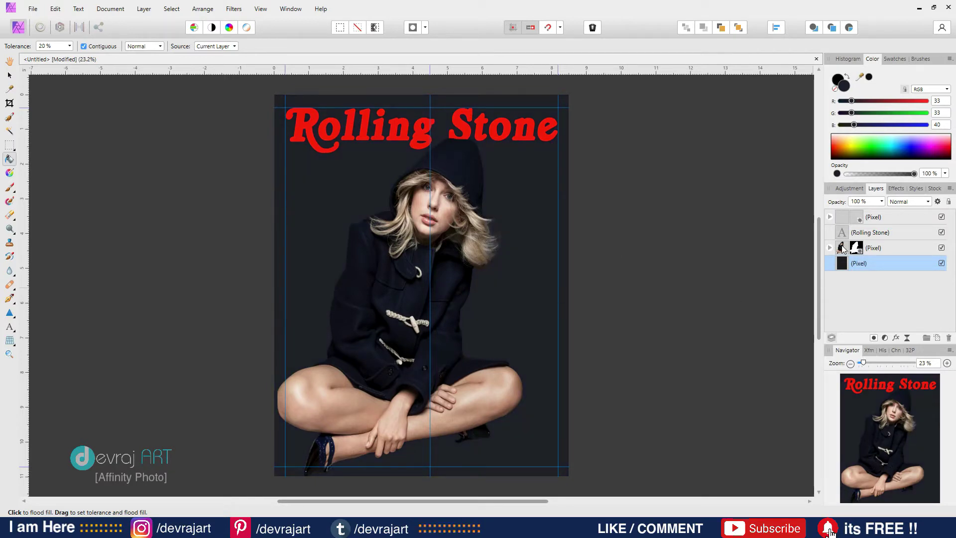
Add a Vibrance adjustment above the woman's cut-out layer with vibrance 46% and saturation 3%.
click(842, 248)
click(885, 338)
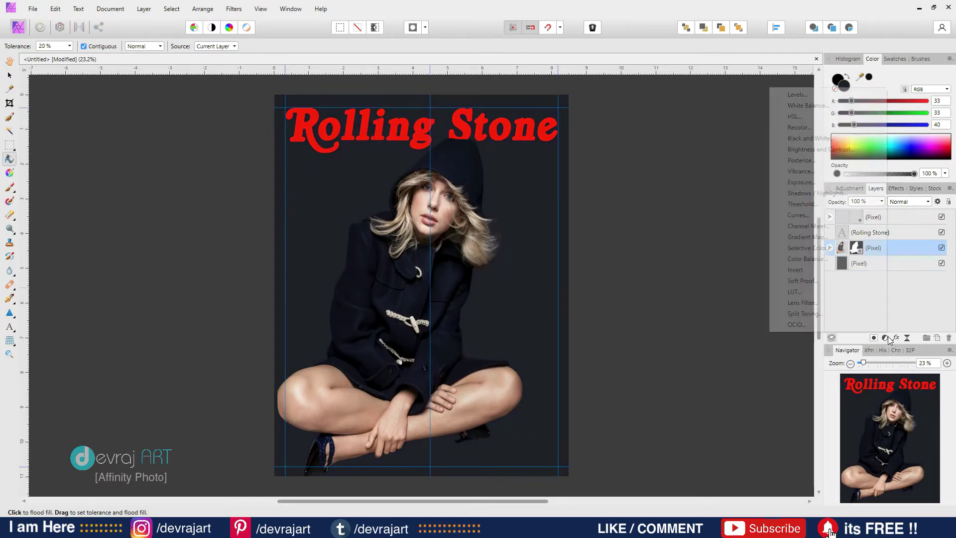
click(815, 170)
drag(686, 441, 715, 269)
drag(678, 289, 681, 290)
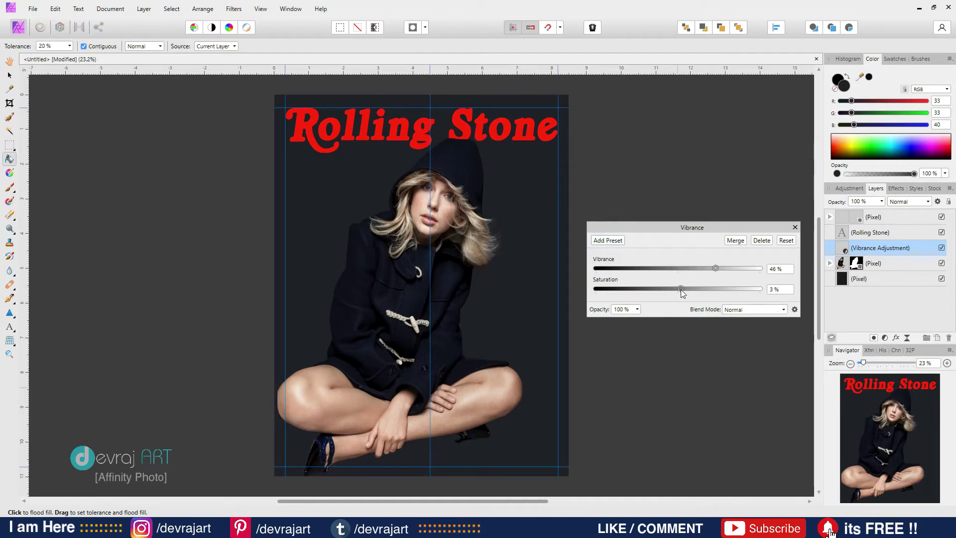
click(795, 227)
Add a Levels adjustment above the hood copy: black 8%, white 87%, gamma 1.133, output black 3%, output white 100%.
click(877, 217)
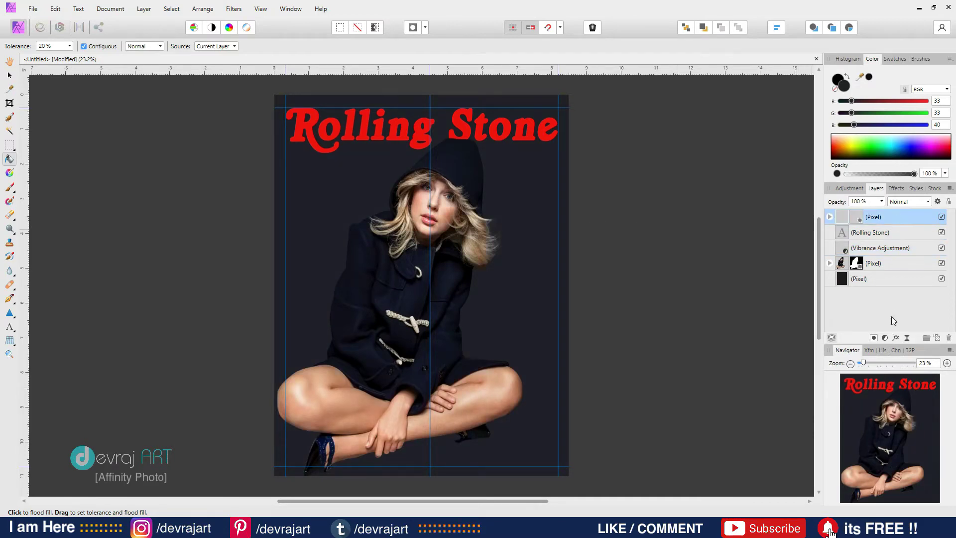
click(885, 337)
click(797, 94)
drag(600, 204, 612, 205)
drag(792, 223, 767, 224)
drag(693, 244, 707, 246)
mouse_move(597, 267)
mouse_down()
mouse_move(614, 269)
mouse_move(604, 269)
mouse_up()
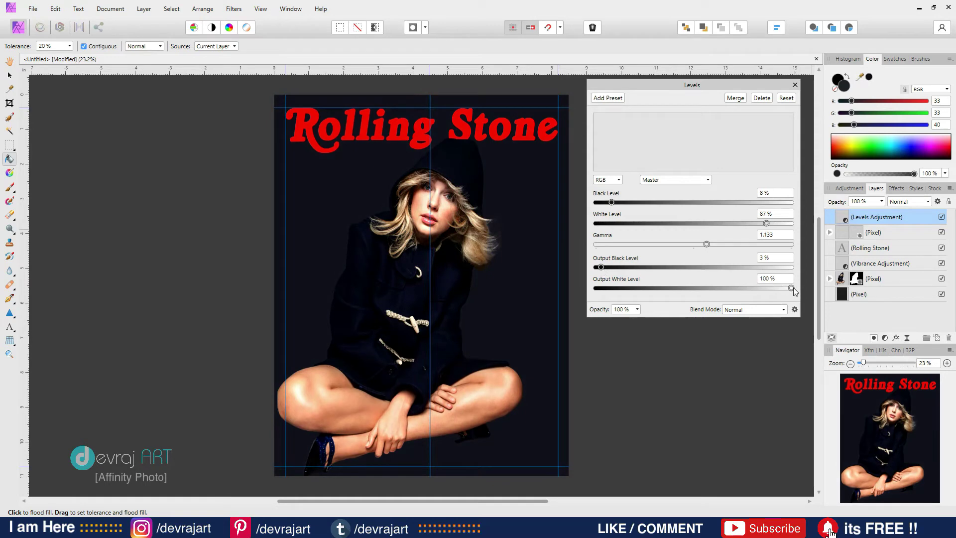
mouse_move(792, 288)
mouse_down()
mouse_move(742, 288)
mouse_move(796, 288)
mouse_up()
click(796, 85)
Add a Levels adjustment above the background layer with white level 87%, gamma 1.097 and a slightly lowered output white level, and deselect.
click(882, 295)
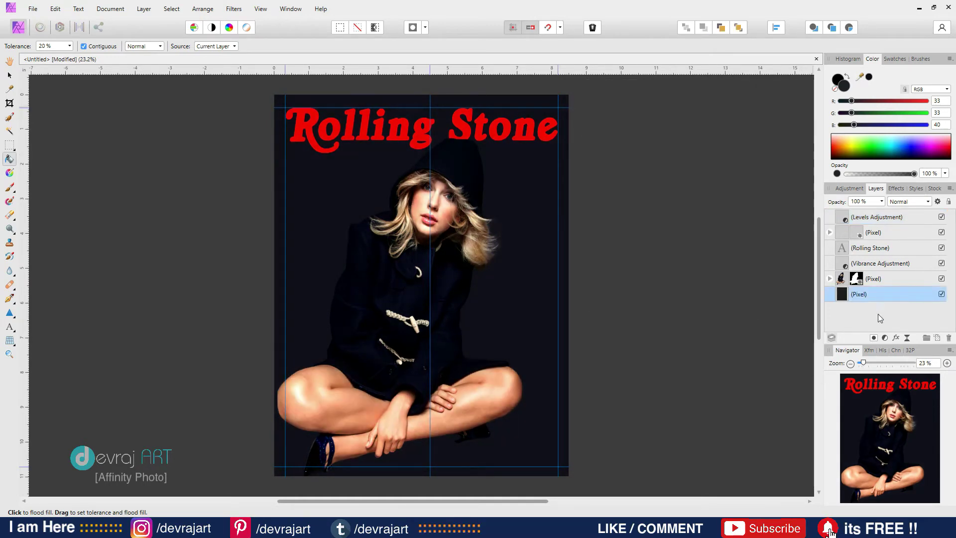
click(884, 339)
click(815, 97)
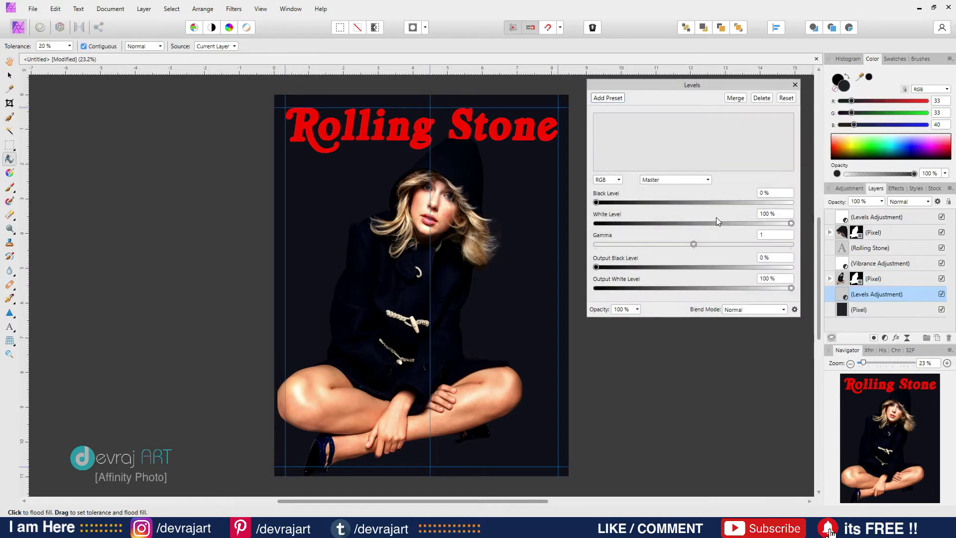
mouse_move(596, 204)
mouse_down()
mouse_move(613, 204)
mouse_move(595, 204)
mouse_up()
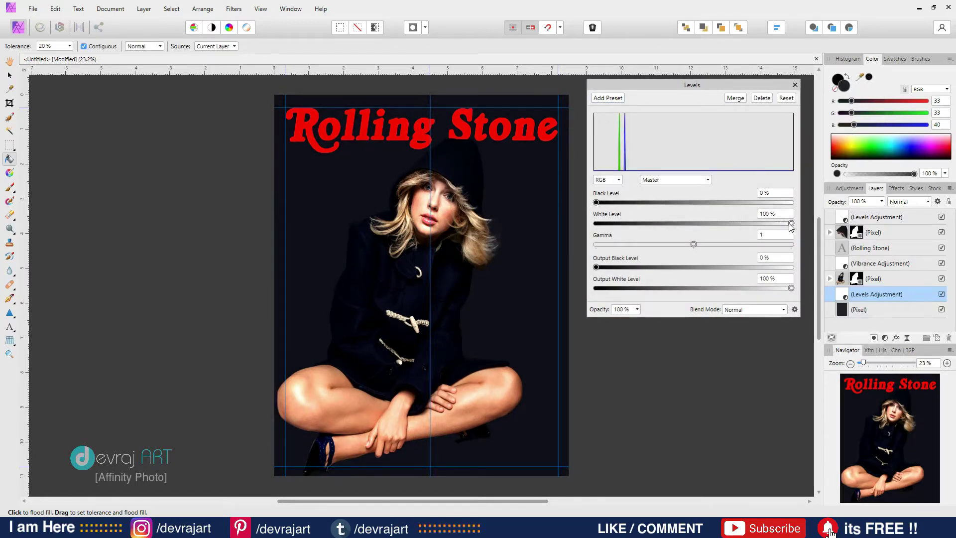
mouse_move(791, 223)
mouse_down()
mouse_move(732, 225)
mouse_move(768, 225)
mouse_up()
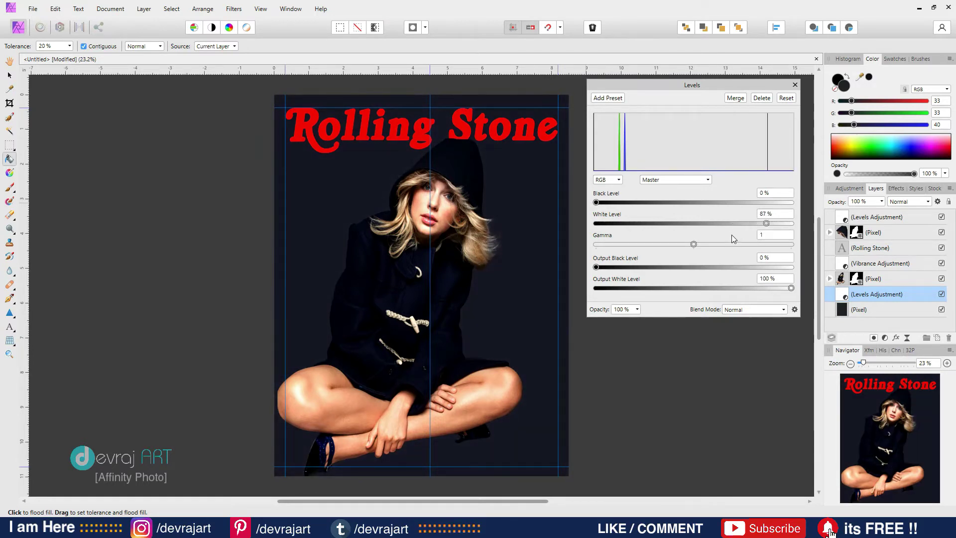
mouse_move(720, 247)
mouse_down()
mouse_move(692, 248)
mouse_move(705, 248)
mouse_up()
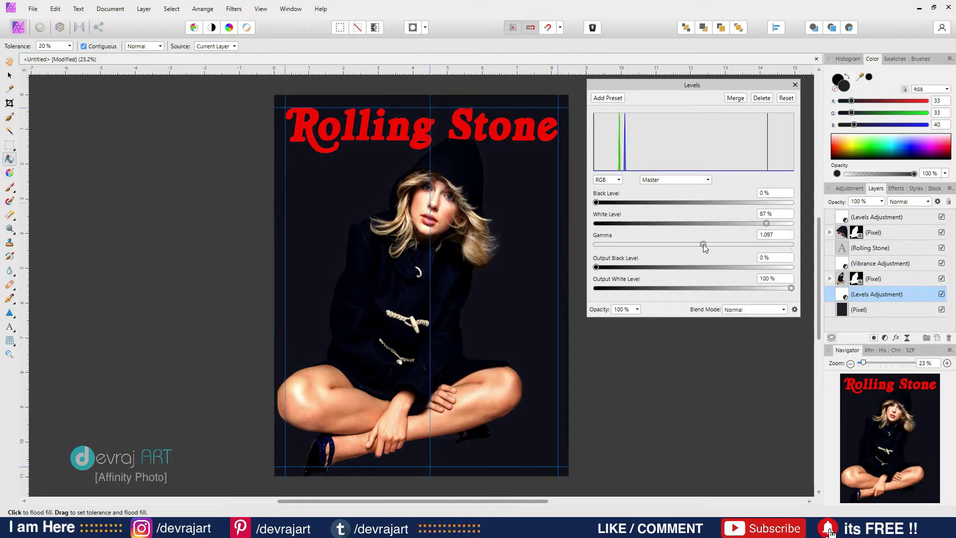
drag(792, 288, 786, 288)
click(794, 85)
key(v)
click(787, 427)
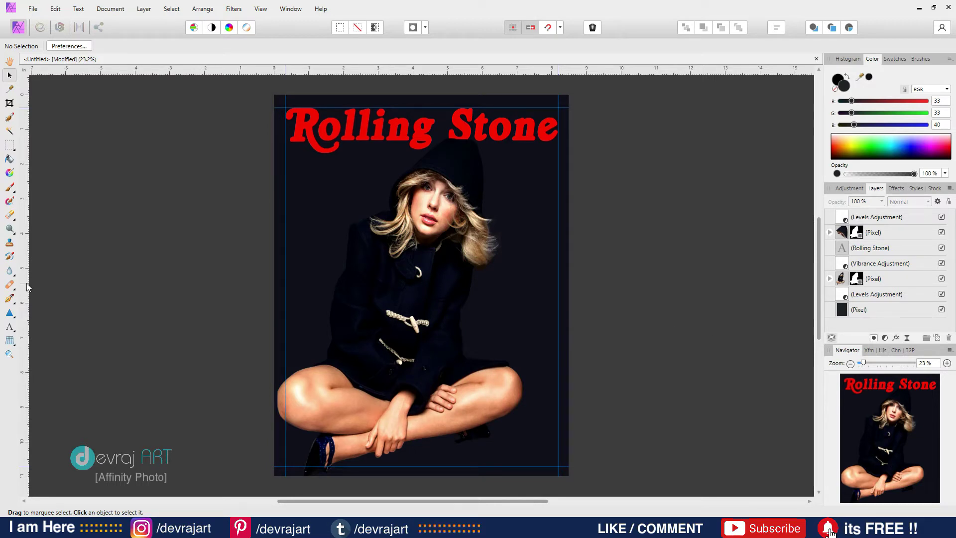
Start a new art text over the woman's coat and set its font to Trajan Pro.
click(10, 326)
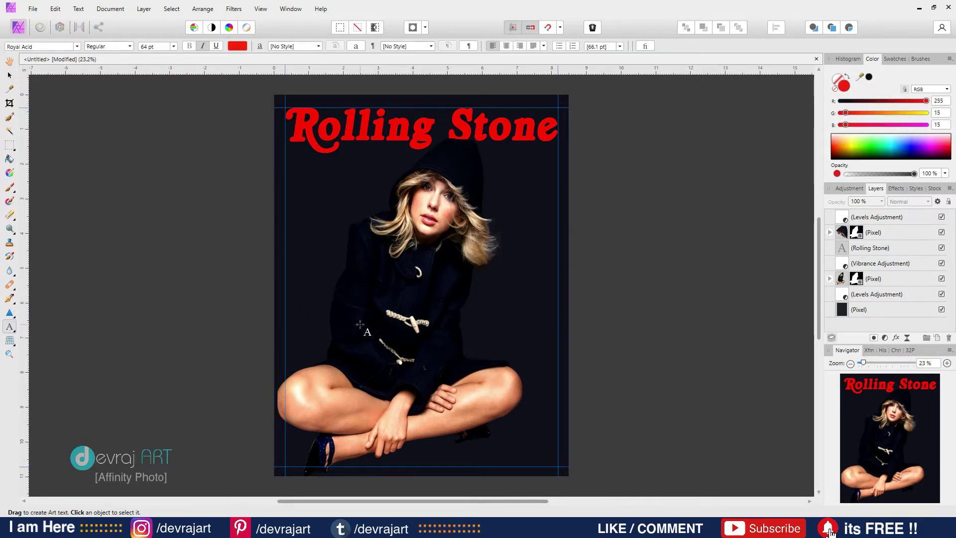
click(360, 324)
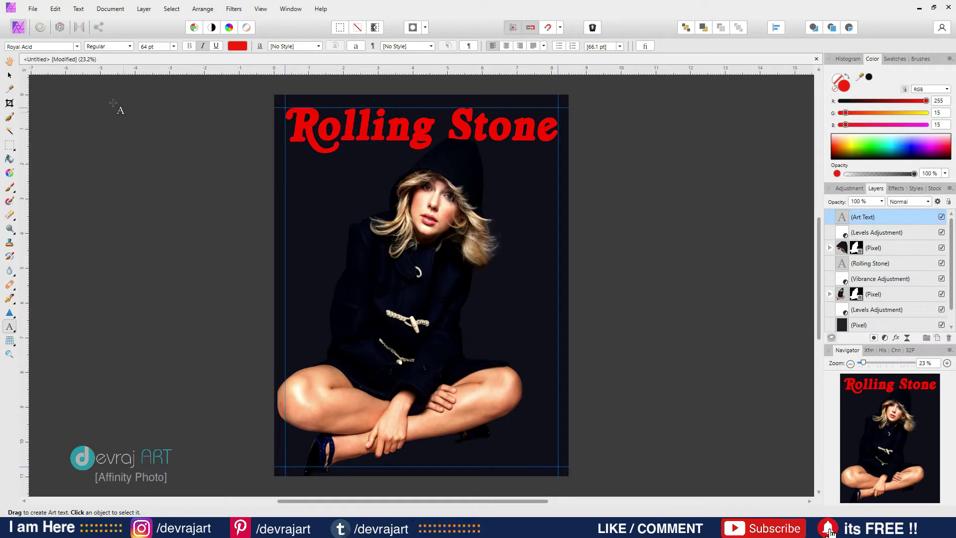
click(64, 46)
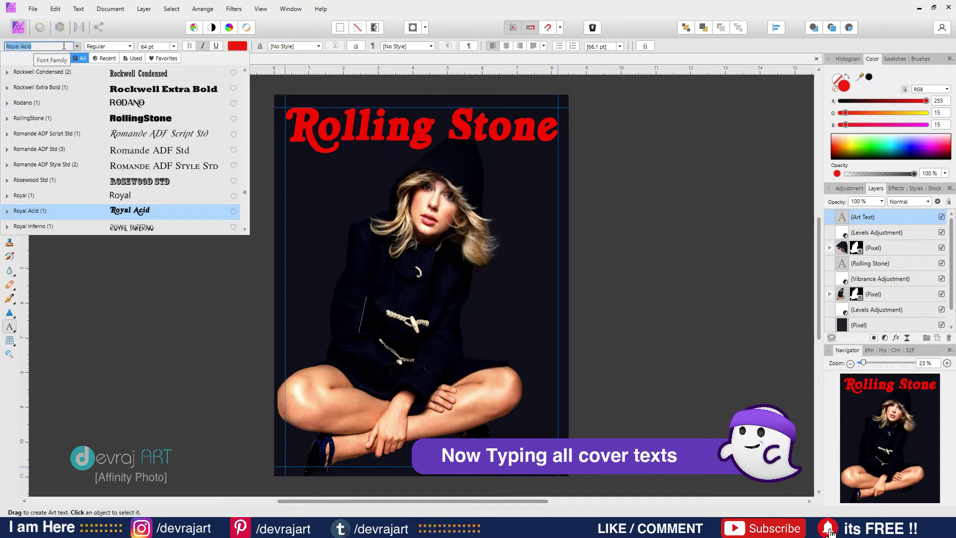
text(tr)
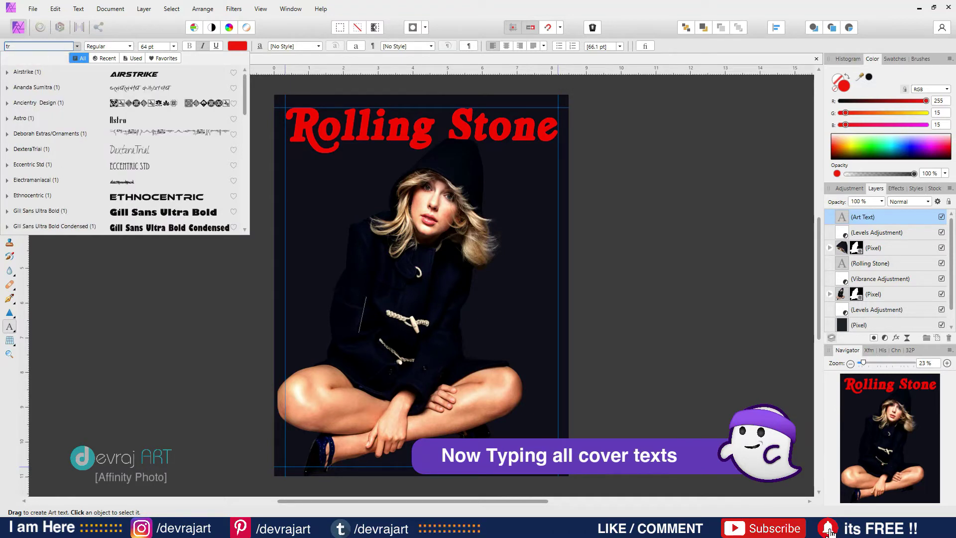
text(j)
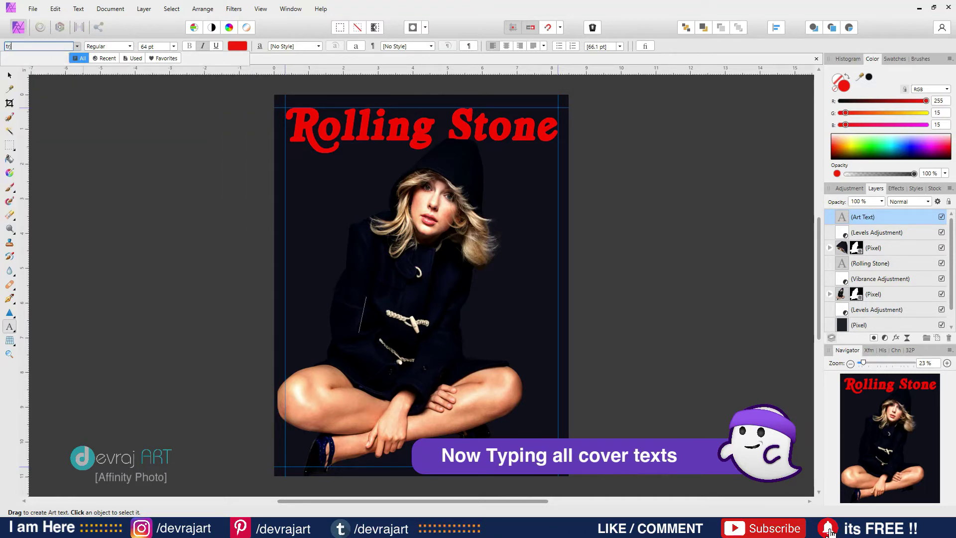
key(BackSpace)
text(a)
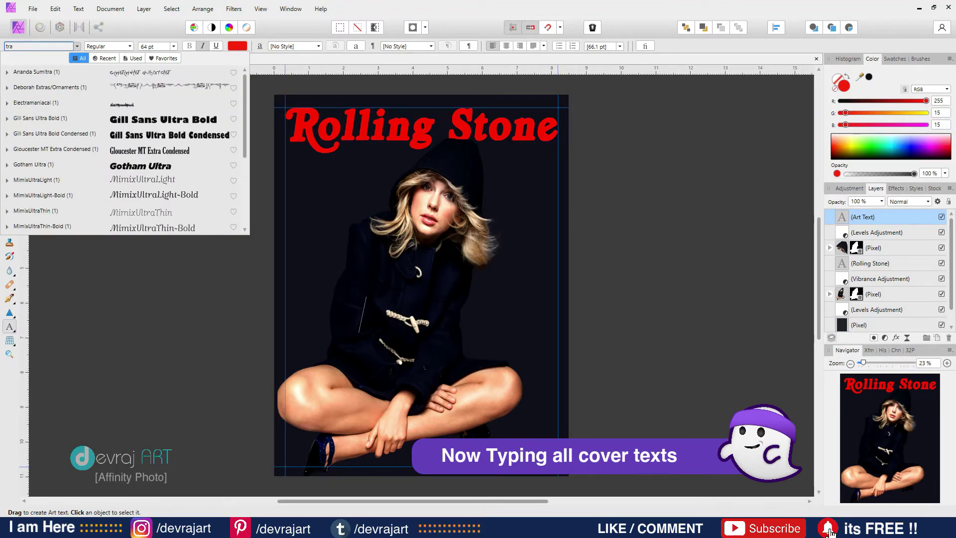
text(j)
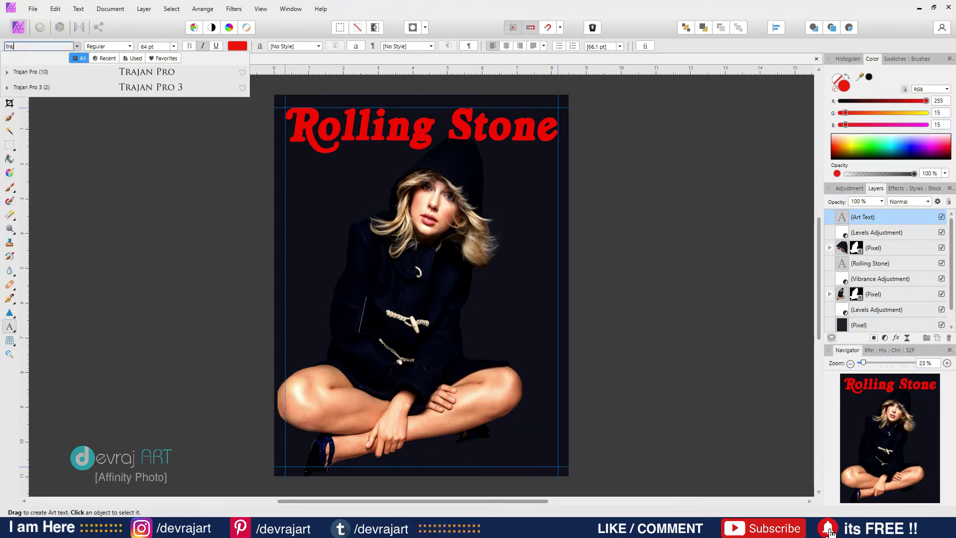
click(53, 73)
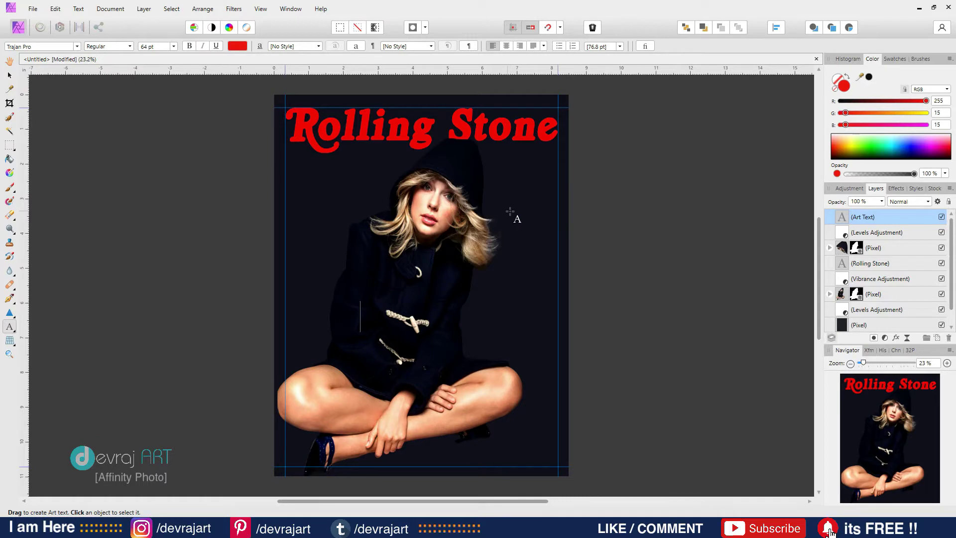
Enter "Special issue" as the text and move it down so it sits centred across the lower coat.
text(Special issue)
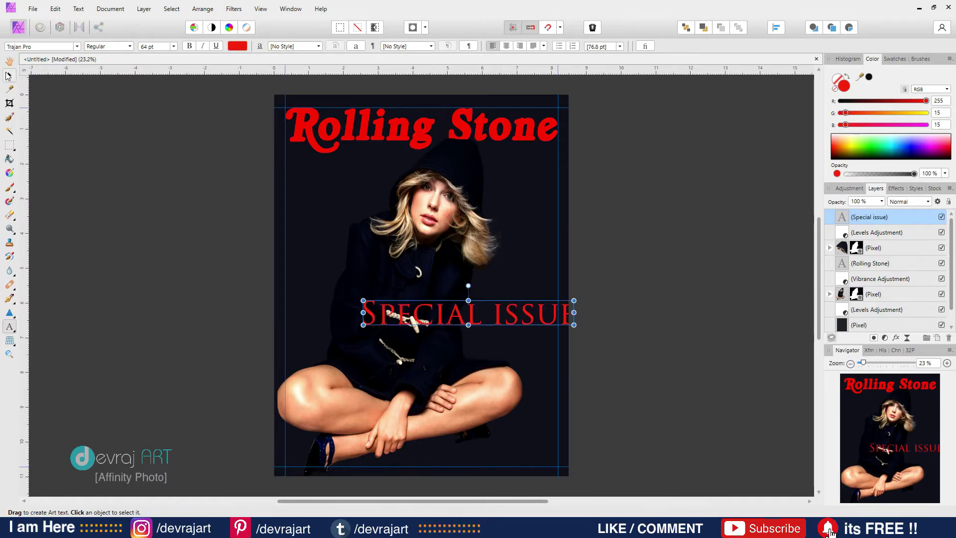
click(8, 75)
drag(468, 317, 428, 345)
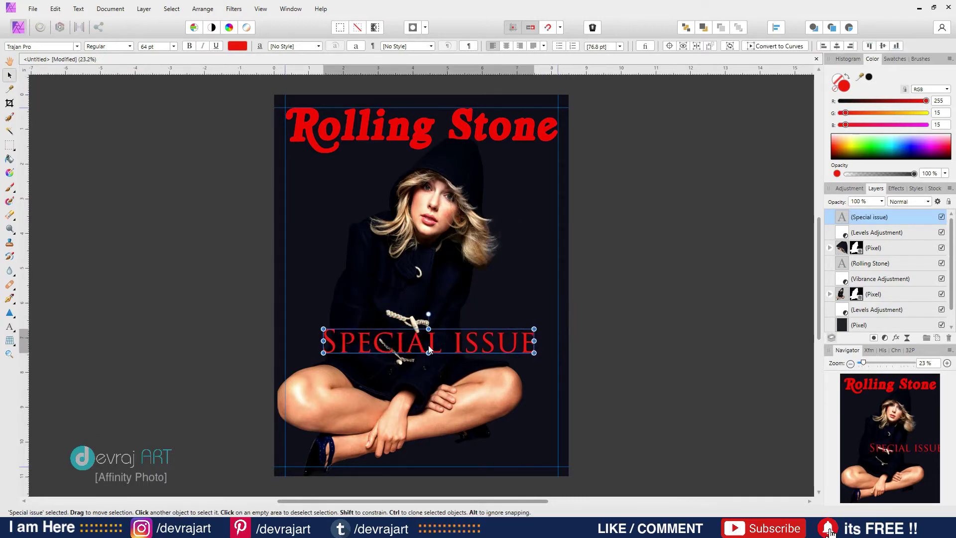
Group all the layers beneath the "Special issue" text, and reselect that text.
click(879, 233)
shift+click(887, 322)
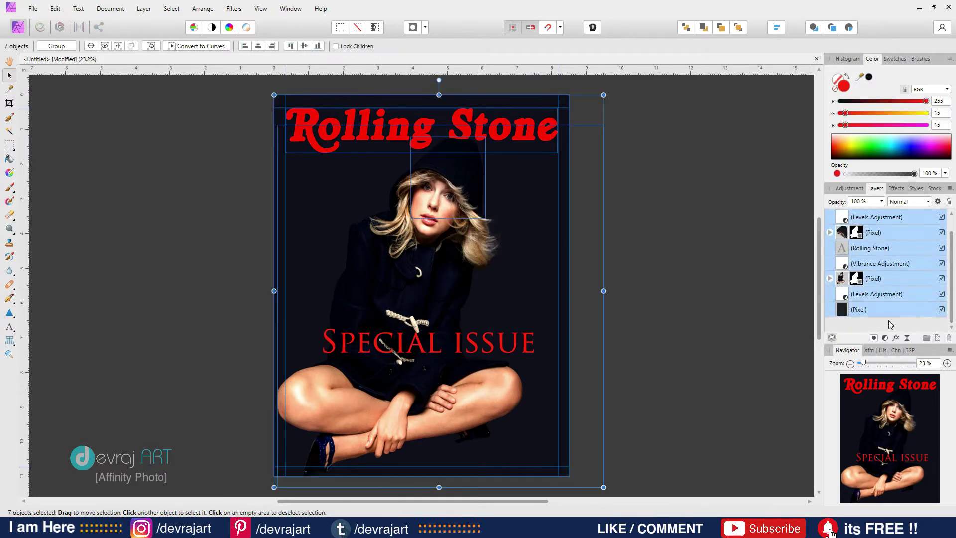
key(ctrl+g)
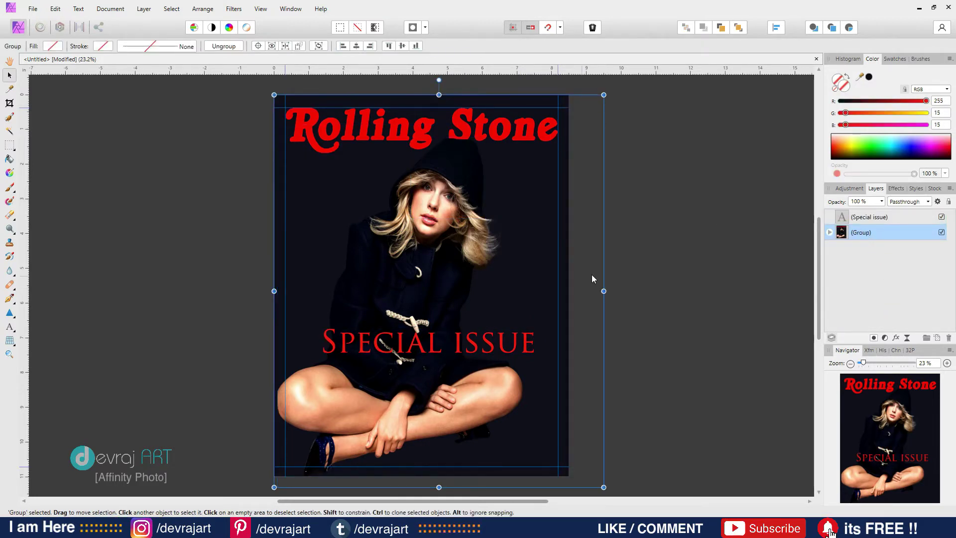
click(869, 218)
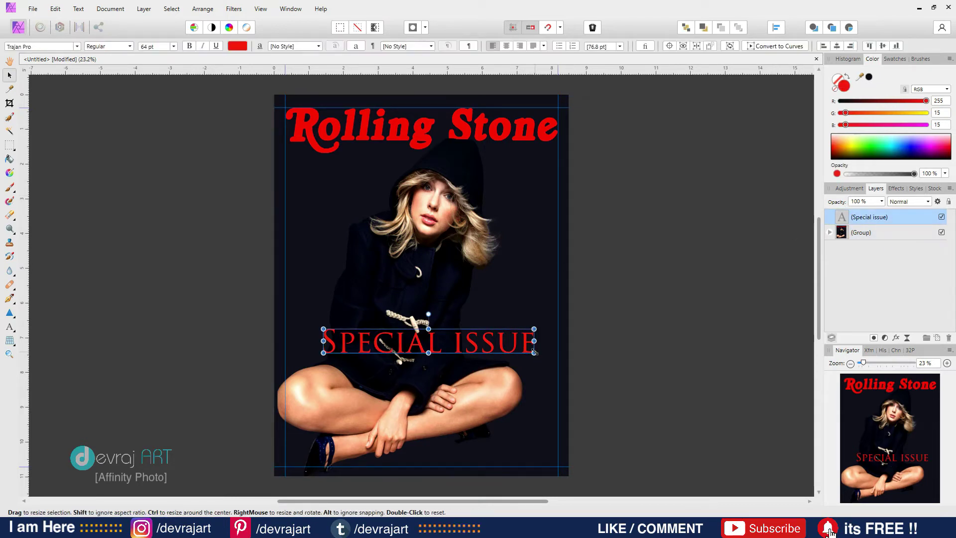
Shrink the "Special issue" text to about 24 pt, place it beneath the start of the red title, and deselect.
drag(534, 353, 326, 160)
click(37, 262)
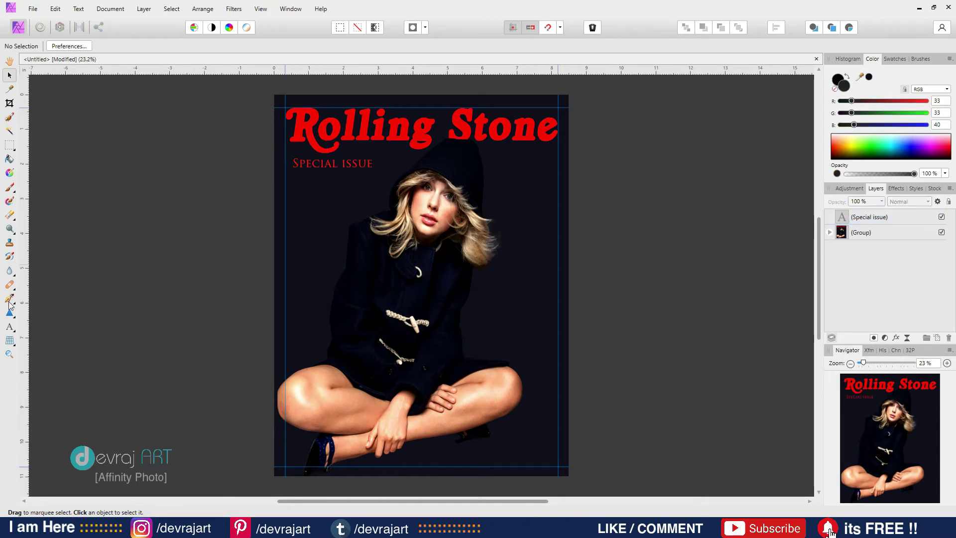
Add the art text "Taylor Swift" in Trajan Pro at 64 pt and place it across the woman's lower coat.
click(9, 327)
click(302, 192)
text(Taylor Swift)
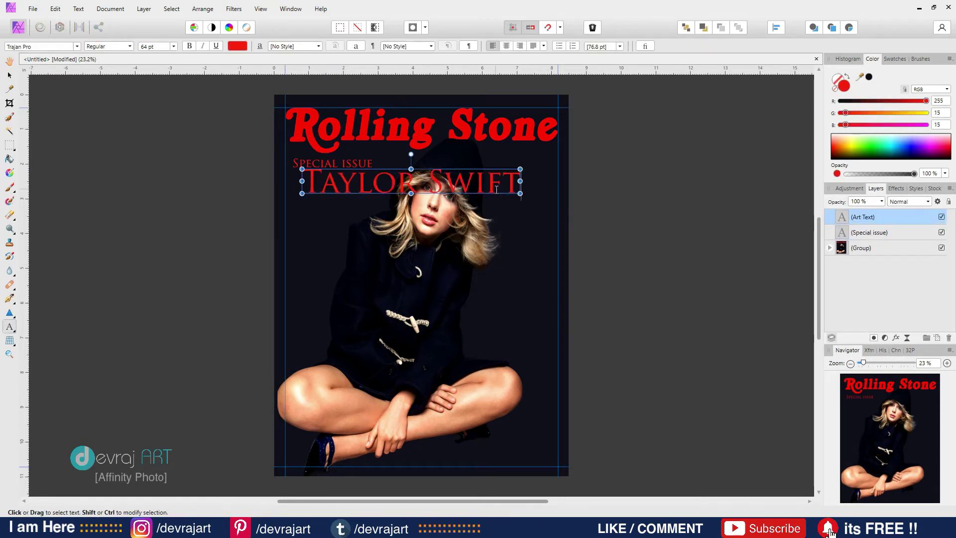
click(9, 75)
drag(458, 178, 466, 345)
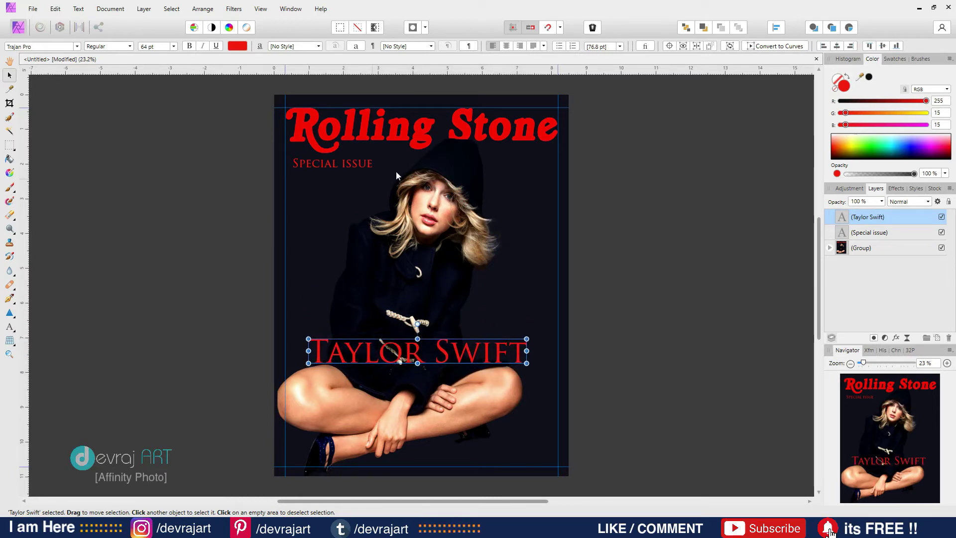
Move the "Special issue" text directly above the start of "Taylor Swift", aligned with its first letter, and deselect.
click(862, 234)
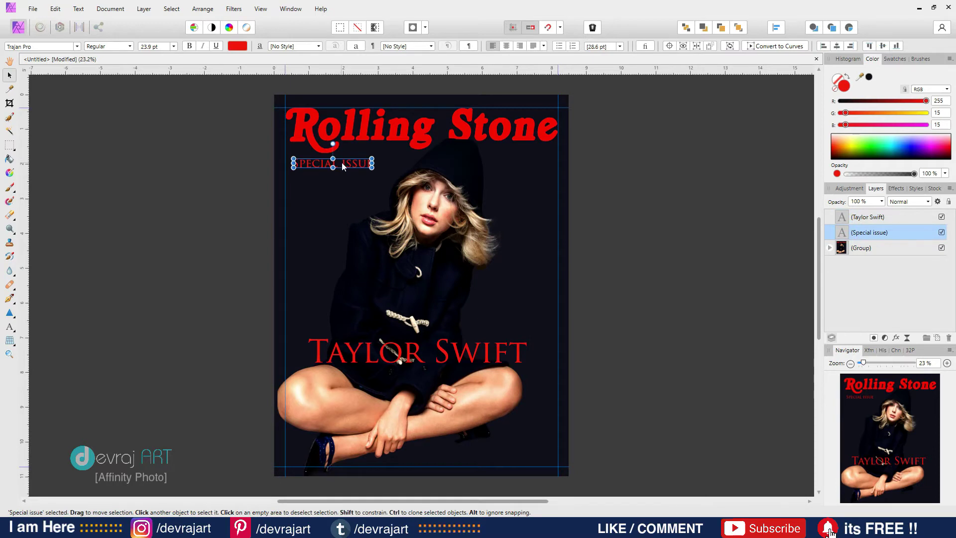
drag(341, 162, 360, 334)
click(622, 282)
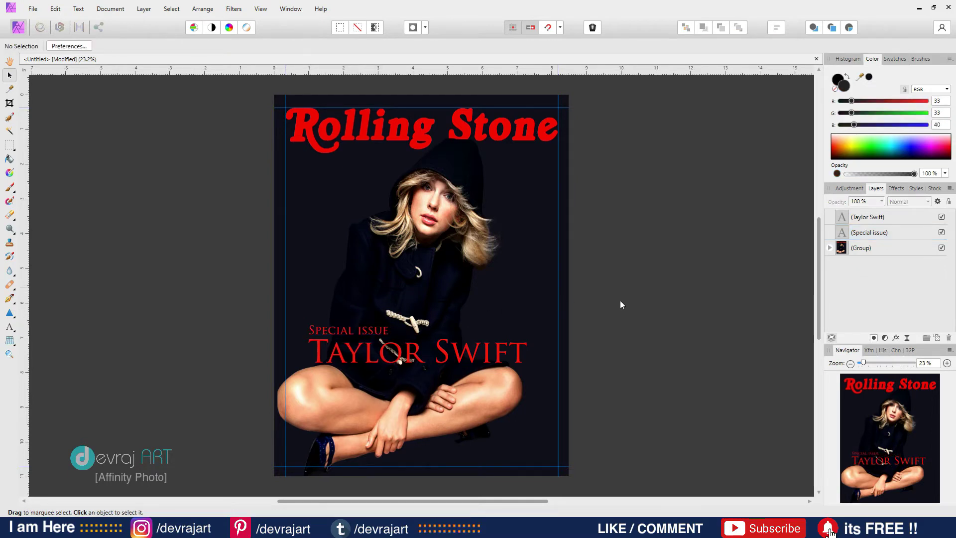
Recolour the "Taylor Swift" text white (FFFFFF) and deselect.
click(495, 352)
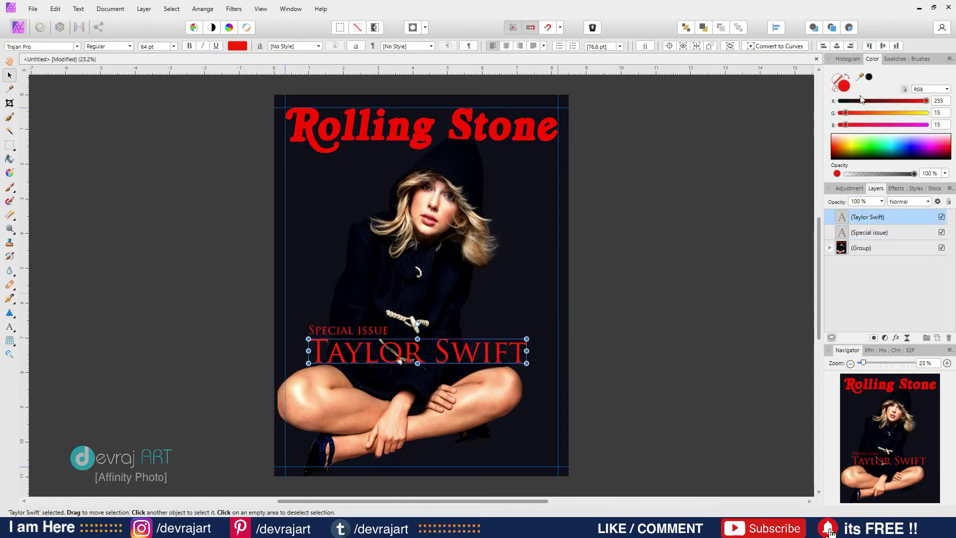
double_click(844, 86)
click(337, 167)
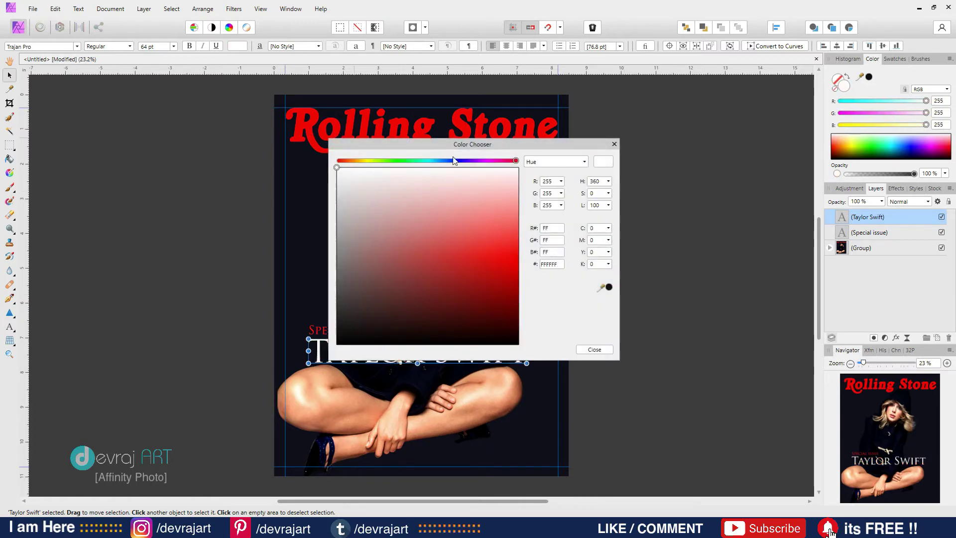
click(614, 144)
click(662, 134)
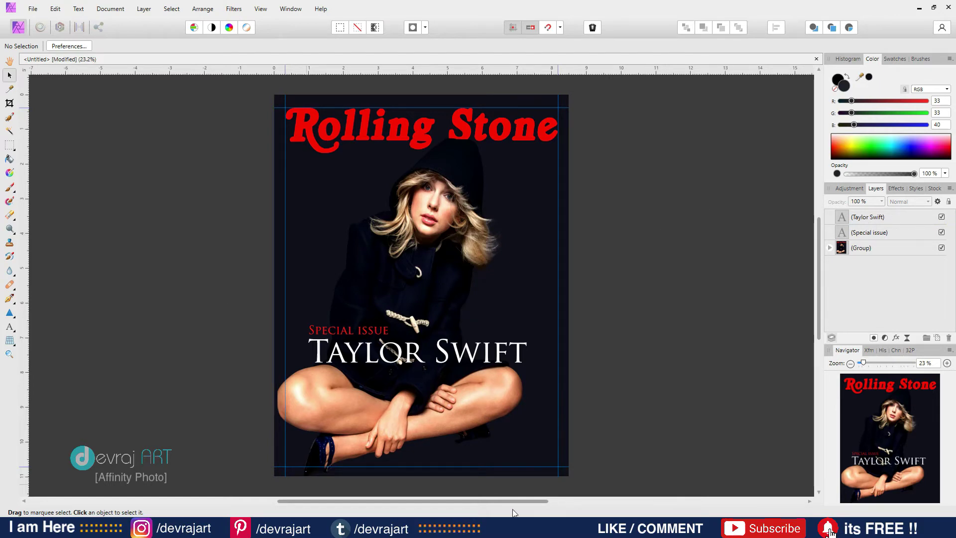
Create a white text frame beneath the start of the title, beside the woman's face, with the font Helvetica LT Std.
click(9, 327)
click(49, 341)
drag(301, 173, 409, 247)
click(237, 46)
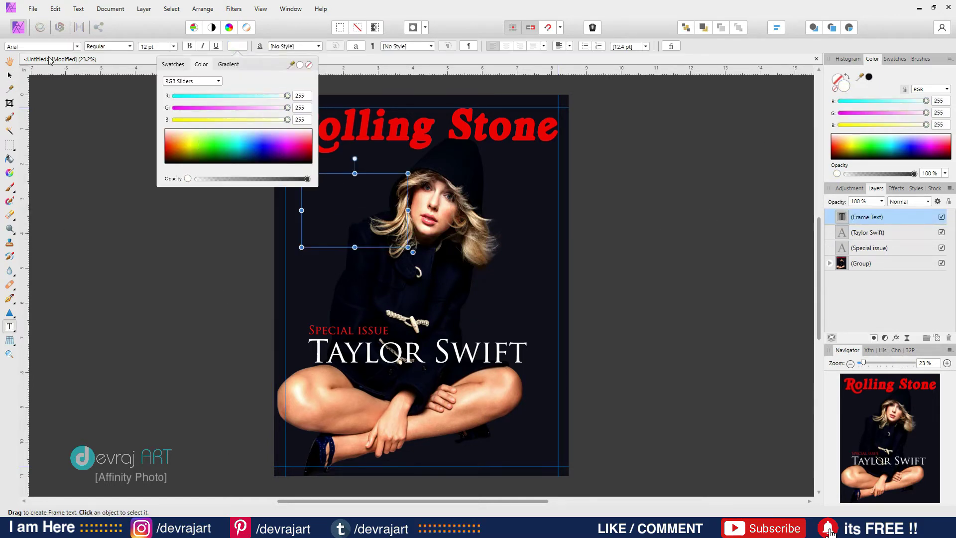
click(38, 47)
text(he)
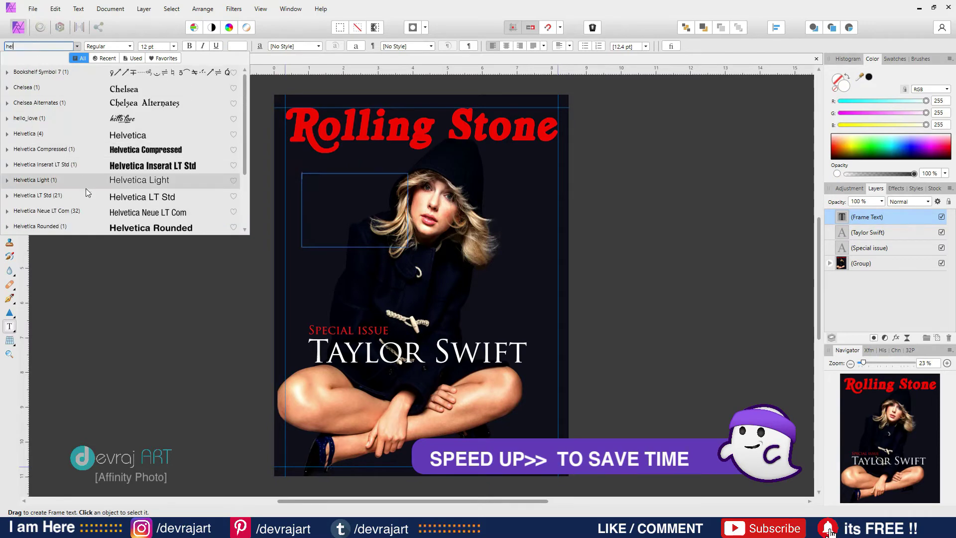
click(87, 195)
Enter "Live like Rockstar !" in the frame and set all of it to 48 pt.
text(Live like Rockstar !)
key(ctrl+a)
click(173, 46)
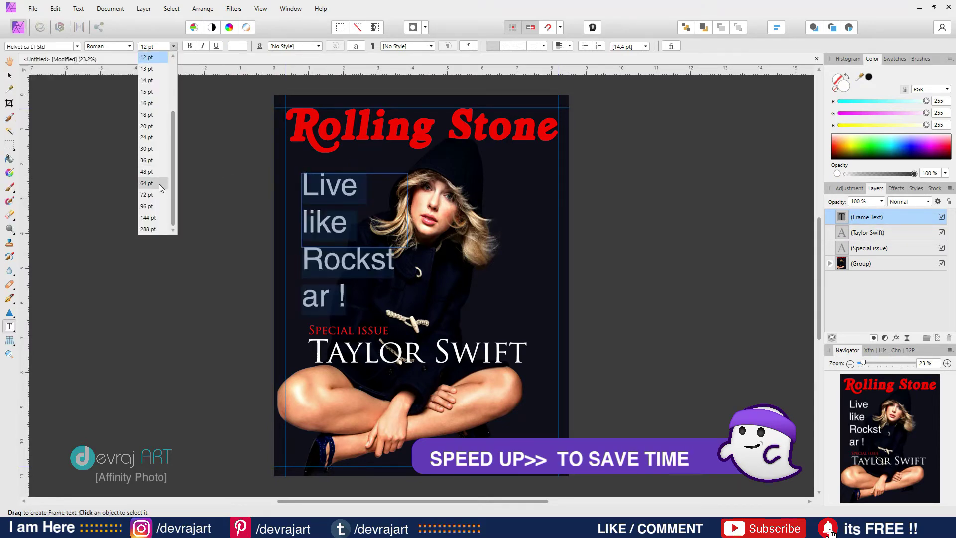
click(148, 172)
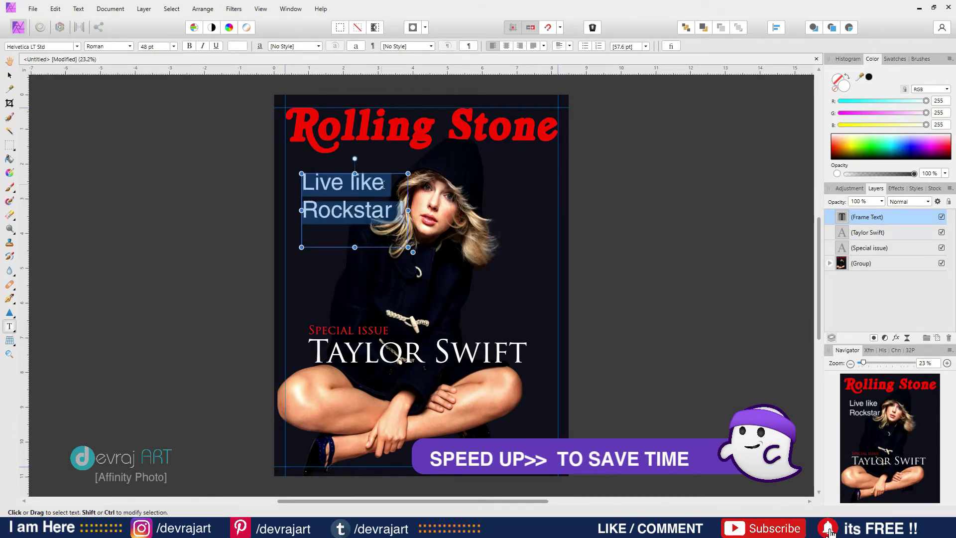
Give "Live like" a lighter Helvetica LT Std style and set "Rockstar" to Bold Condensed.
click(127, 46)
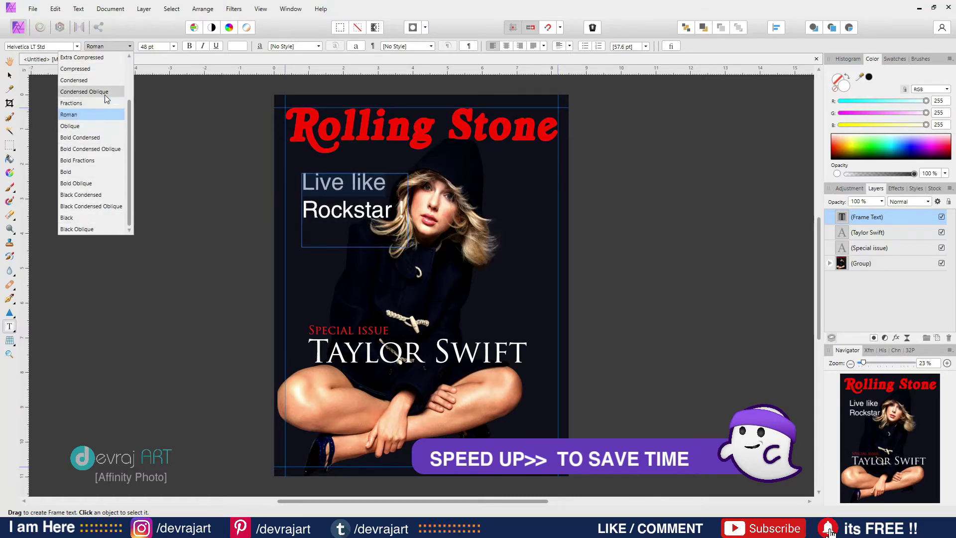
click(77, 46)
click(59, 198)
double_click(349, 210)
click(129, 46)
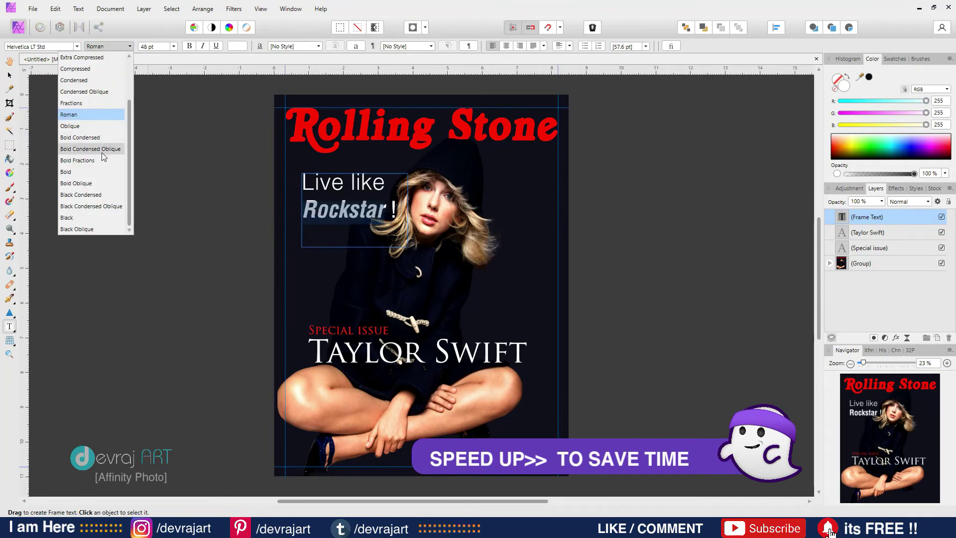
click(82, 138)
Apply the All Caps typography option to the word "Rockstar".
click(671, 46)
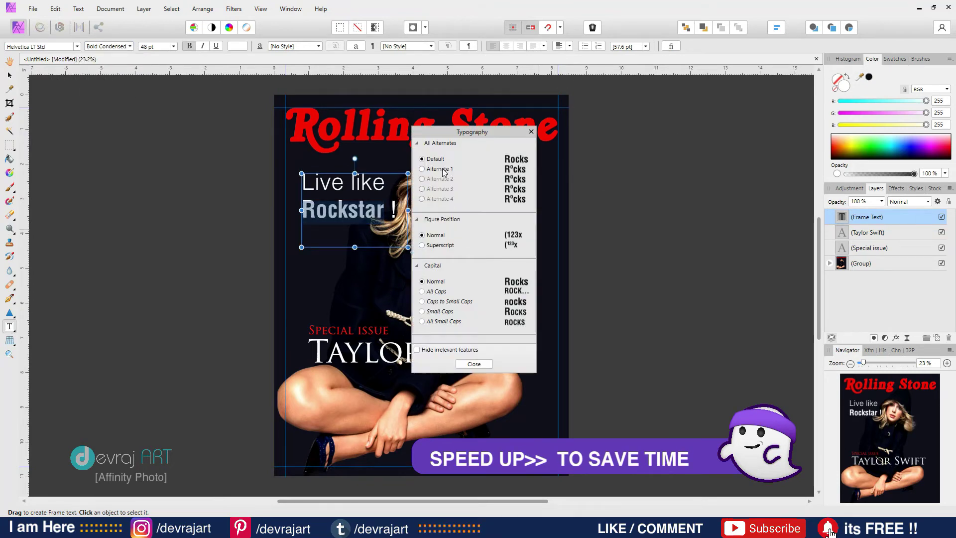
click(445, 295)
click(531, 132)
Move the "Live like Rockstar !" frame down beside the coat's shoulder, flush with the left margin guide, and deselect.
key(Escape)
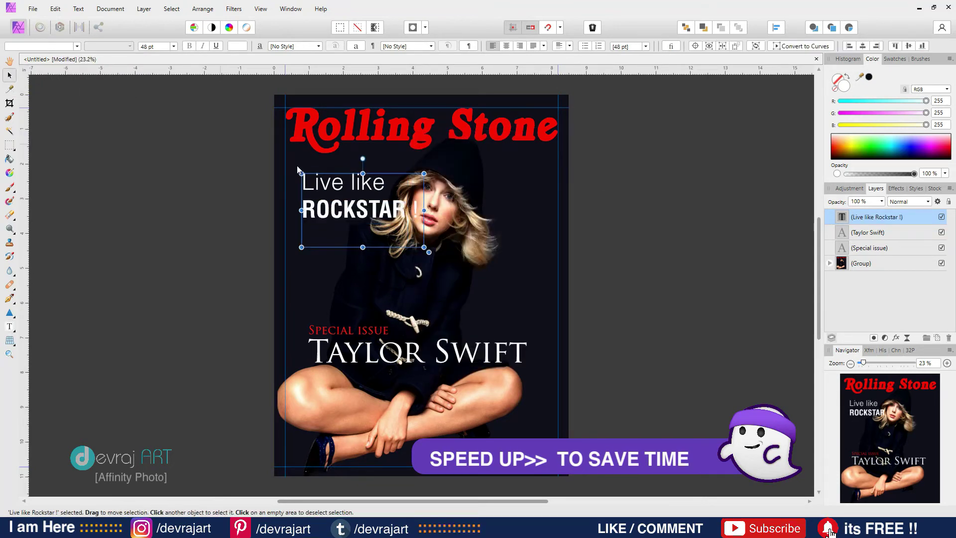
drag(362, 182, 346, 246)
click(632, 191)
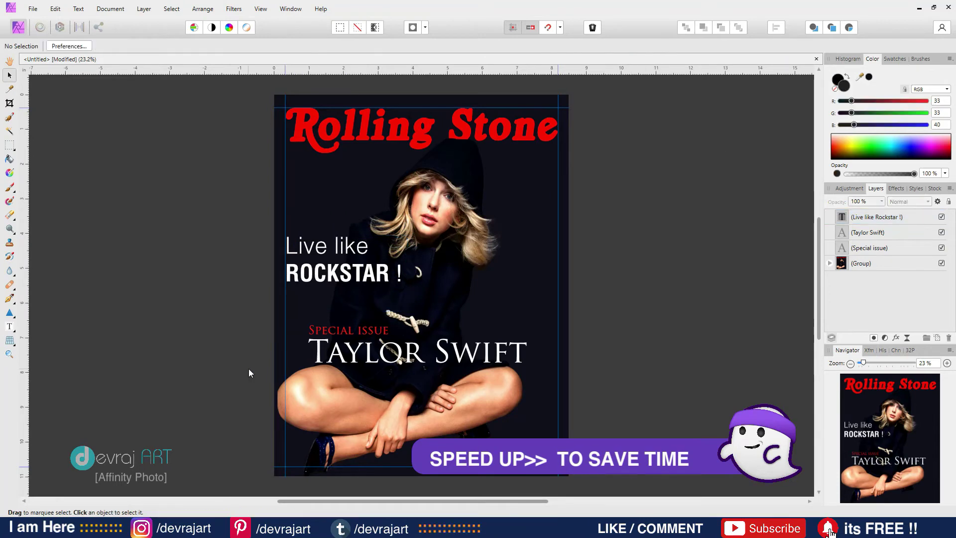
Draw a tall text frame between the woman's hair and the right margin guide and set its font to Bebas Neue.
scroll(115, 224, up, 1)
key(t)
drag(492, 209, 558, 332)
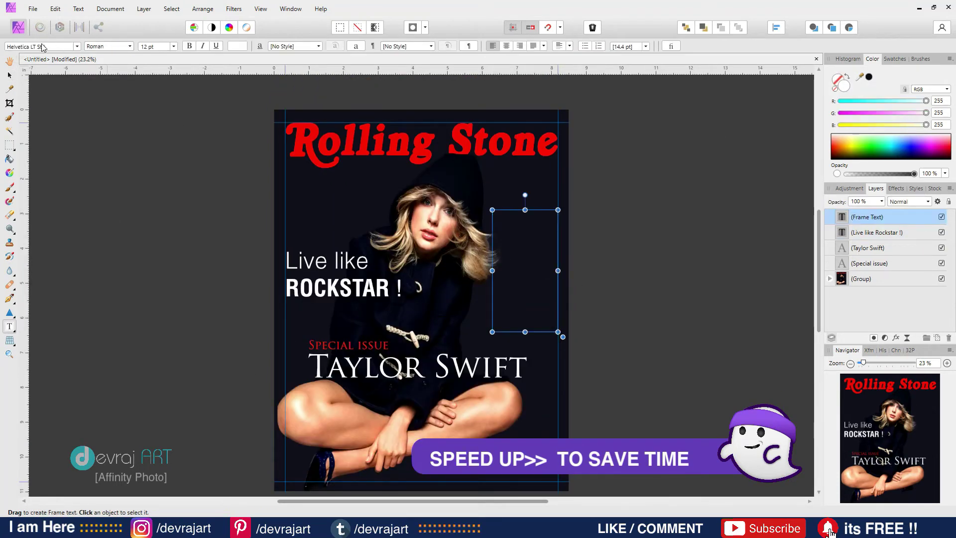
click(77, 46)
text(beb)
click(54, 88)
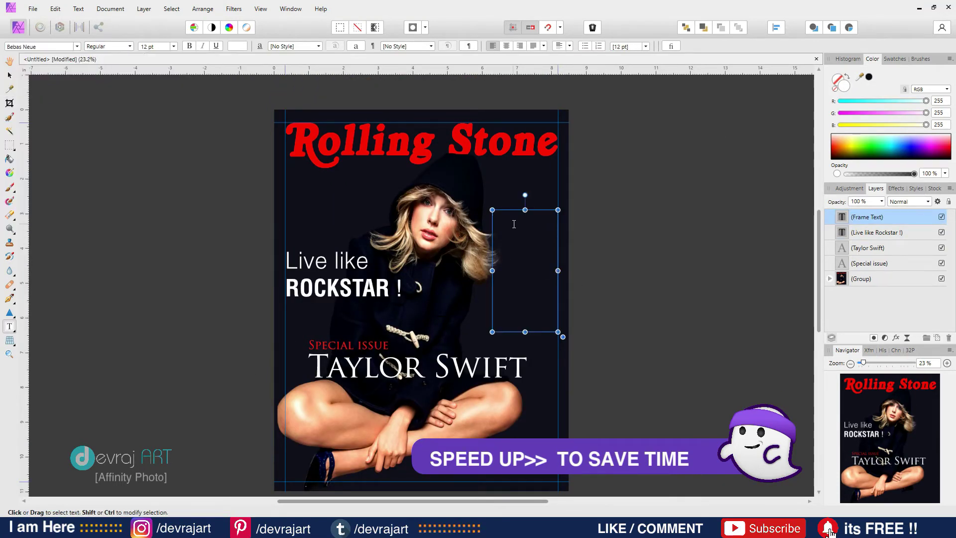
Enter "Top 100 songs of all time" in the new frame and set it to 36 pt.
key(ctrl+a)
click(174, 46)
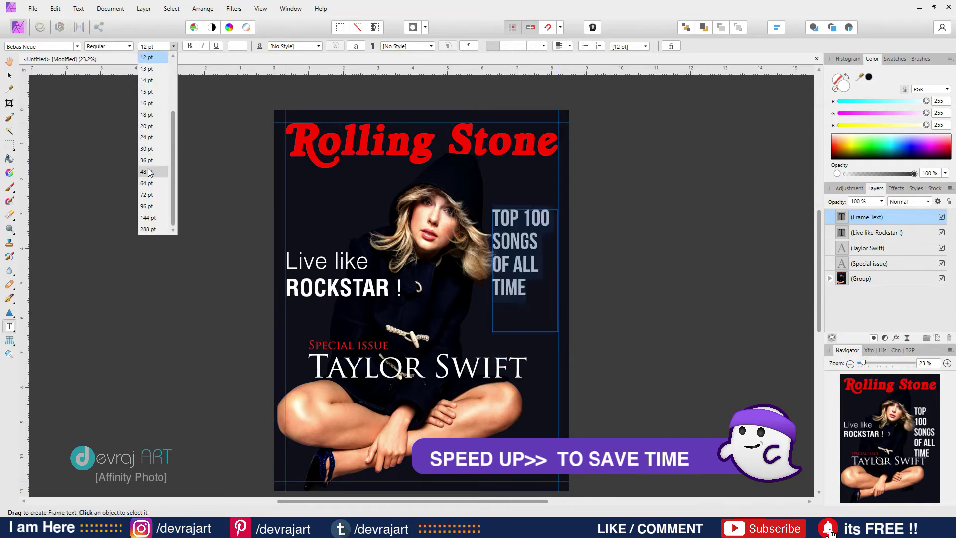
click(146, 160)
Insert line breaks after "Top" and after "of" in the songs text.
click(515, 216)
key(Return)
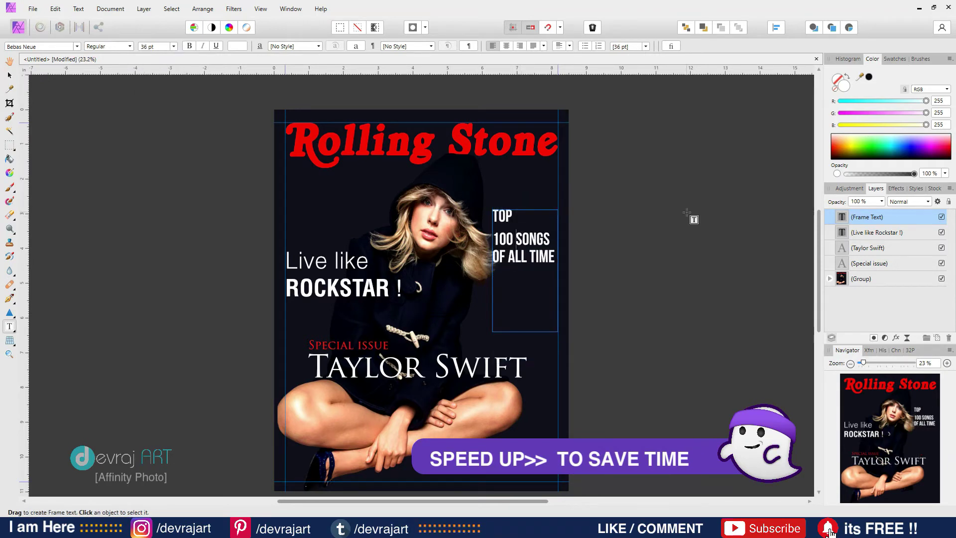
key(Down)
key(Right)
key(Right)
key(Right)
key(Return)
key(Right)
key(Right)
key(Right)
key(Right)
Set the whole songs text to the Book style and colour it olive yellow, RGB 198, 198, 87.
key(ctrl+a)
click(129, 47)
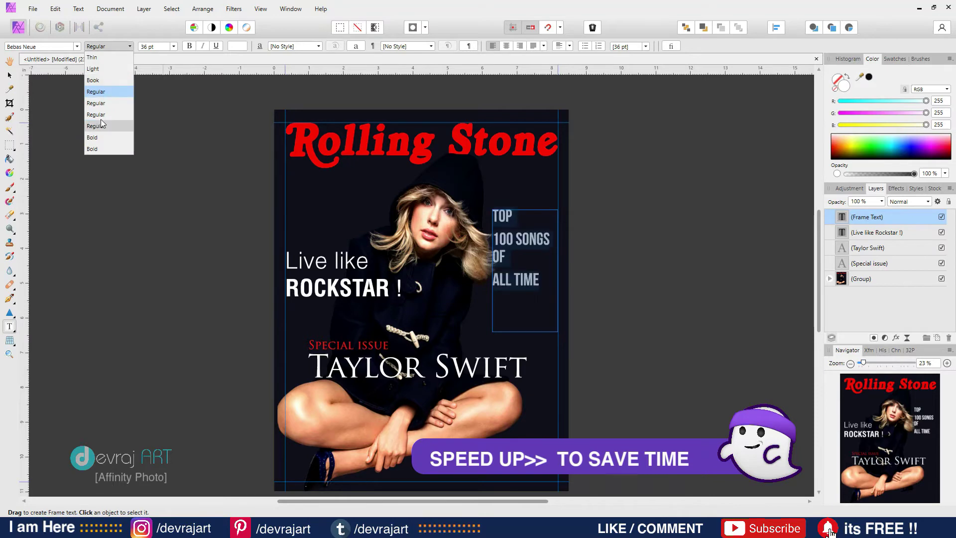
click(103, 81)
click(237, 46)
drag(479, 144, 651, 172)
drag(511, 189, 541, 190)
click(598, 273)
drag(576, 170, 662, 140)
click(852, 348)
click(155, 201)
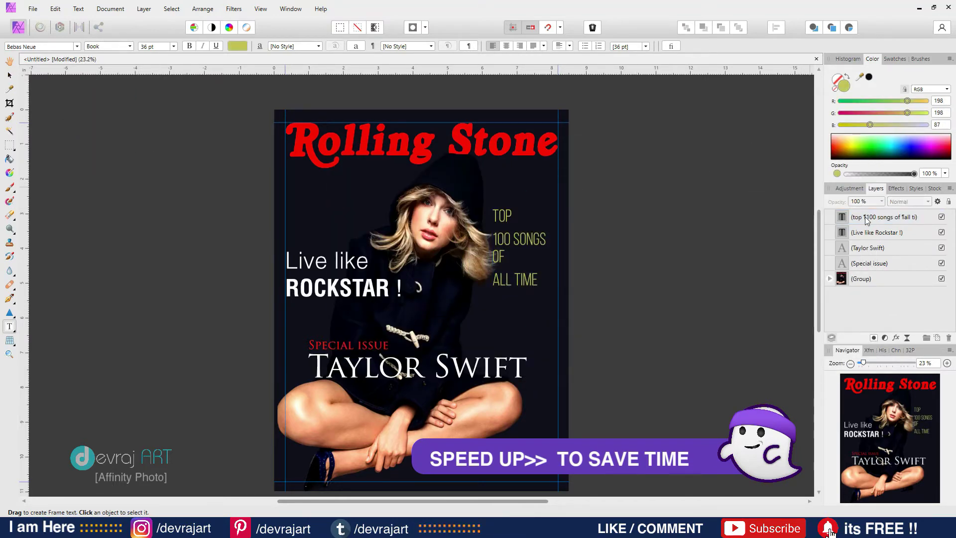
Shift the "Top 100 songs of all time" frame slightly left, away from the right margin guide.
click(916, 216)
key(shift+Left)
key(shift+Left)
key(shift+Left)
key(shift+Left)
key(shift+Left)
key(shift+Left)
key(shift+Left)
key(shift+Left)
click(614, 230)
click(9, 75)
drag(508, 240, 515, 240)
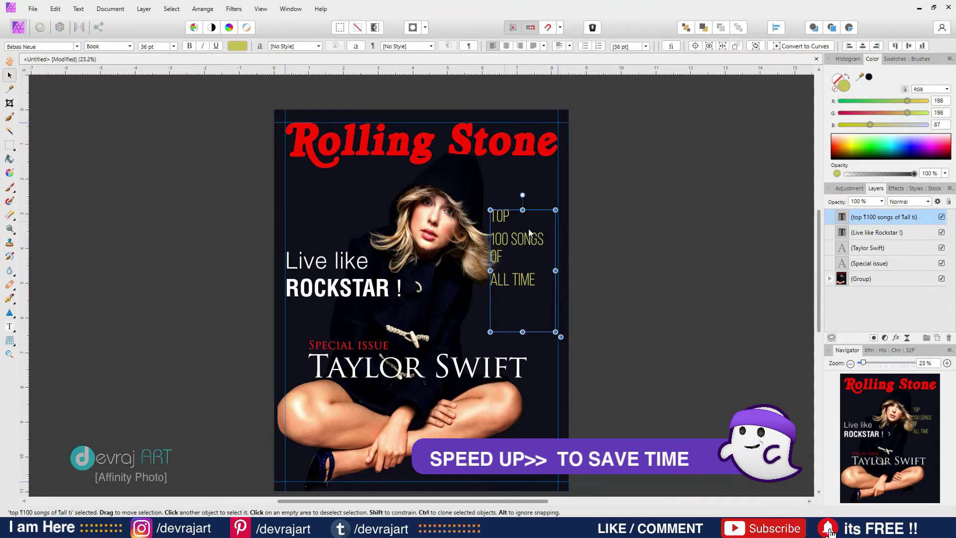
click(642, 244)
click(10, 326)
click(491, 249)
click(687, 218)
Create a text frame in the lower right corner of the cover, beneath the legs, containing "how to be dj".
click(867, 216)
click(13, 329)
click(50, 342)
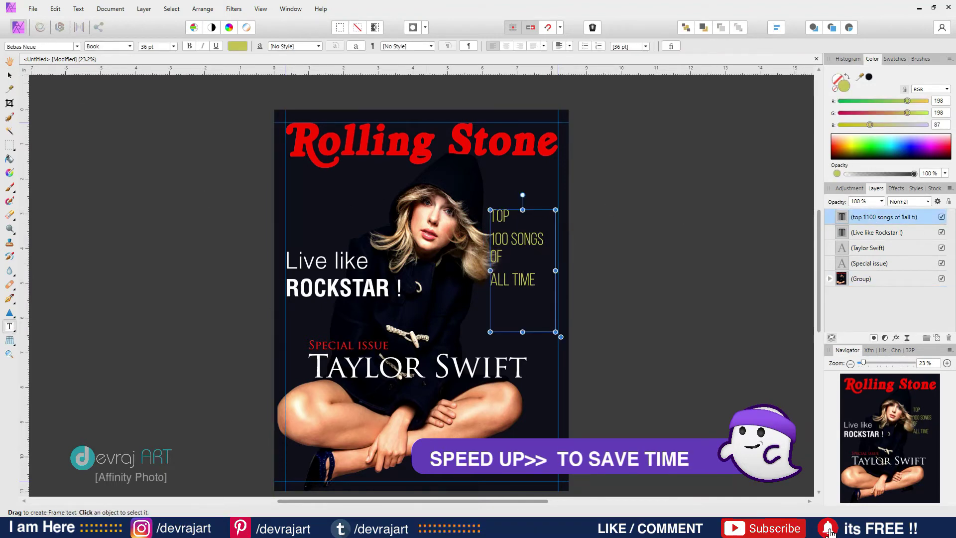
drag(427, 453, 555, 477)
text(how to be dj)
click(656, 436)
Colour the "how to be dj" text light red, RGB 255, 80, 80.
click(238, 46)
drag(186, 148, 158, 148)
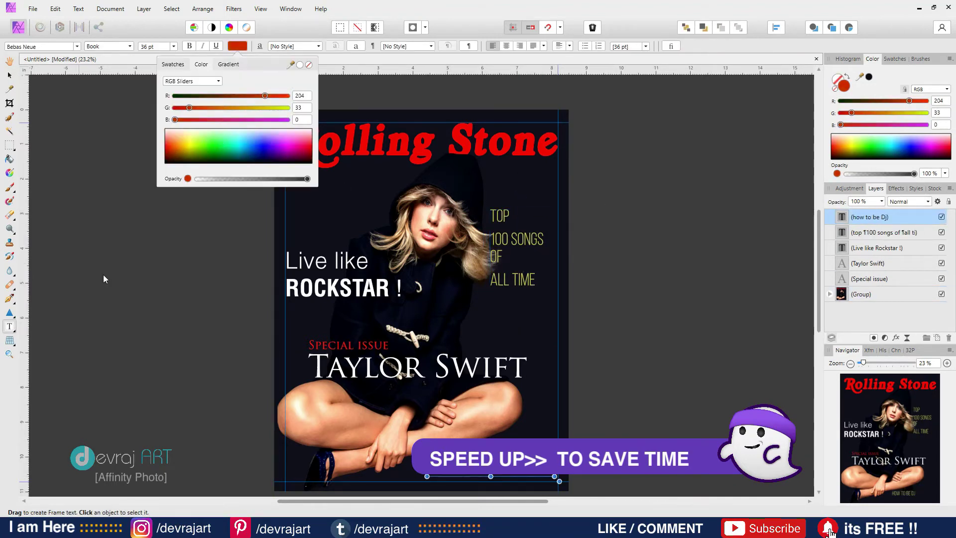
drag(500, 465, 410, 465)
click(237, 46)
Set the "how to be dj" text to the Regular style at 48 pt.
click(109, 45)
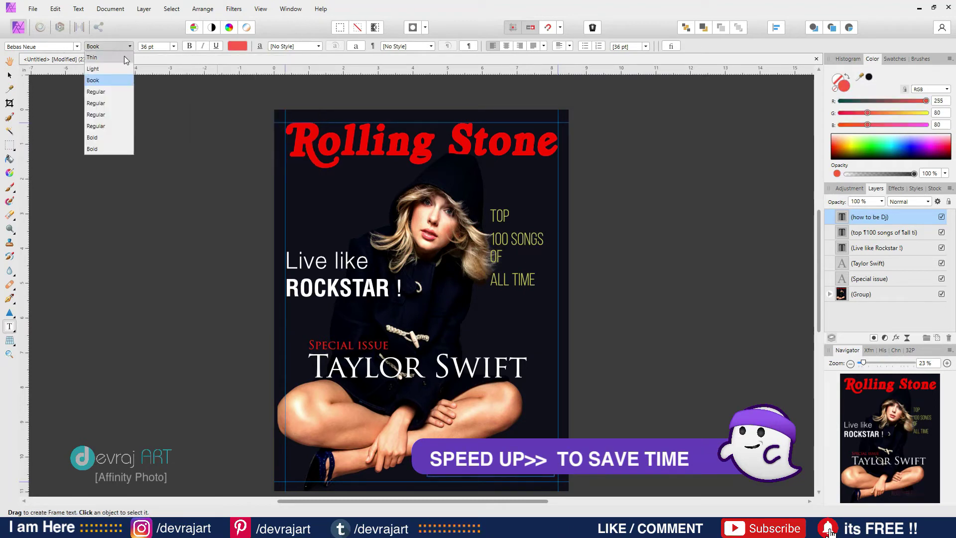
click(102, 115)
click(173, 46)
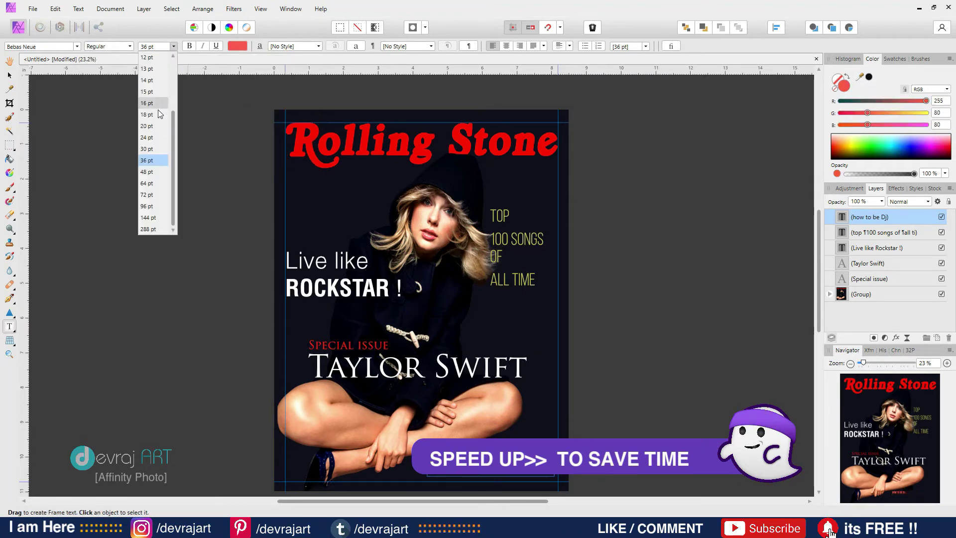
click(150, 172)
Shift the "how to be dj" text right so it ends near the right margin guide, and deselect.
click(488, 464)
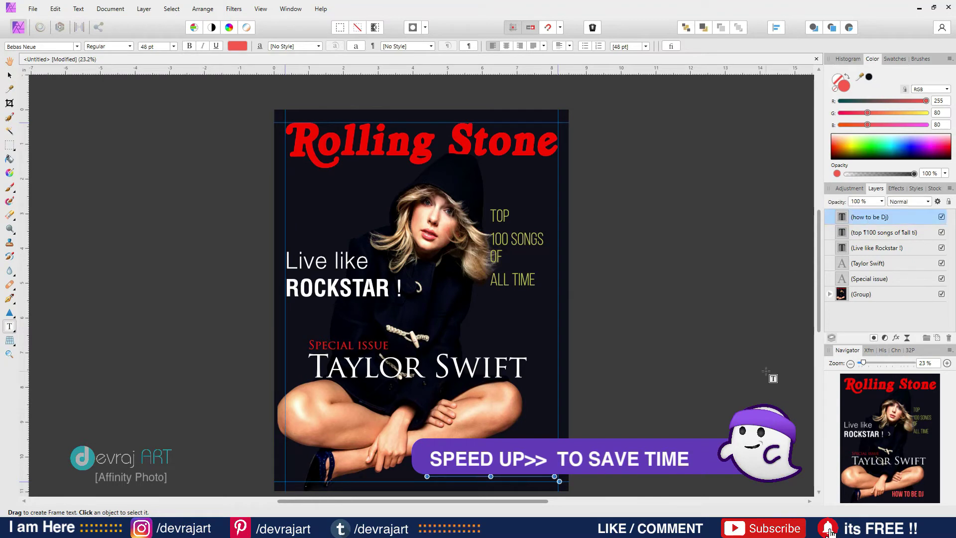
drag(498, 455, 532, 454)
click(177, 121)
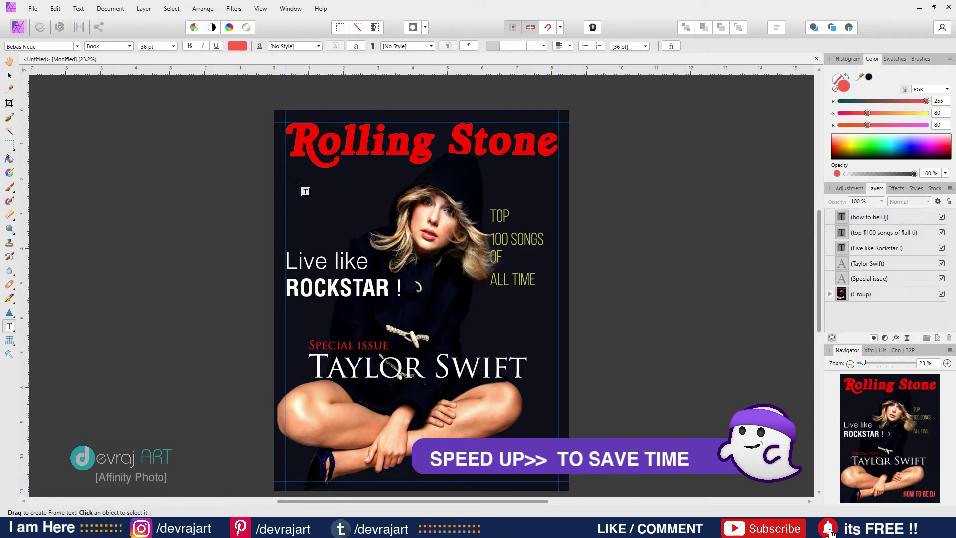
Create a text frame beneath the start of the title containing "top heavy metal rockband music".
drag(298, 184, 390, 230)
text(TOP HEAVY METAL ROCKBAND MUSIC)
key(Escape)
Colour the whole heavy metal text cyan blue, RGB 0, 185, 226.
click(237, 46)
drag(222, 141, 243, 148)
click(343, 208)
key(ctrl+a)
click(237, 45)
click(131, 102)
Set the heavy metal text to 30 pt, move its frame flush with the left margin guide, and deselect.
click(344, 208)
key(ctrl+a)
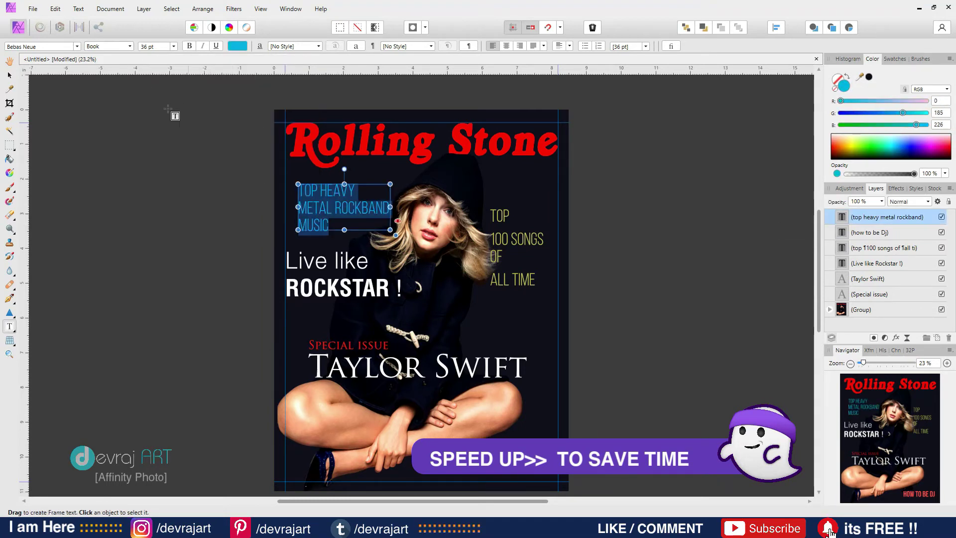
click(174, 46)
click(159, 147)
click(12, 76)
drag(344, 205, 331, 204)
click(665, 195)
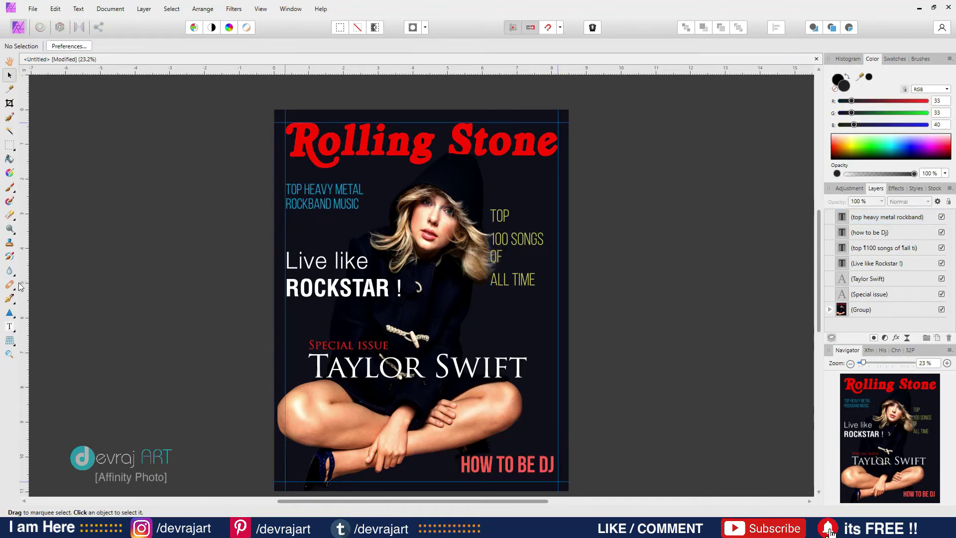
Create a text frame beneath the end of the title, above the "top 100 songs" text, containing "March 2021".
click(10, 327)
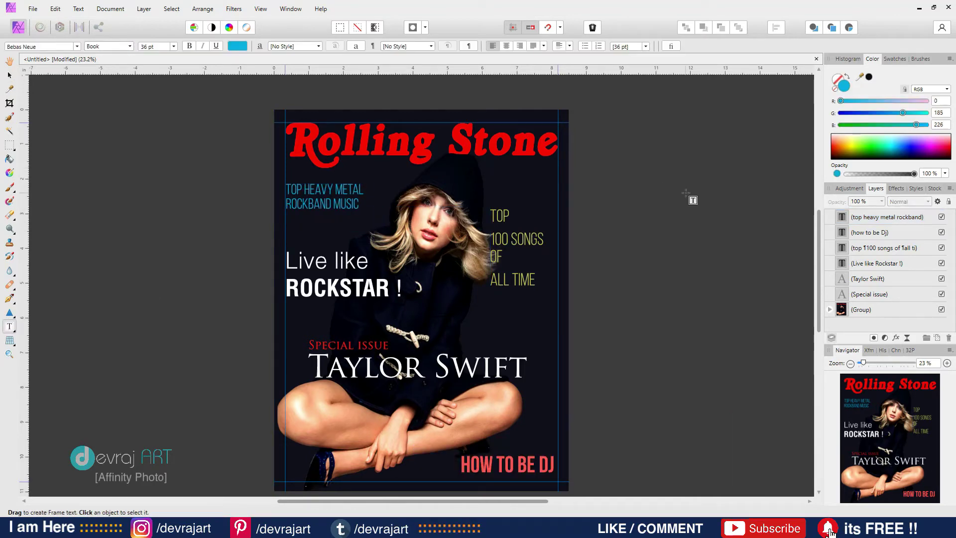
key(ctrl+1)
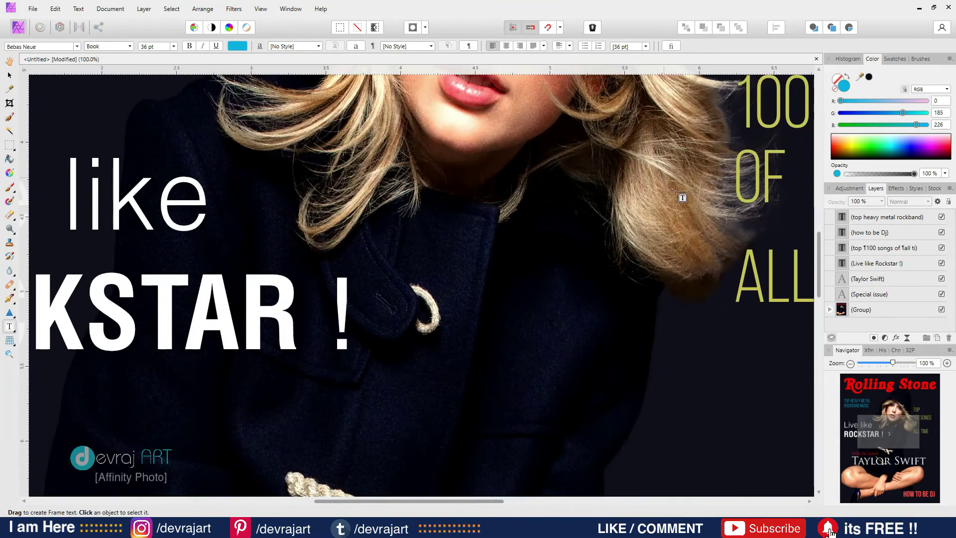
drag(818, 270, 818, 198)
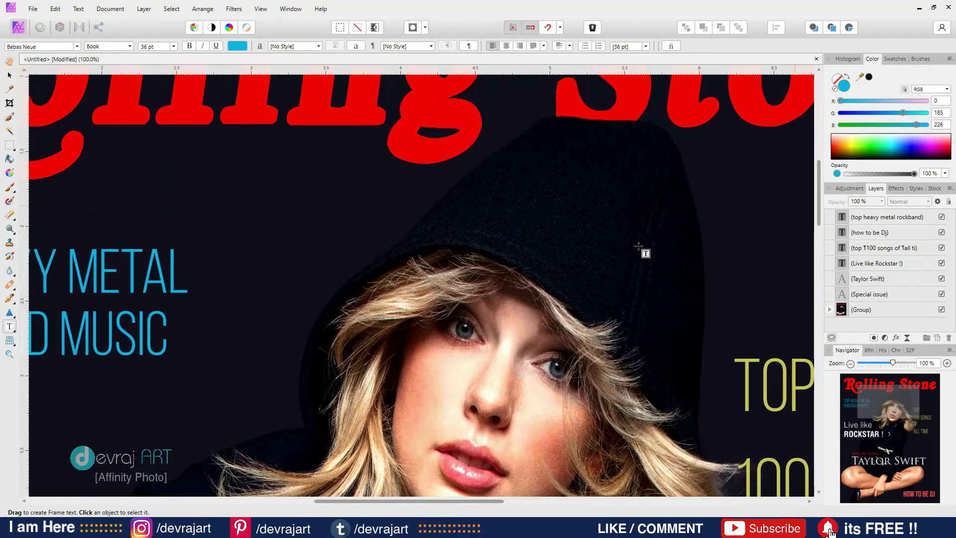
drag(450, 502, 581, 502)
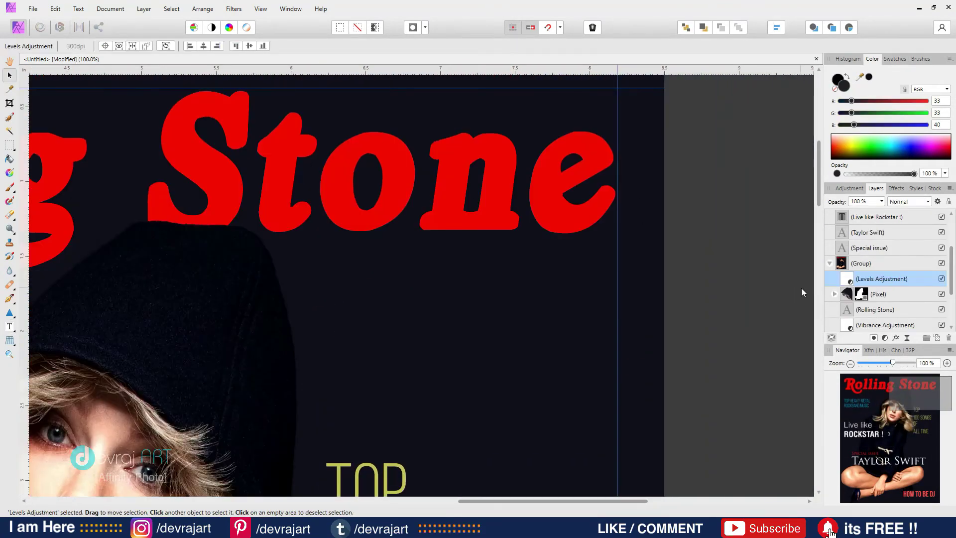
click(830, 263)
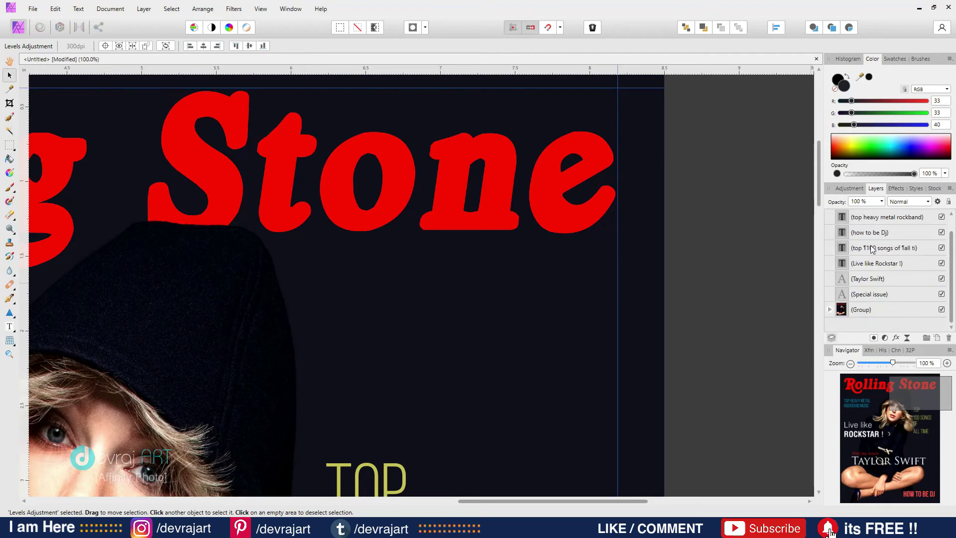
click(896, 218)
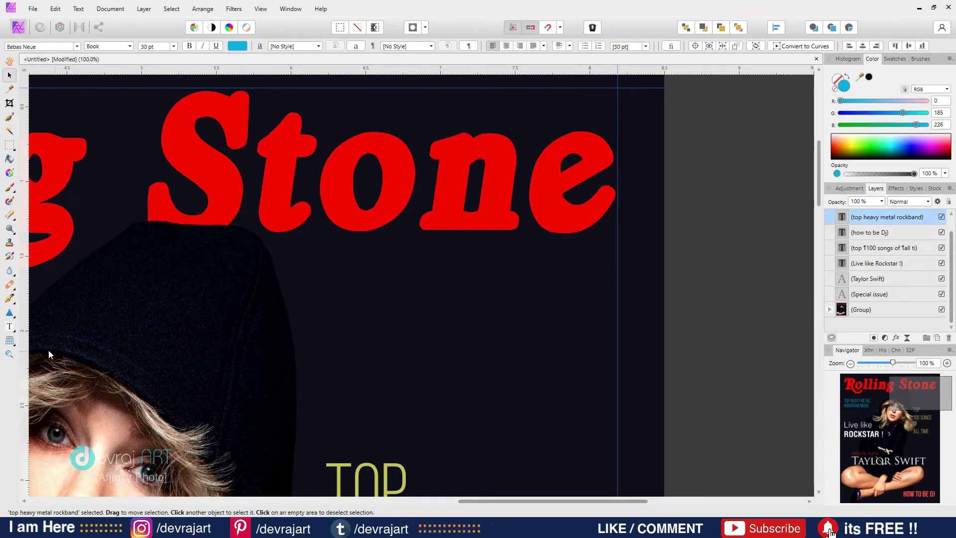
click(11, 327)
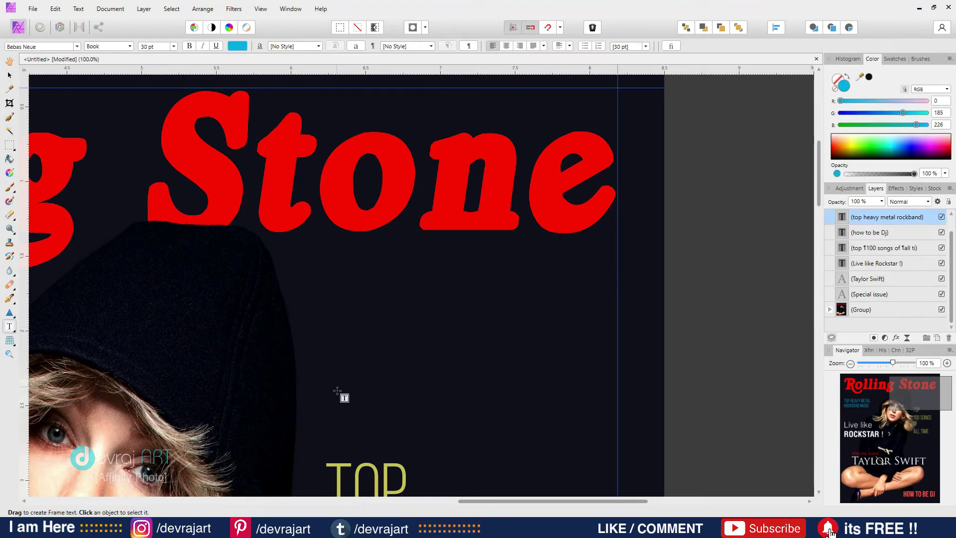
drag(337, 390, 615, 435)
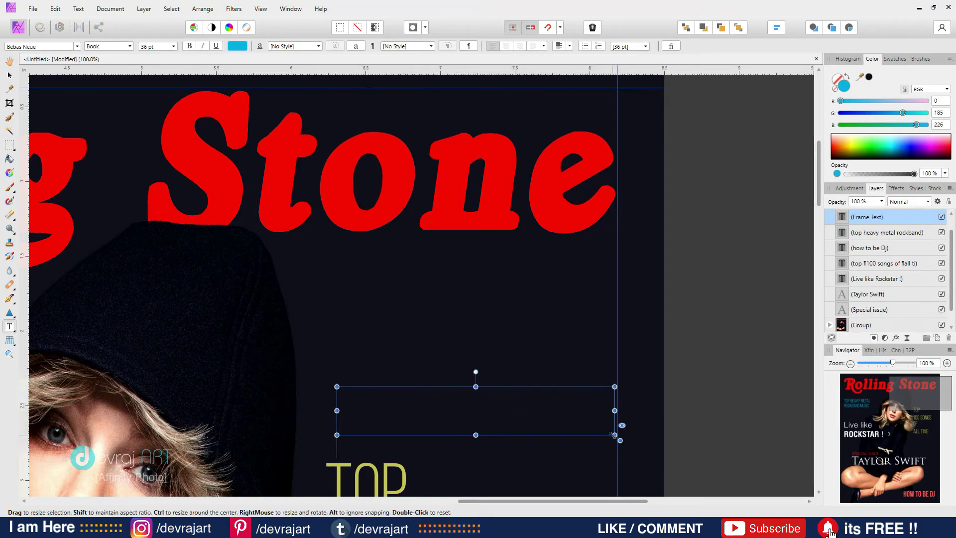
text(MARCH 2021)
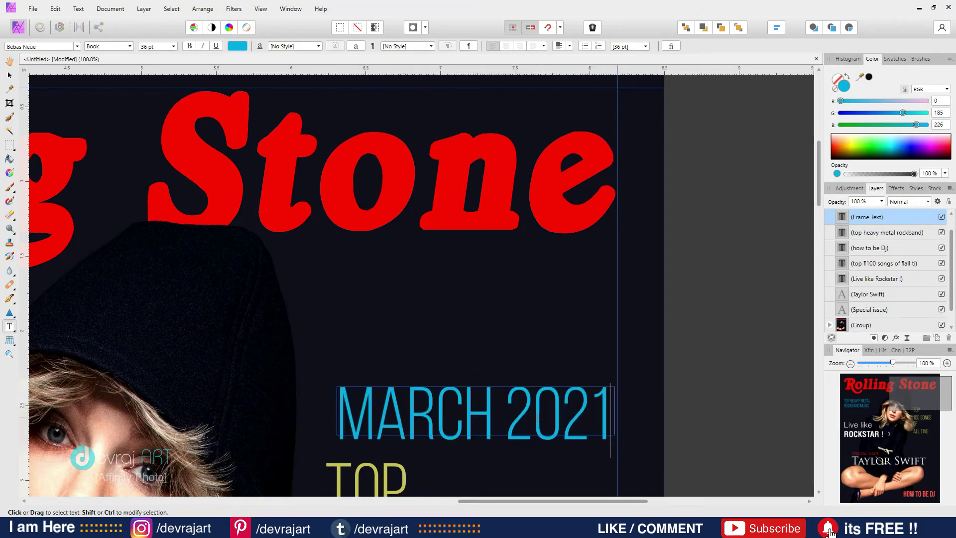
key(Escape)
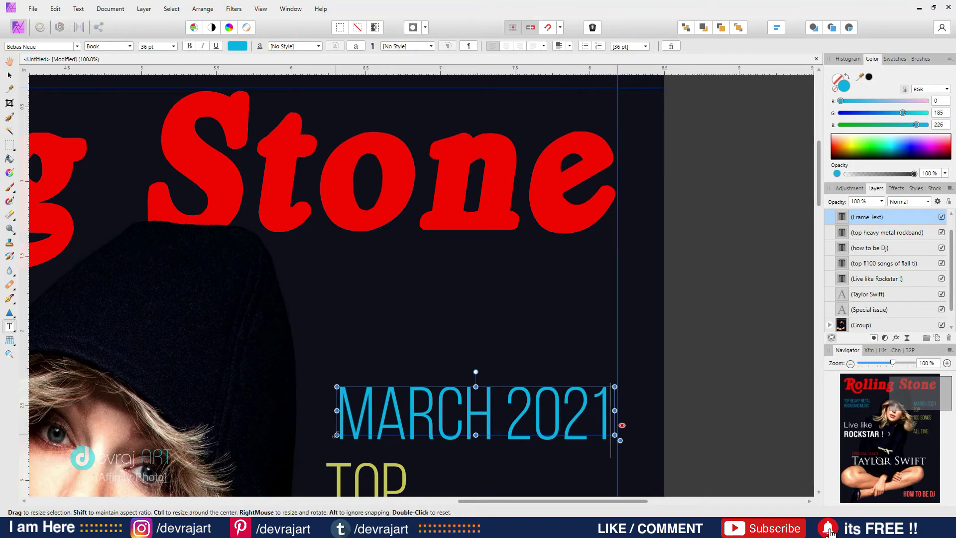
Colour the whole "March 2021" text white, RGB 255, 255, 255.
click(237, 46)
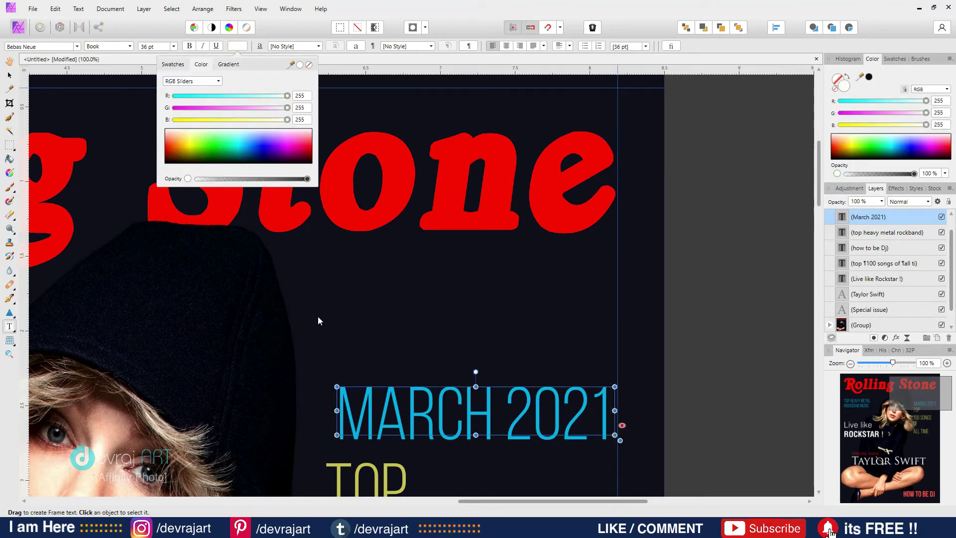
click(366, 6)
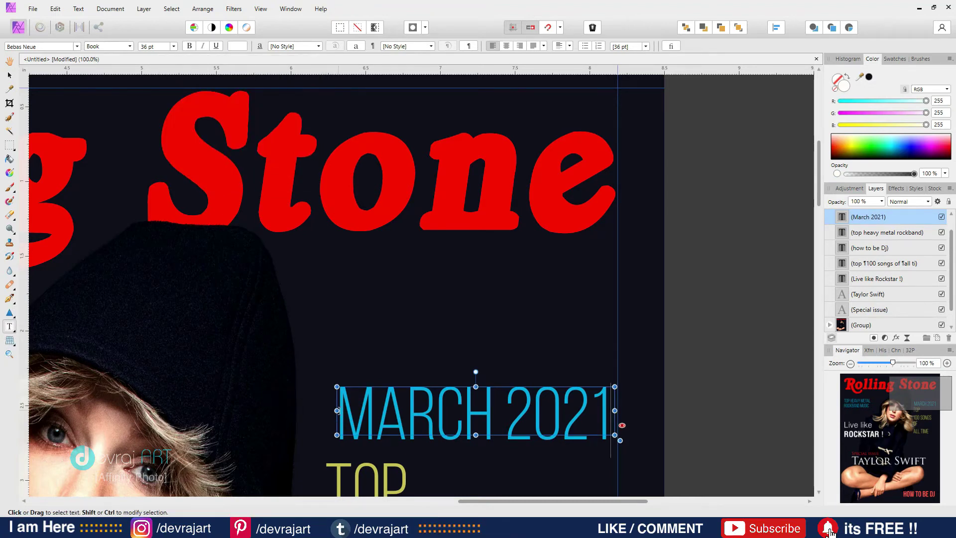
drag(338, 411, 617, 416)
click(235, 48)
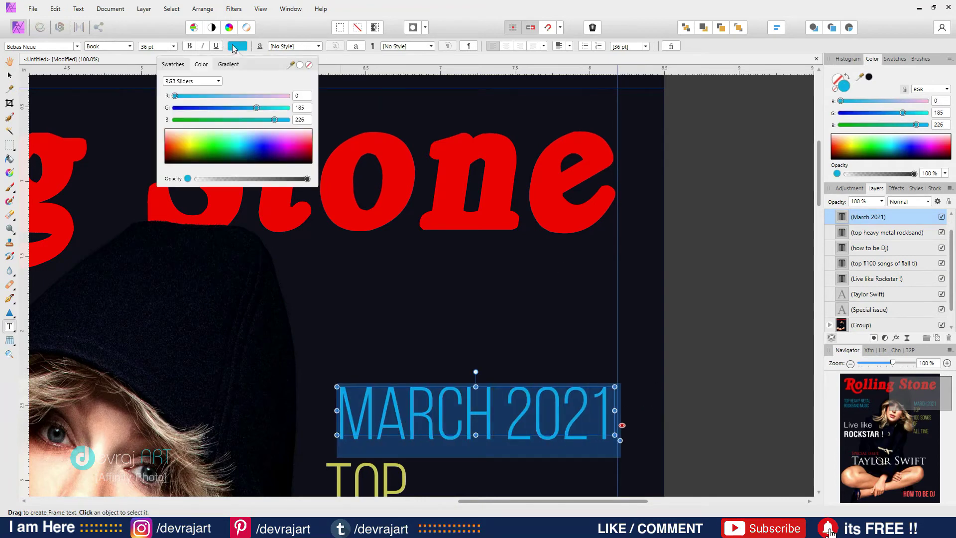
drag(211, 132, 153, 121)
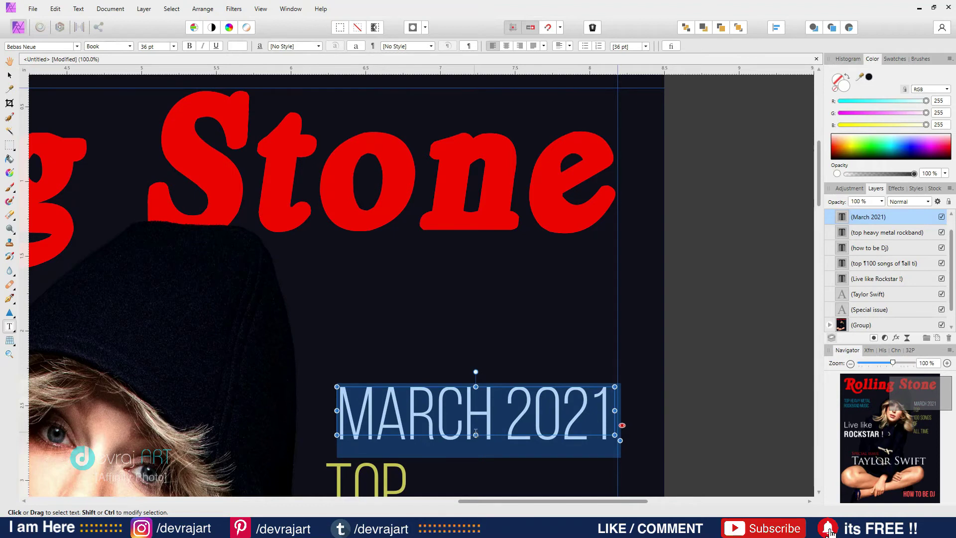
Set the "March 2021" text to 20 pt and move its frame directly beneath the last letters of the title.
click(173, 47)
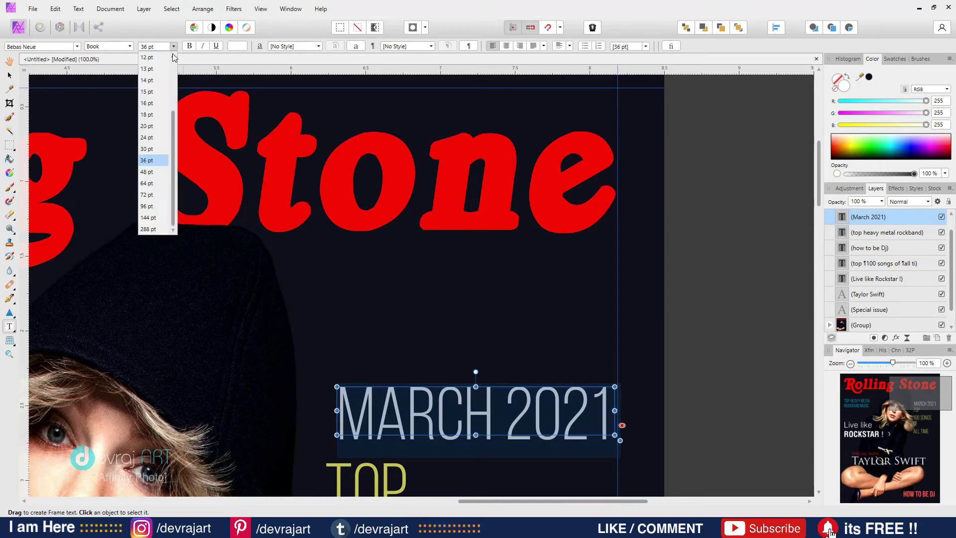
click(149, 126)
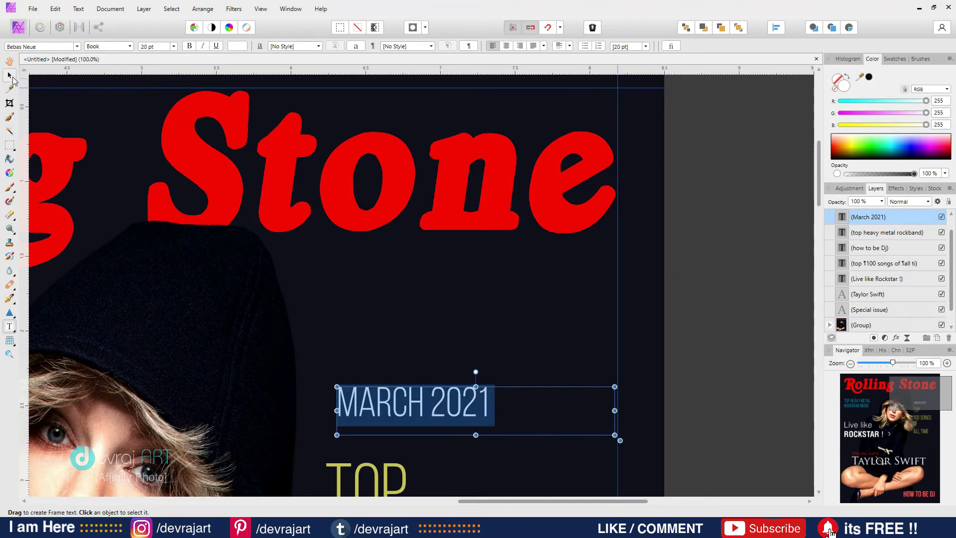
click(10, 76)
drag(425, 392, 534, 246)
click(877, 218)
click(806, 211)
scroll(860, 222, up, 2)
click(868, 218)
key(Delete)
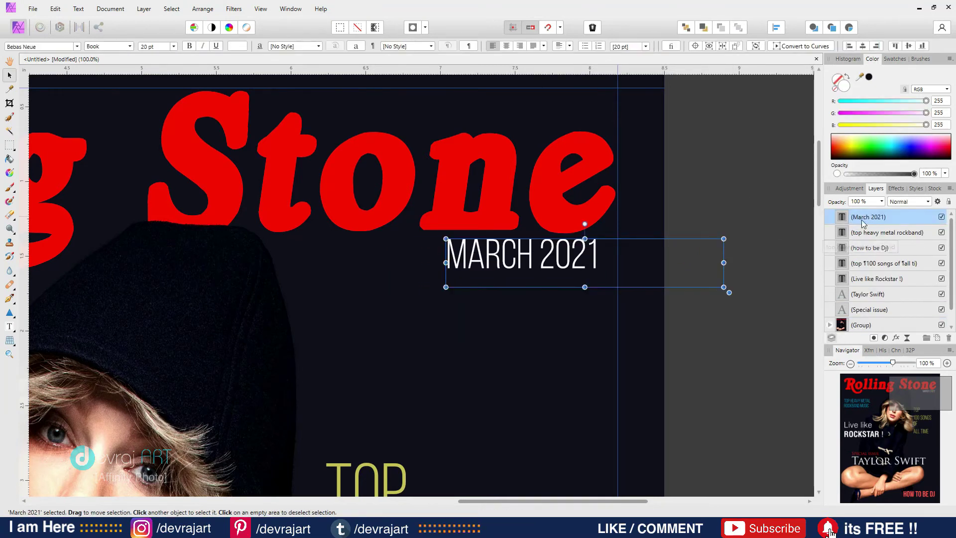
Duplicate the "March 2021" frame directly below itself, replace the copy's text with "$5", and deselect.
drag(607, 260, 606, 296)
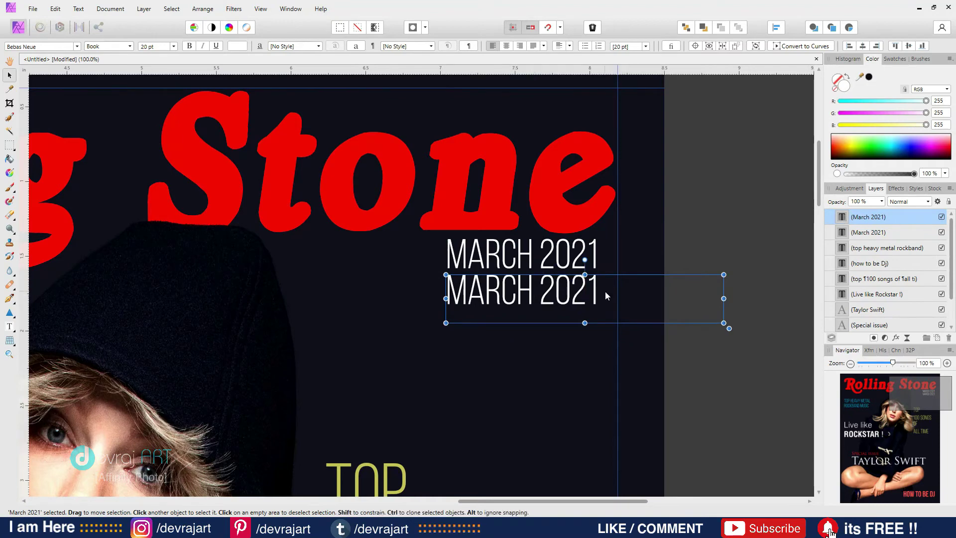
double_click(600, 291)
key(ctrl+a)
text($5)
click(9, 75)
scroll(795, 288, down, 2)
click(795, 288)
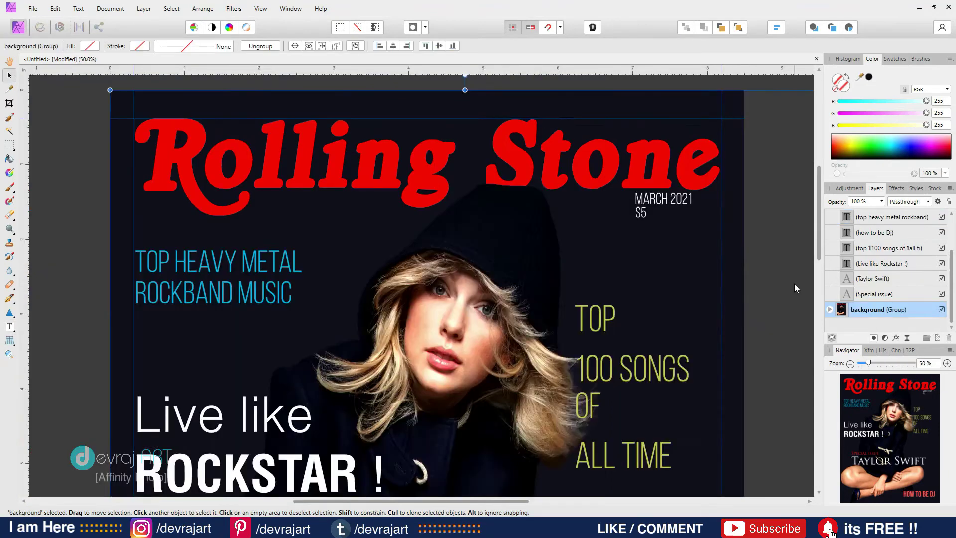
Place the image Barcode-PNG-Pic.jpg about 1.8 inches wide over the cover, above the top Levels Adjustment in the background group.
key(ctrl+0)
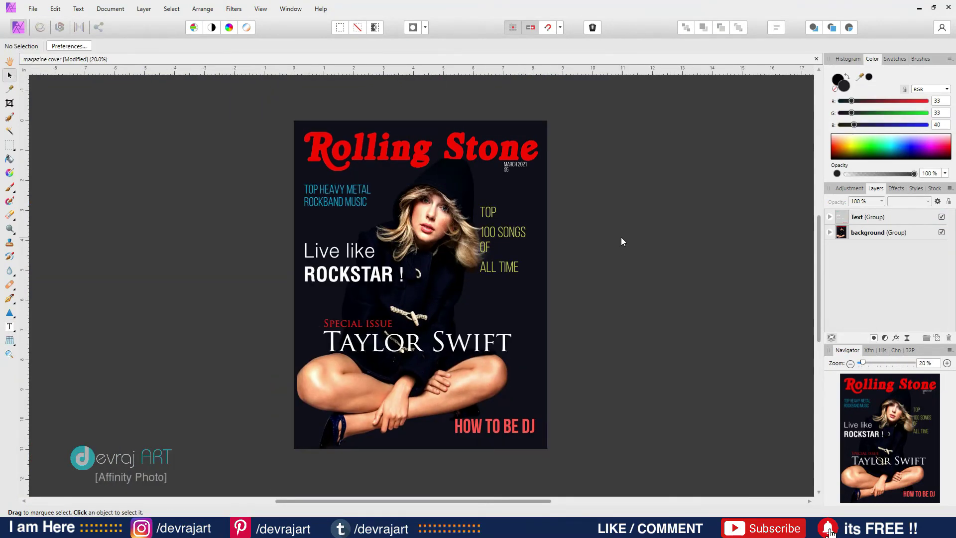
key(ctrl+0)
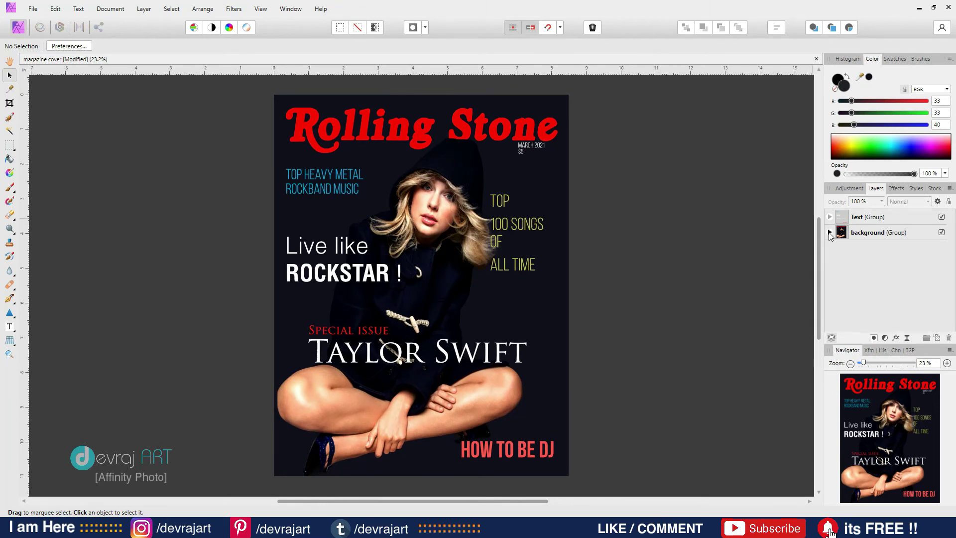
click(830, 232)
click(887, 250)
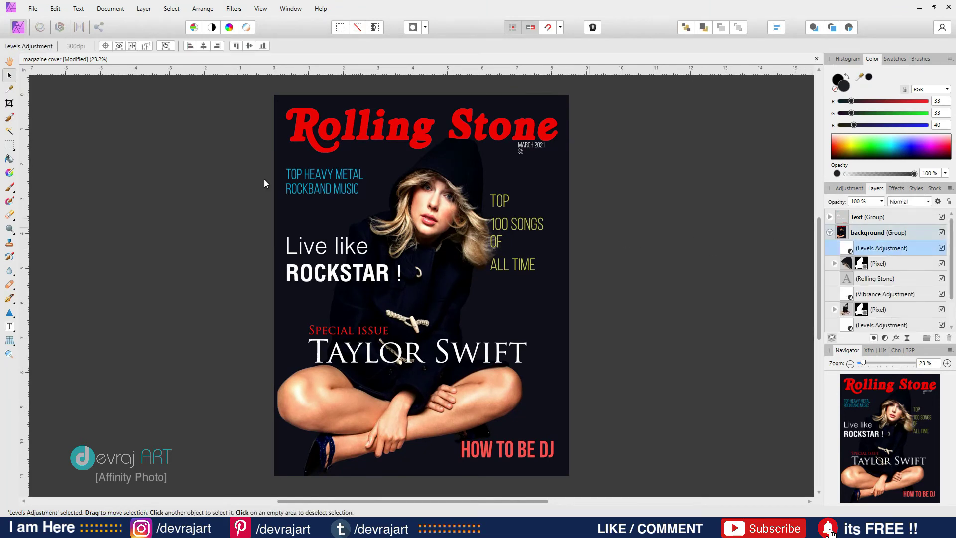
click(32, 8)
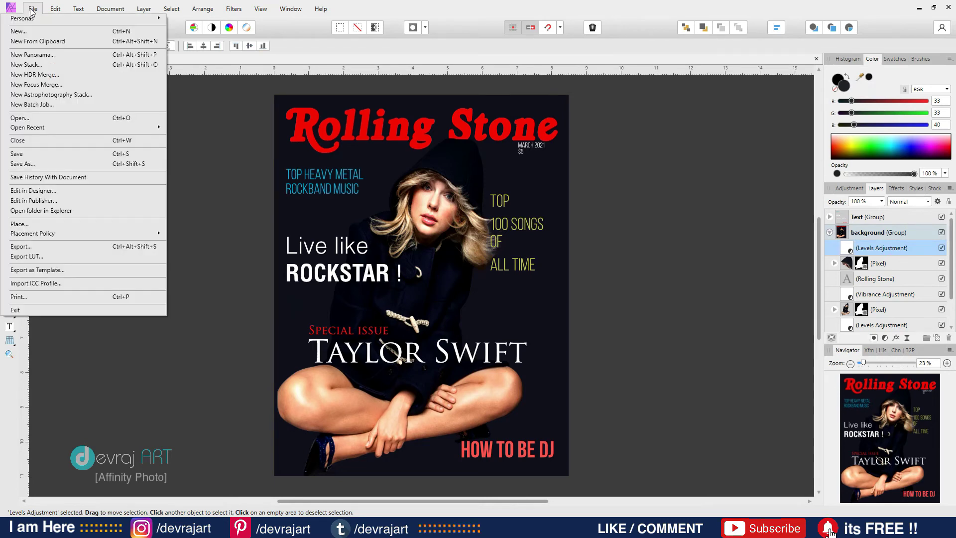
click(27, 225)
double_click(230, 90)
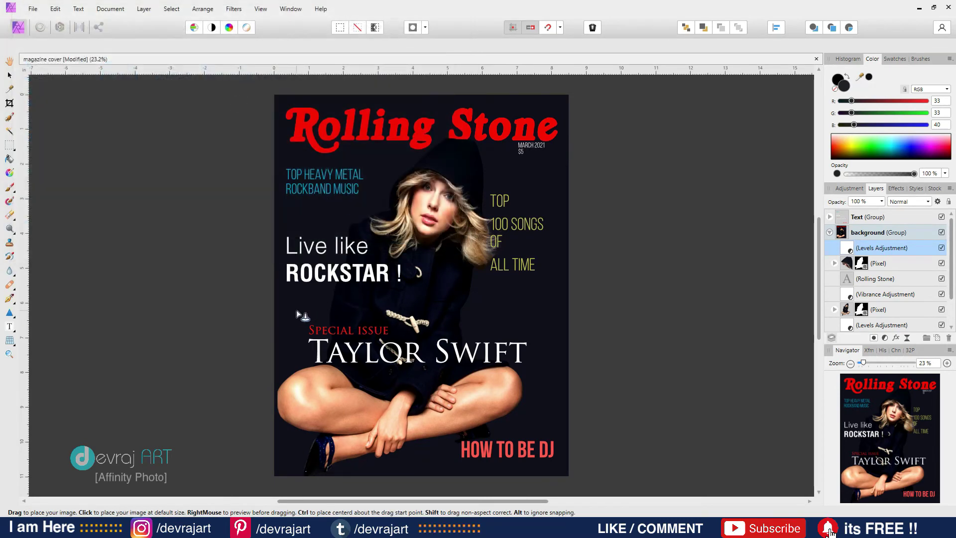
drag(297, 309, 358, 329)
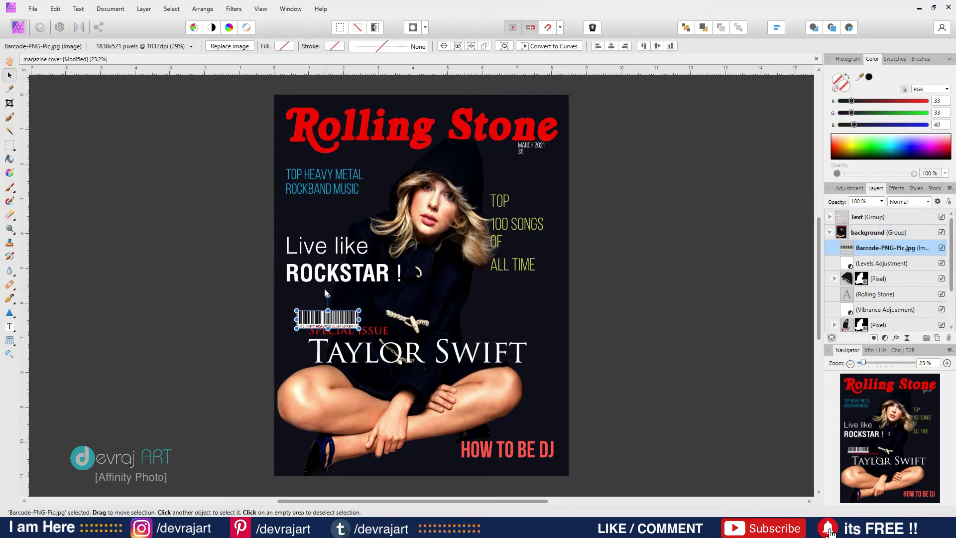
Rotate the barcode 90° counterclockwise, position it vertically at the cover's lower left beside the knee, and deselect.
drag(328, 319, 293, 411)
drag(29, 333, 42, 317)
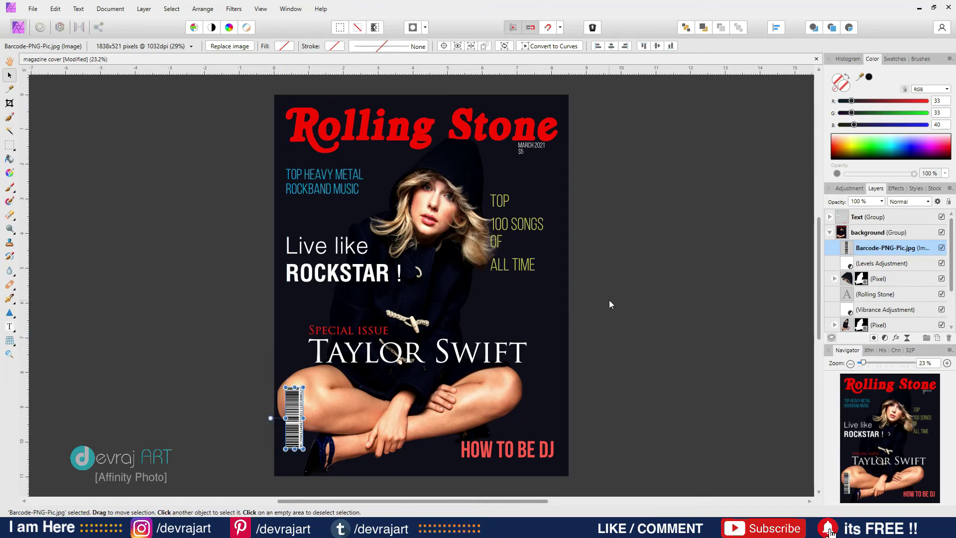
click(646, 287)
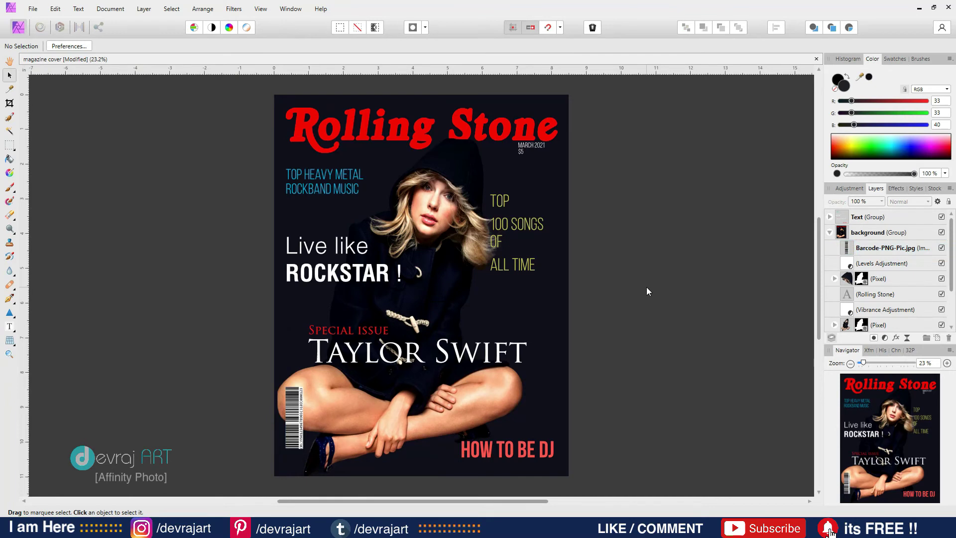
Stamp the Text and background groups into a merged pixel layer above them and name it "snapshot".
click(831, 233)
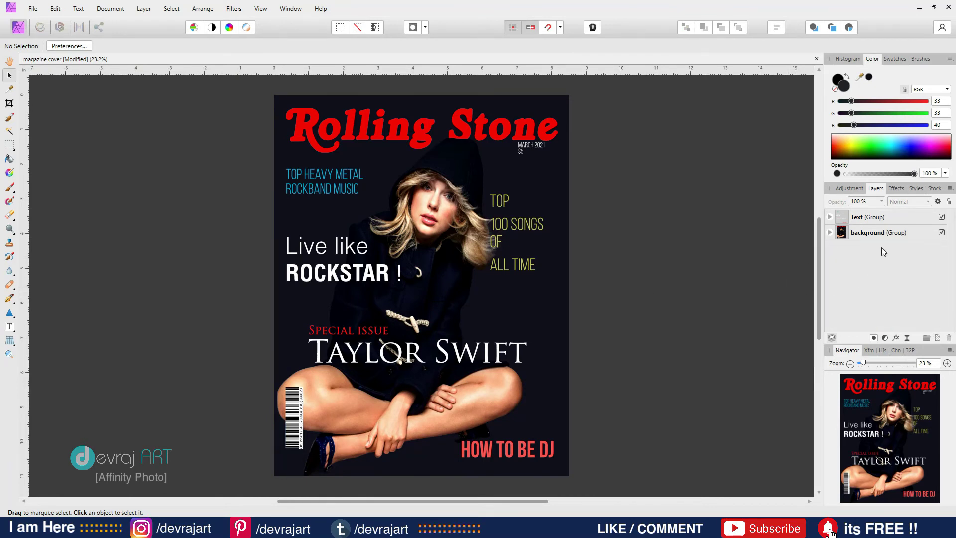
click(874, 220)
click(873, 234)
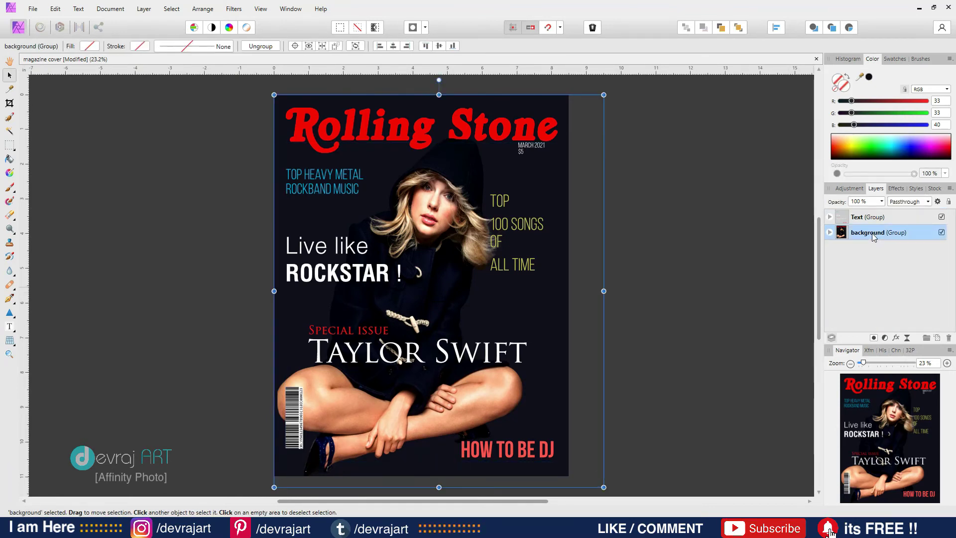
shift+click(880, 220)
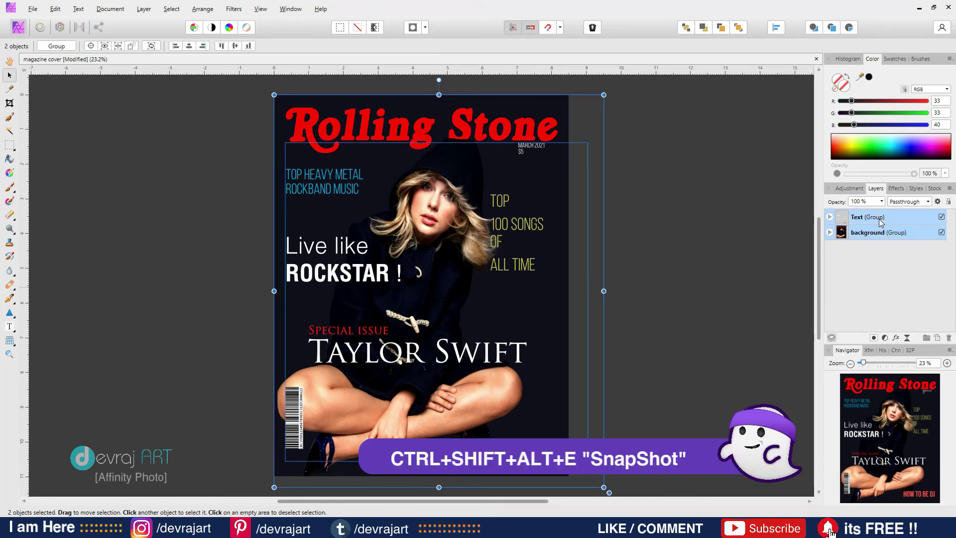
key(ctrl+shift+alt+e)
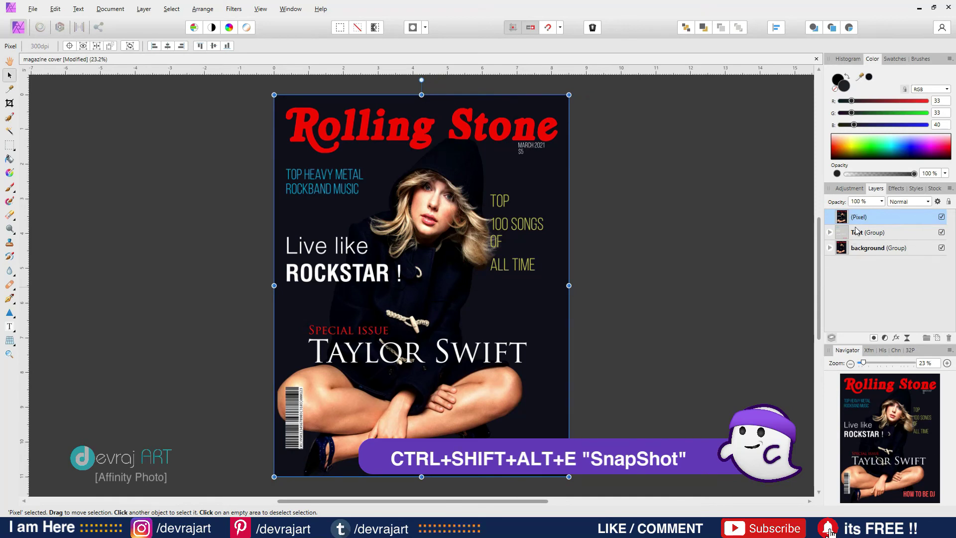
double_click(862, 217)
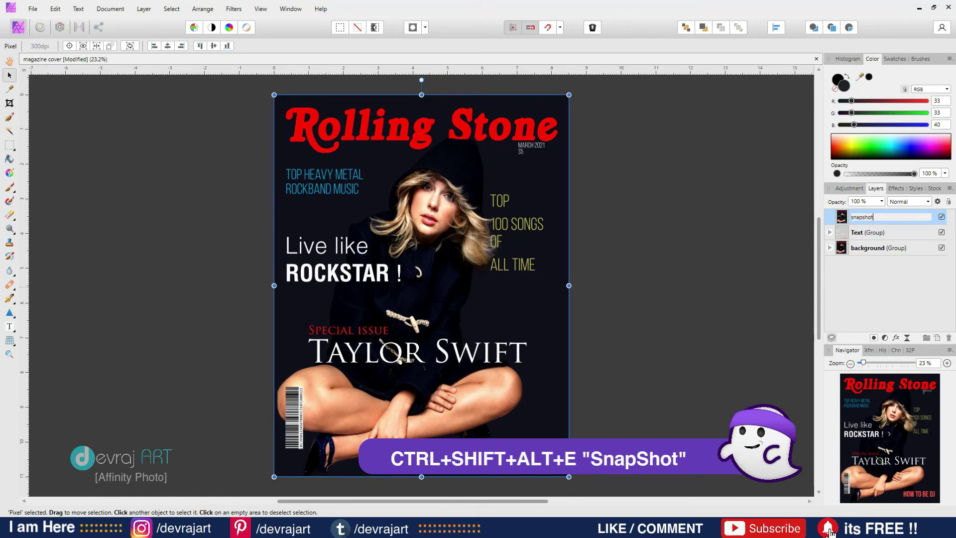
text(snapshot)
key(Return)
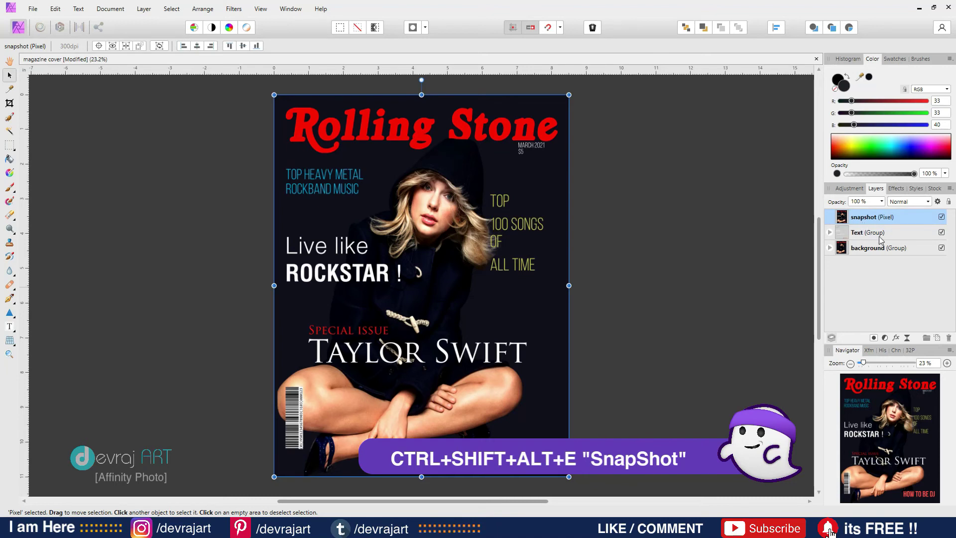
Hide the Text and background groups and select the snapshot layer.
click(880, 234)
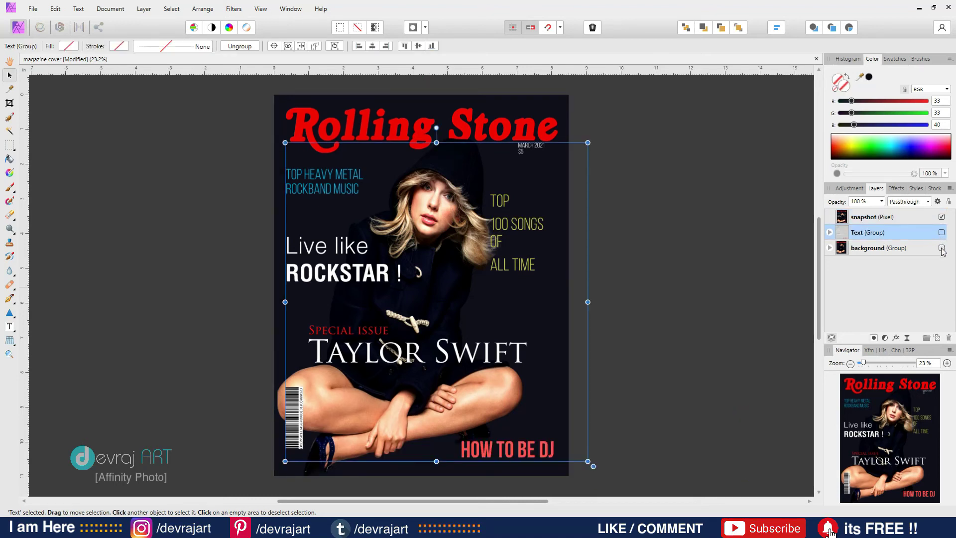
click(798, 249)
click(855, 218)
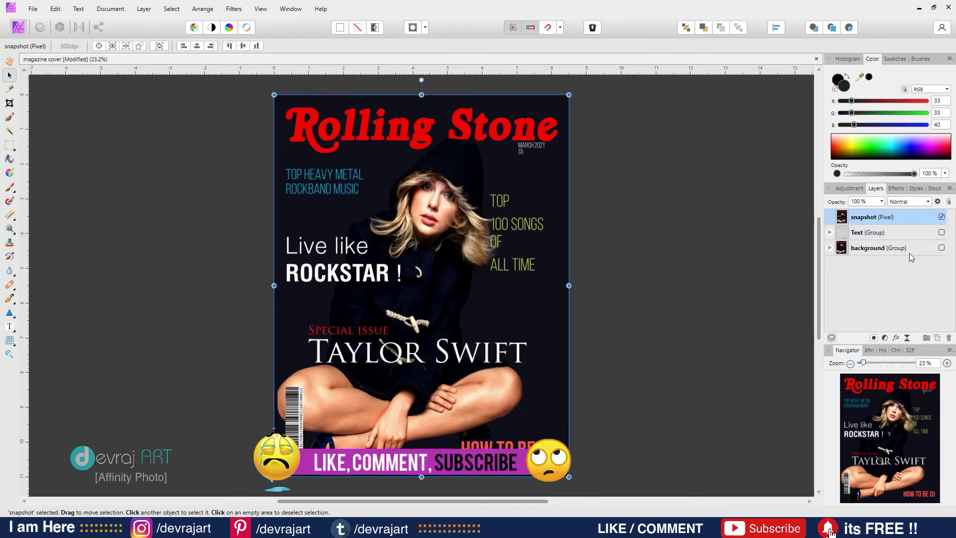
Open the snapshot layer in the Topaz Adjust 5 plugin.
click(674, 295)
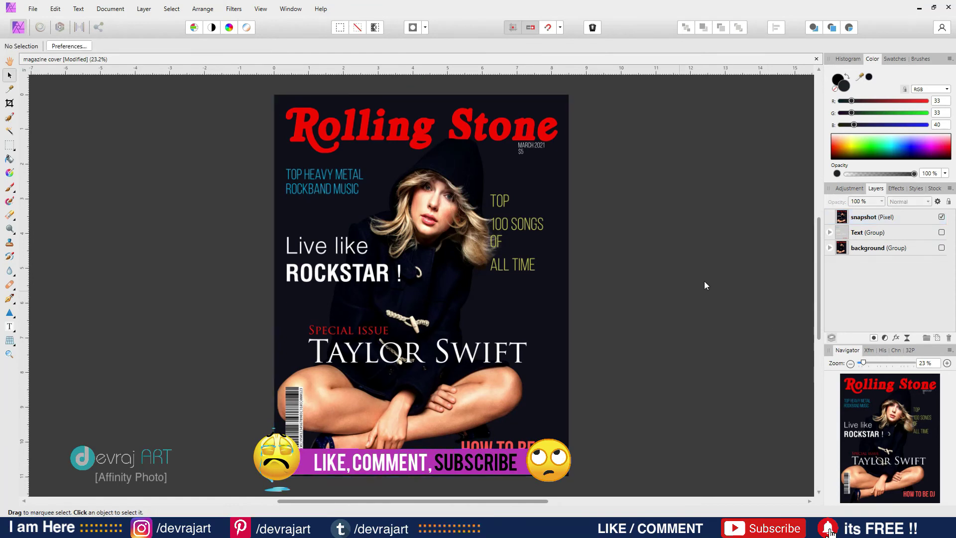
click(845, 220)
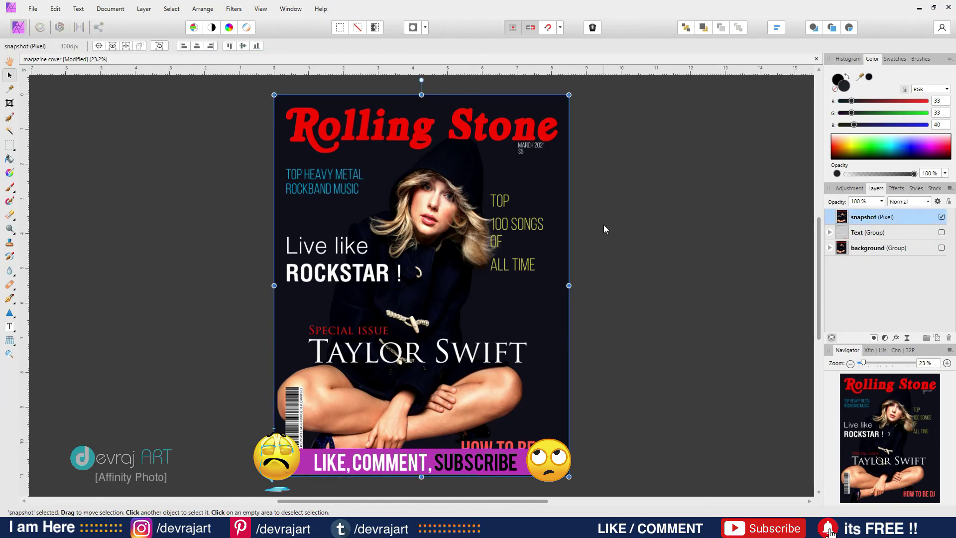
click(230, 10)
mouse_move(205, 136)
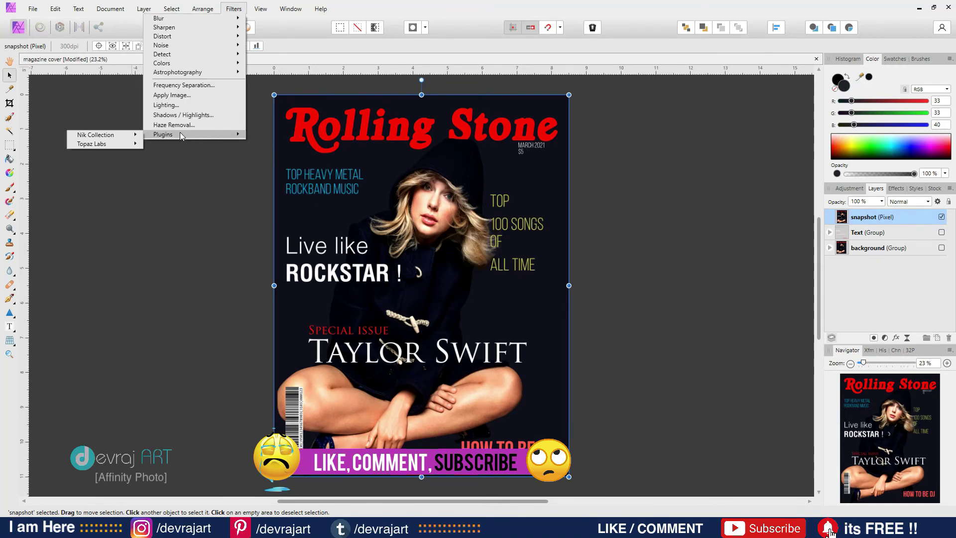
mouse_move(122, 145)
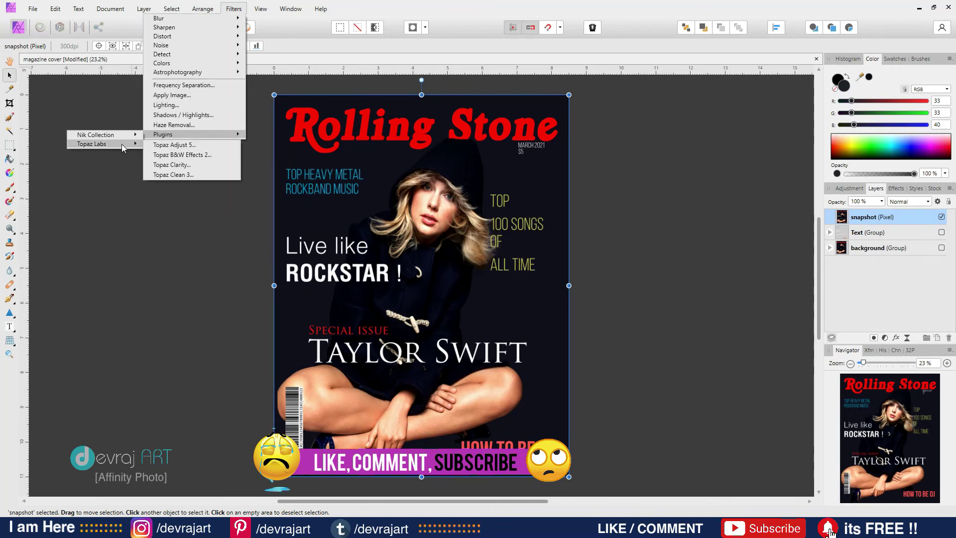
click(179, 145)
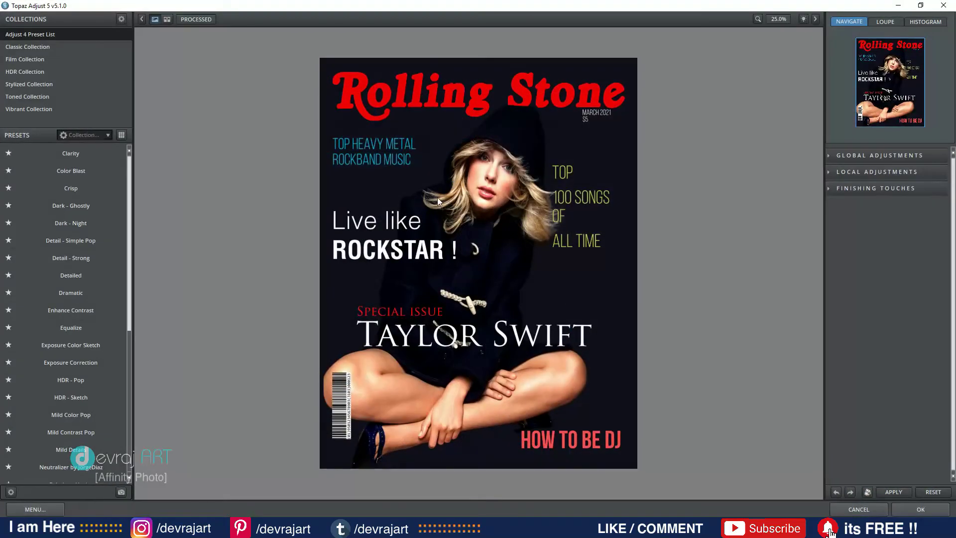
Preview the Classic Collection's Brilliant Cold preset, apply Clarity from the Adjust 4 Preset List to the snapshot layer instead, and deselect.
click(40, 51)
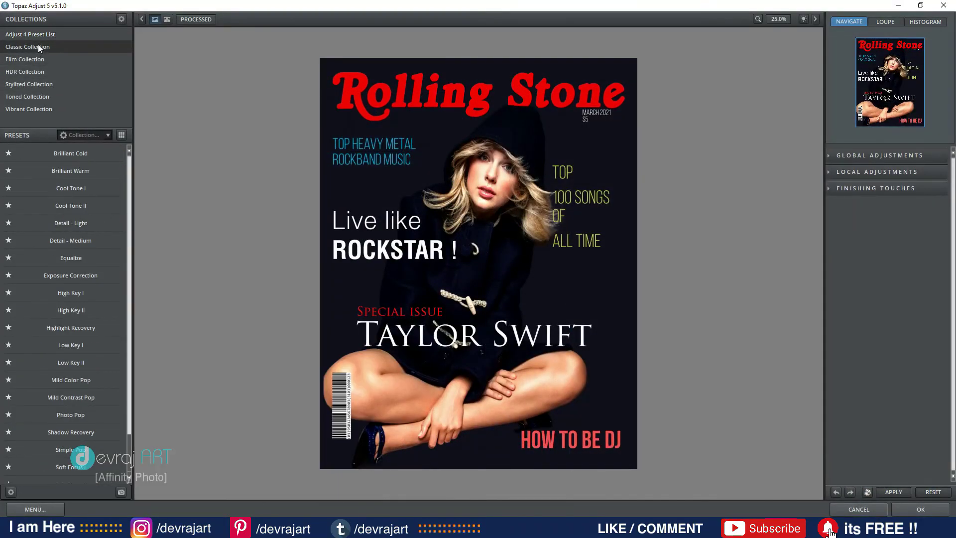
click(88, 153)
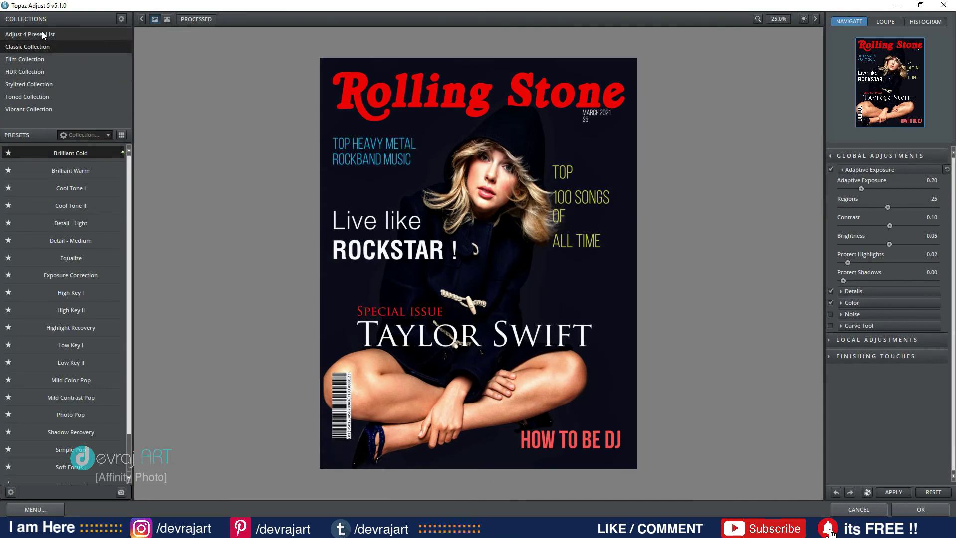
click(42, 32)
click(82, 155)
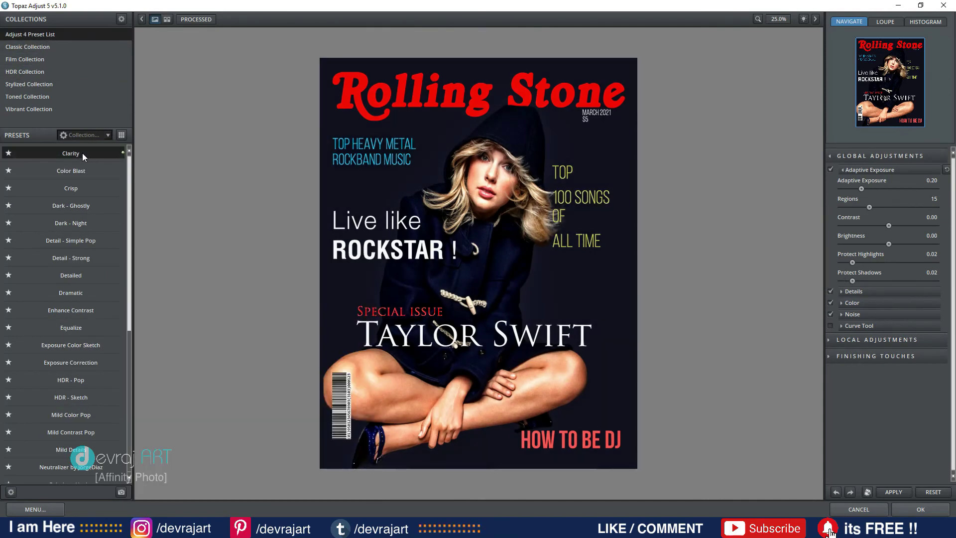
click(917, 512)
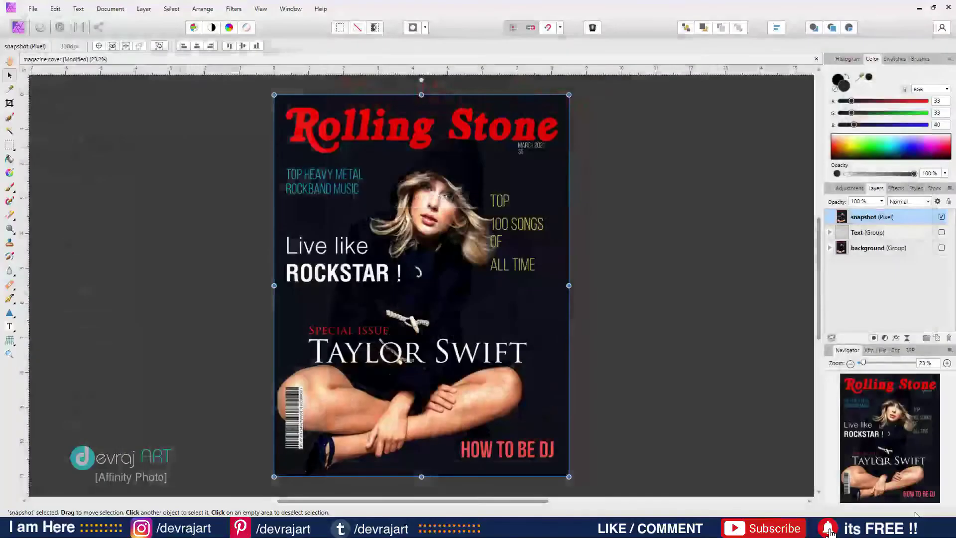
click(685, 249)
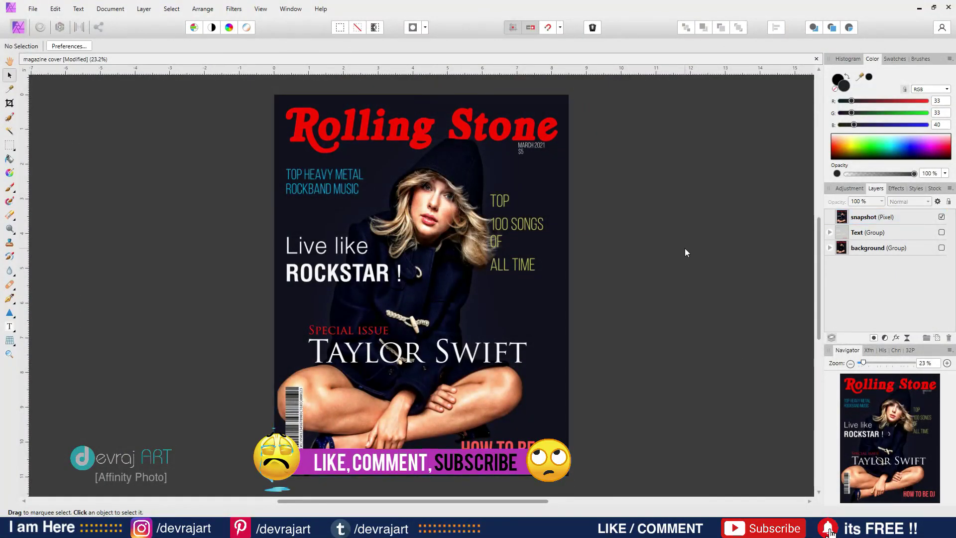
Check the whole cover and save the magazine cover document.
key(ctrl+minus)
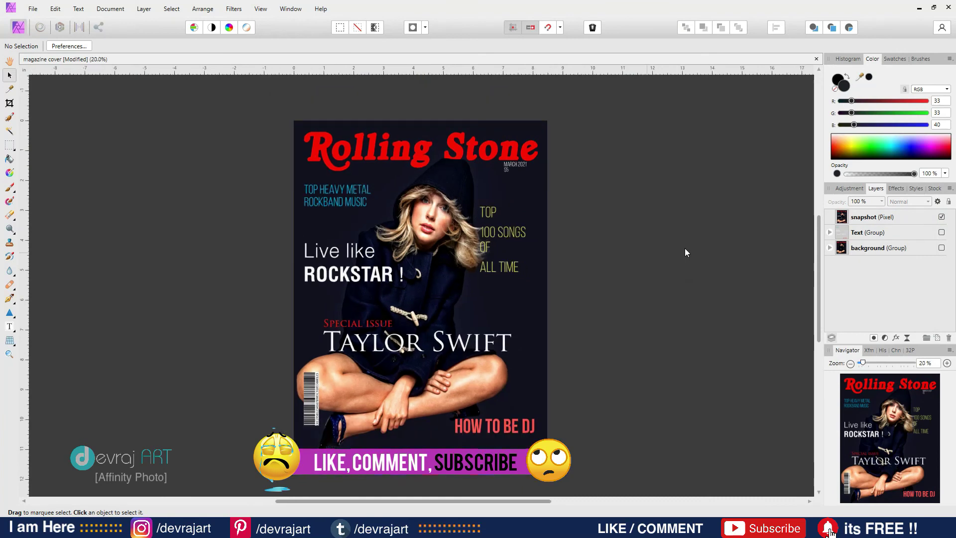
key(ctrl+plus)
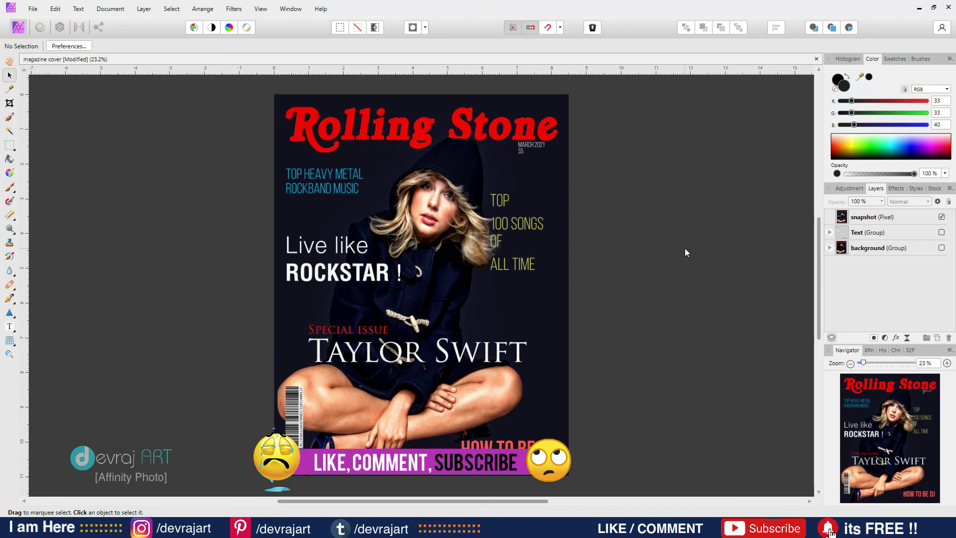
key(ctrl+s)
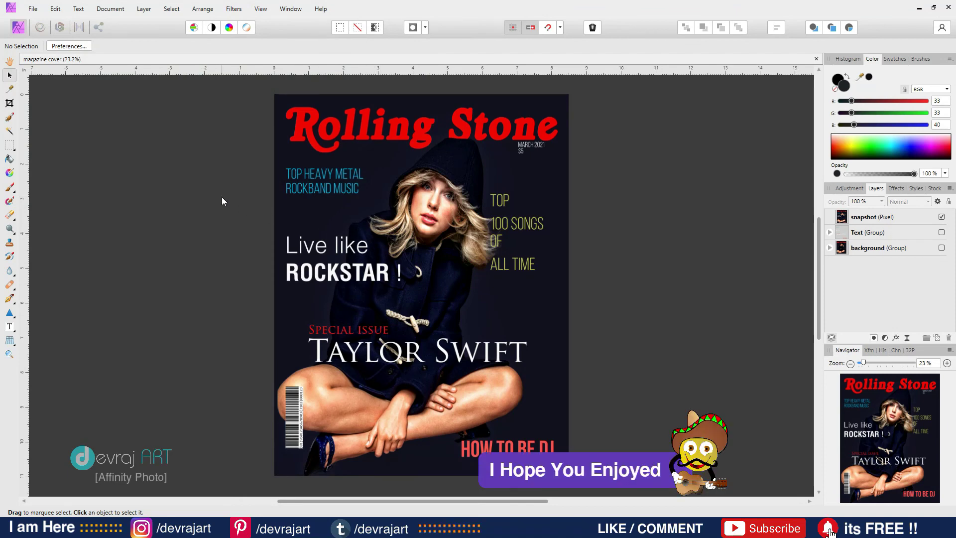
key(ctrl+plus)
key(ctrl+plus)
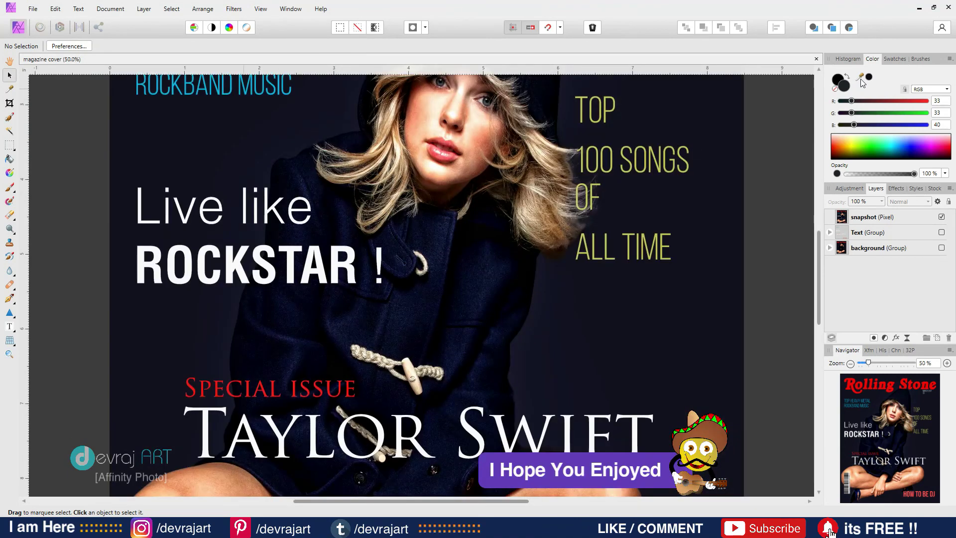
drag(818, 257, 817, 202)
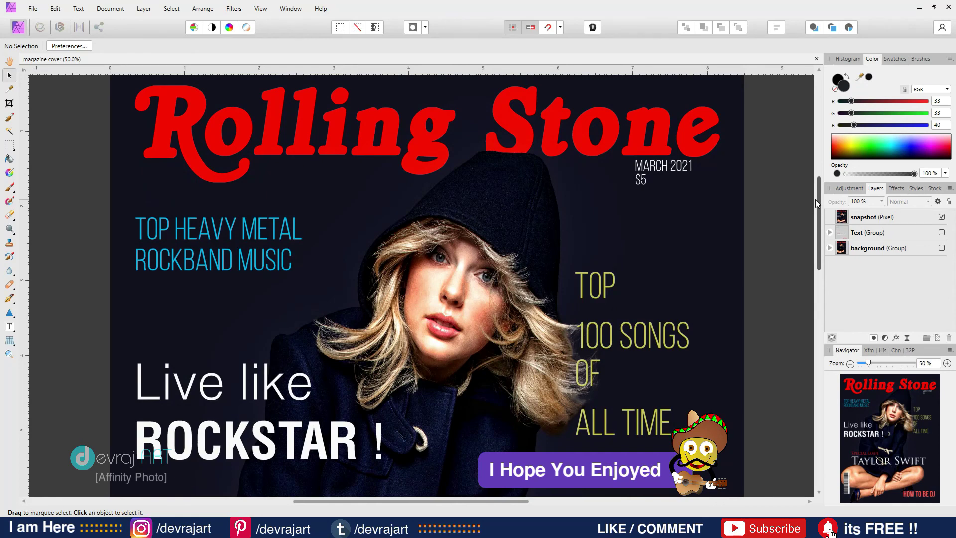
key(ctrl+0)
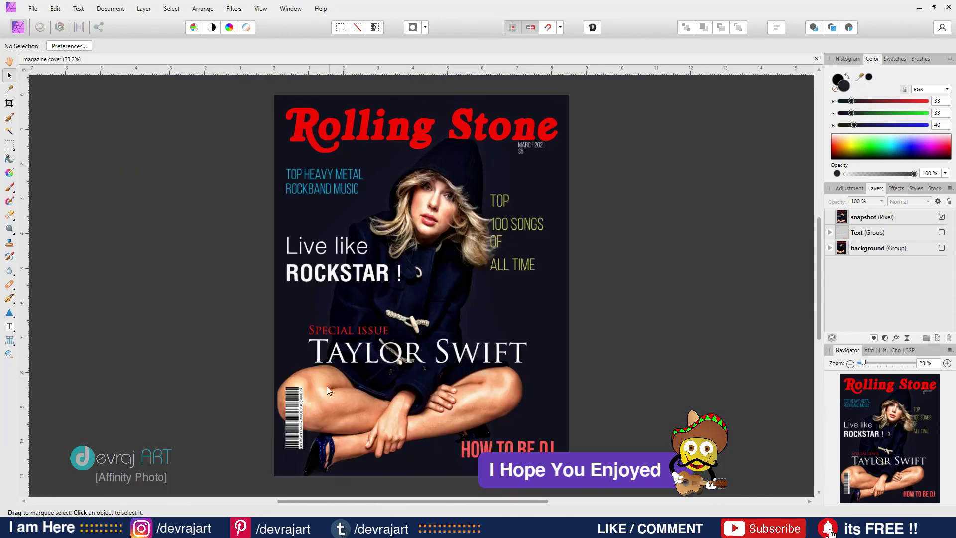